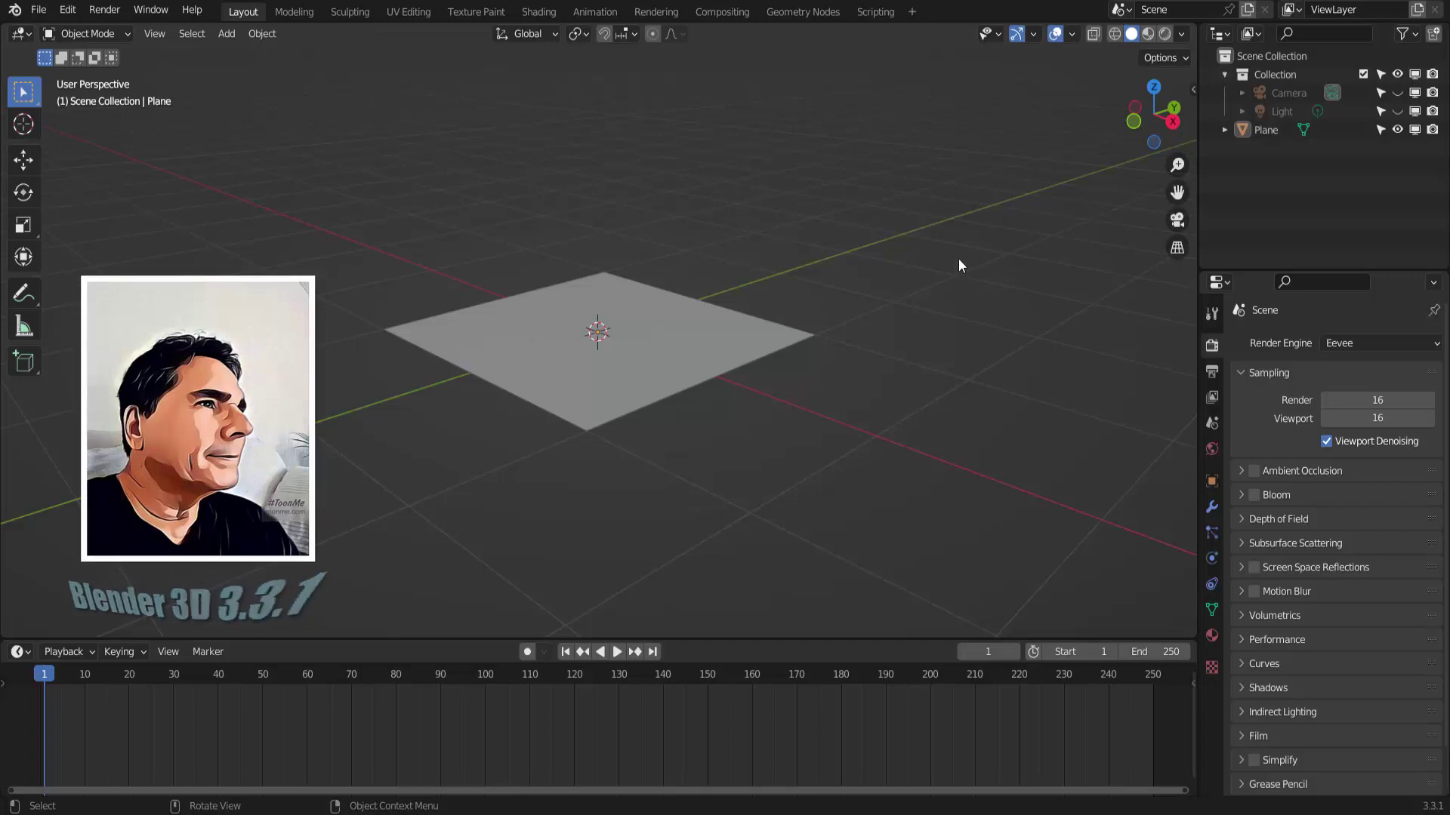
- Show the plane in wireframe from the top orthographic view and open it in Edit Mode
scroll(958, 258, "up", 2)
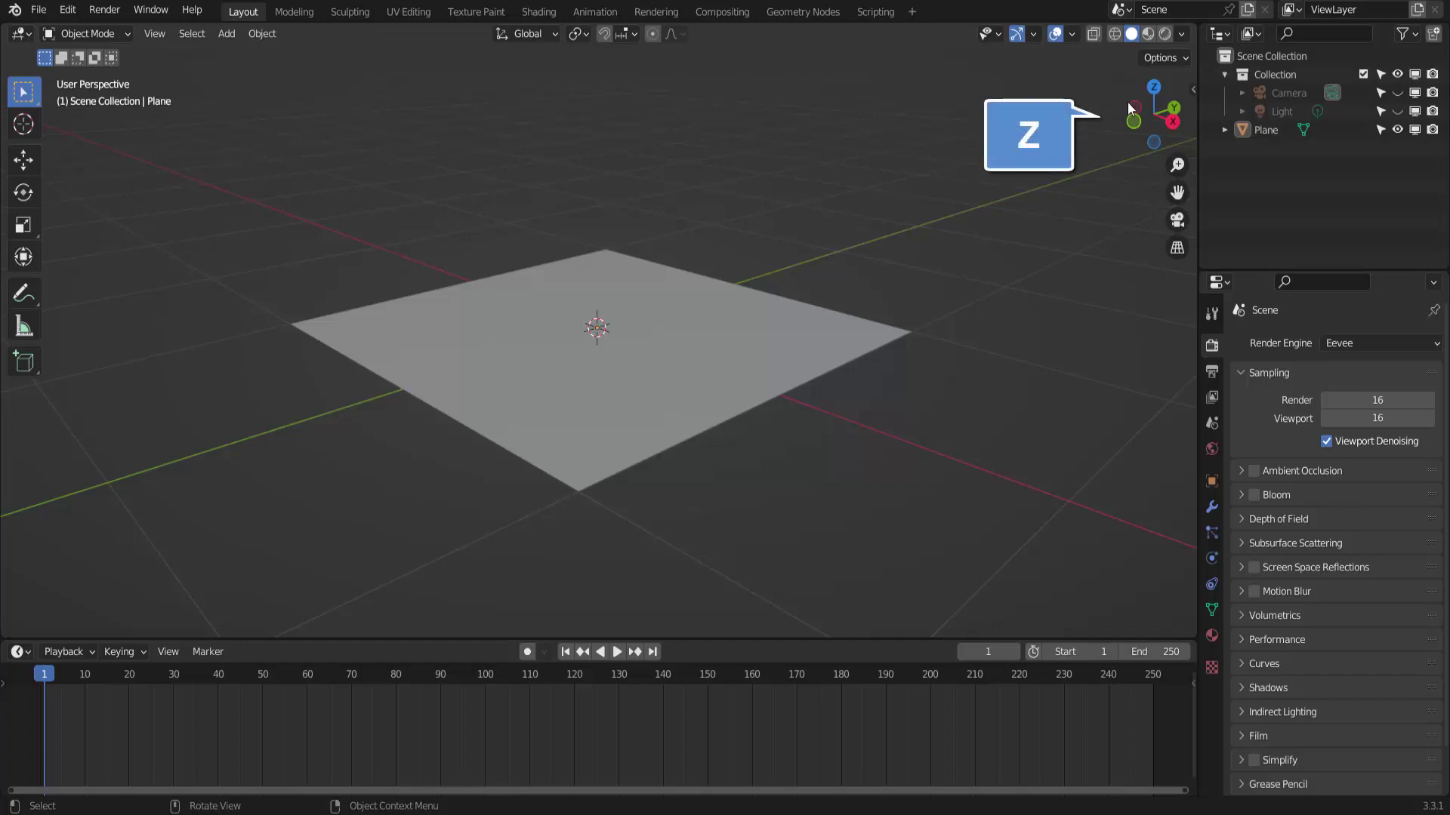
left_click(1153, 88)
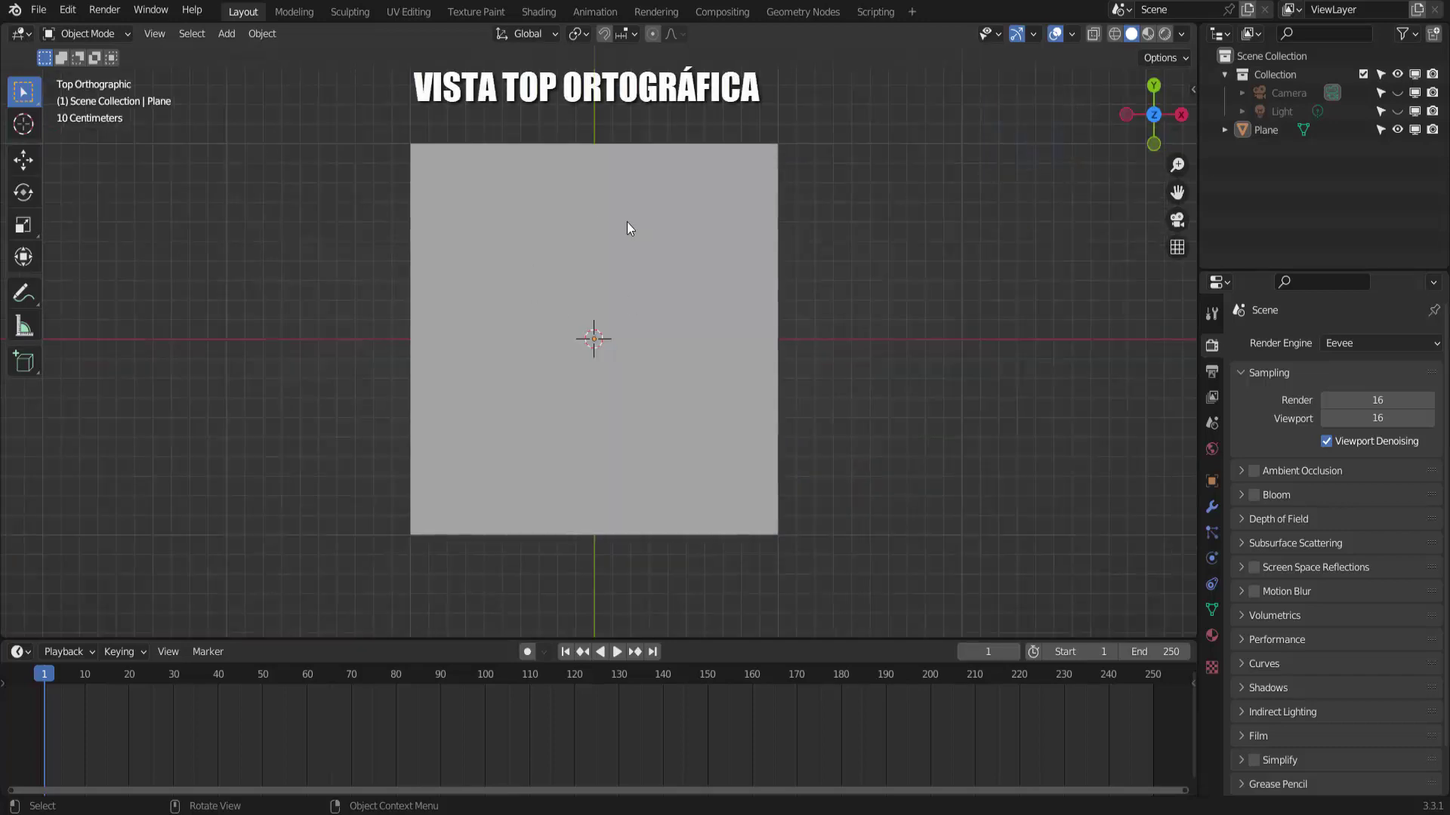
left_click(1115, 33)
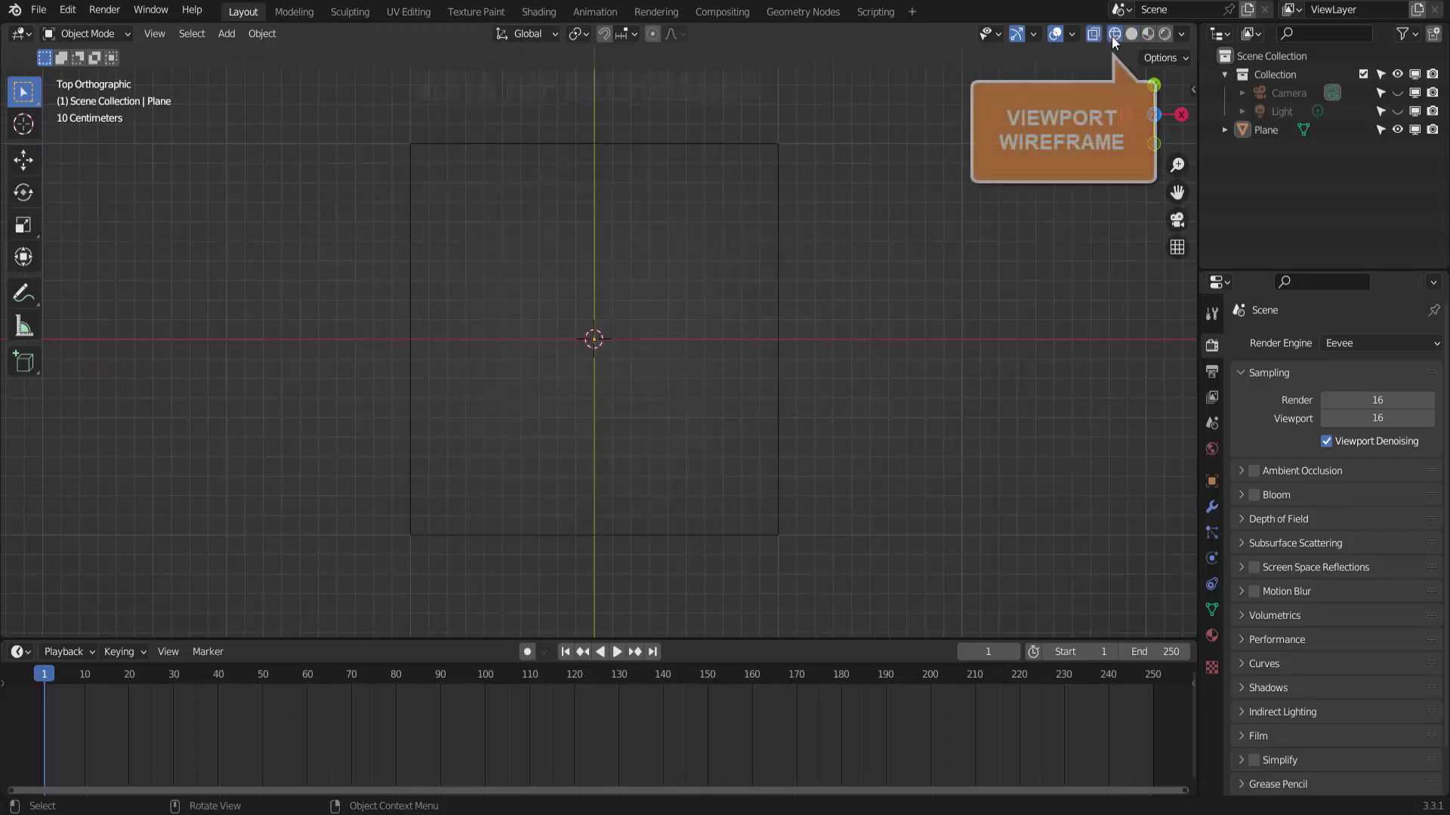
left_click(708, 146)
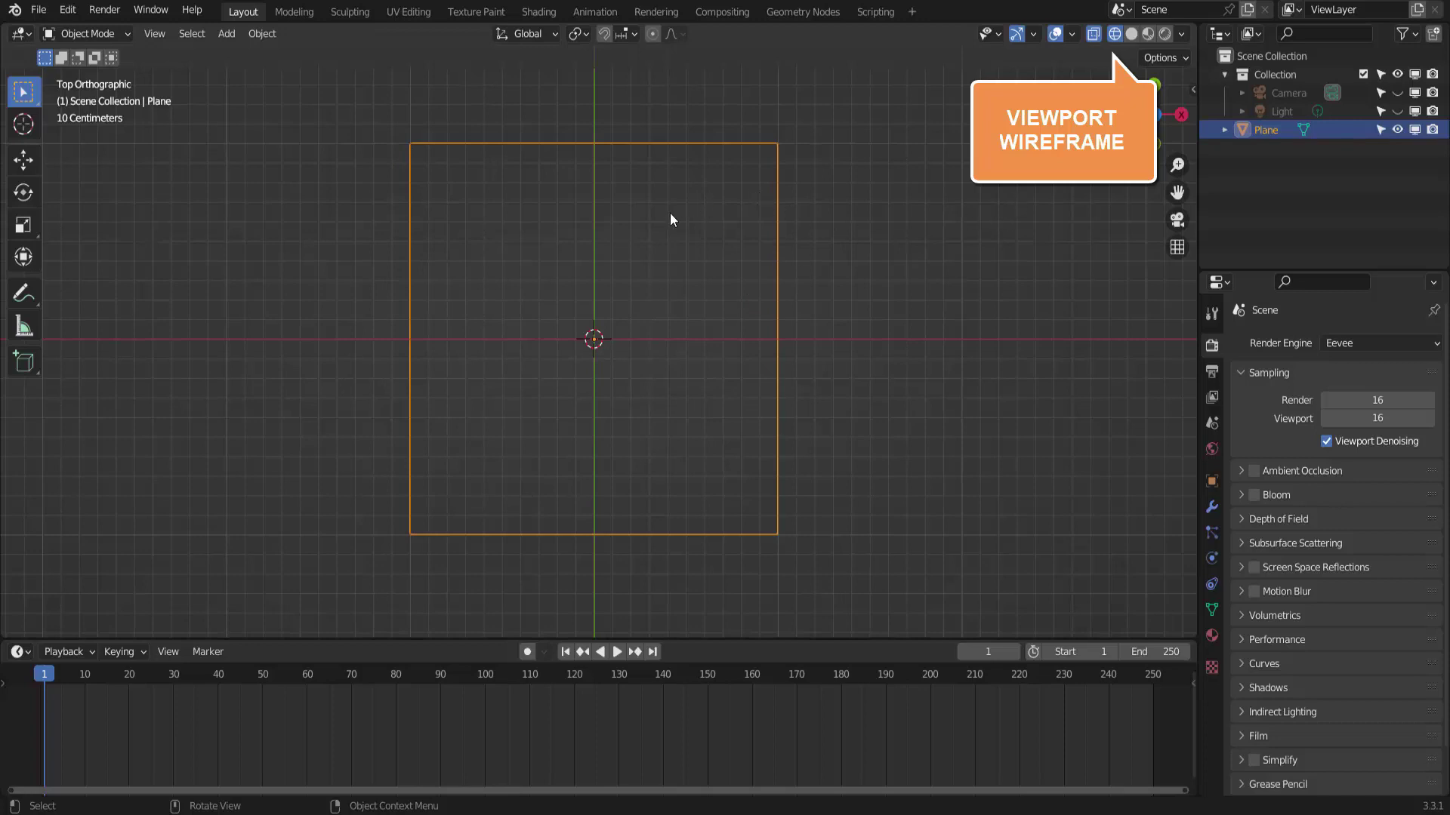
left_click(87, 31)
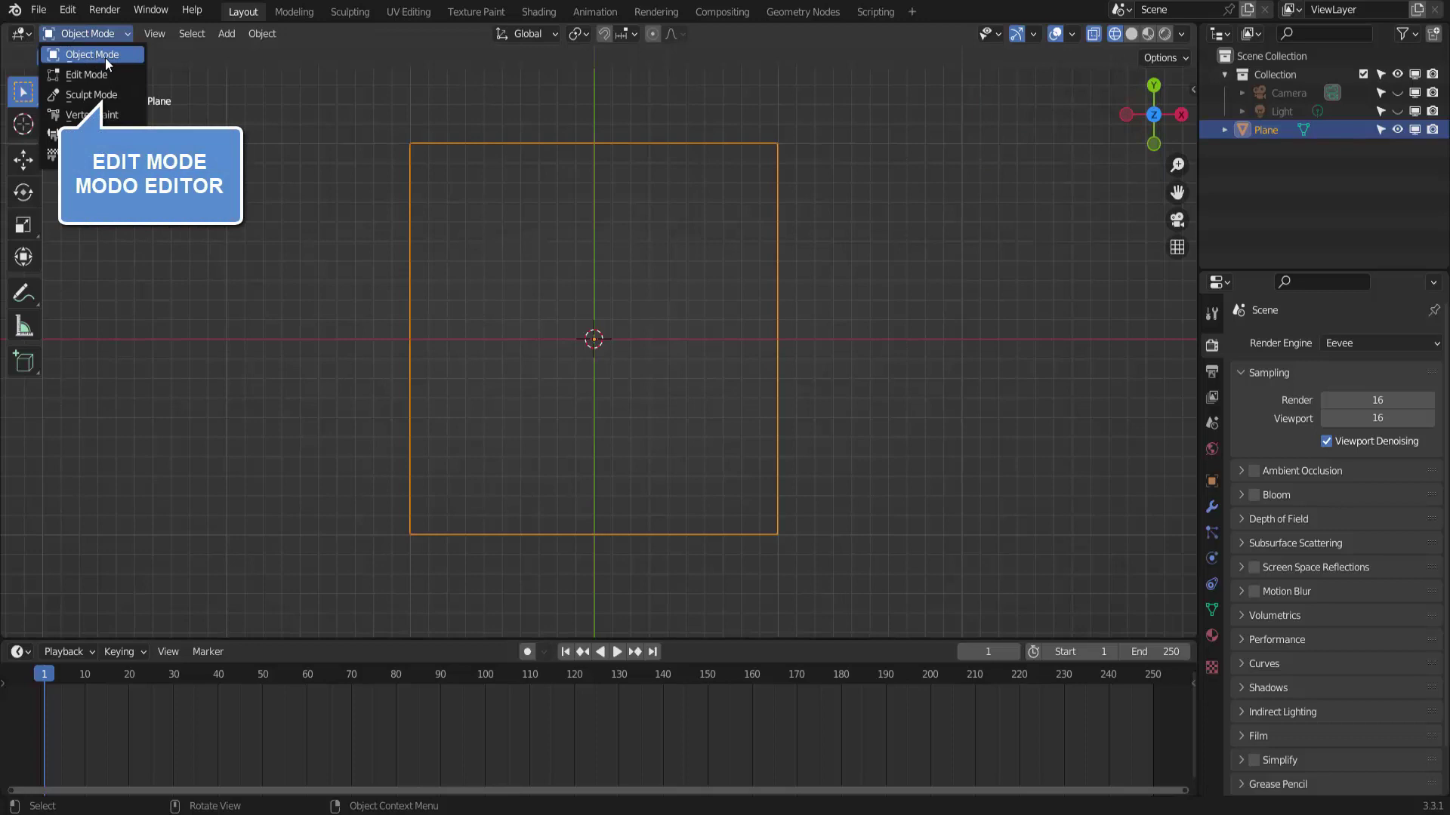
left_click(85, 75)
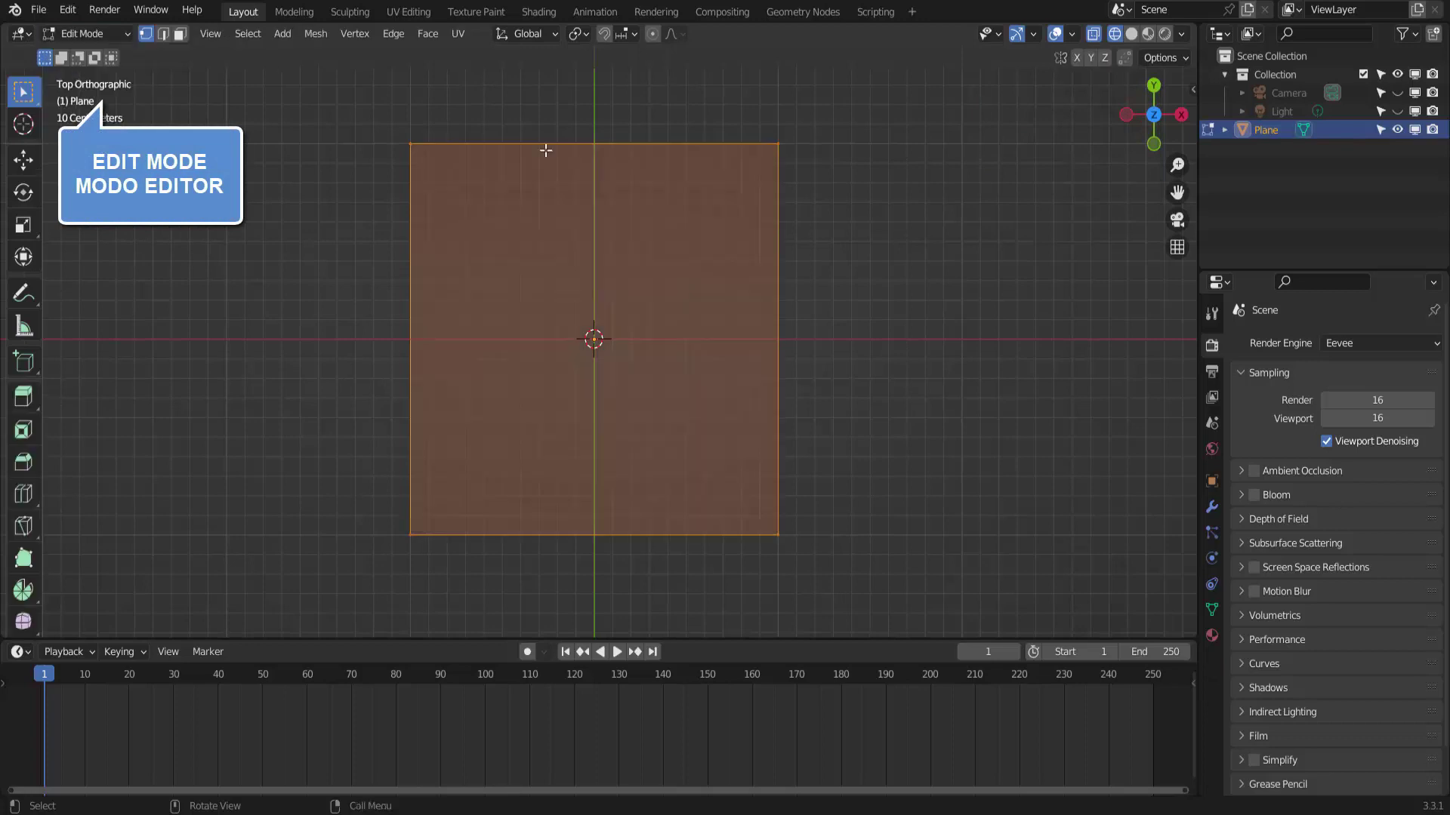
- Subdivide the whole plane, entering 225 as the number of cuts
right_click(992, 157)
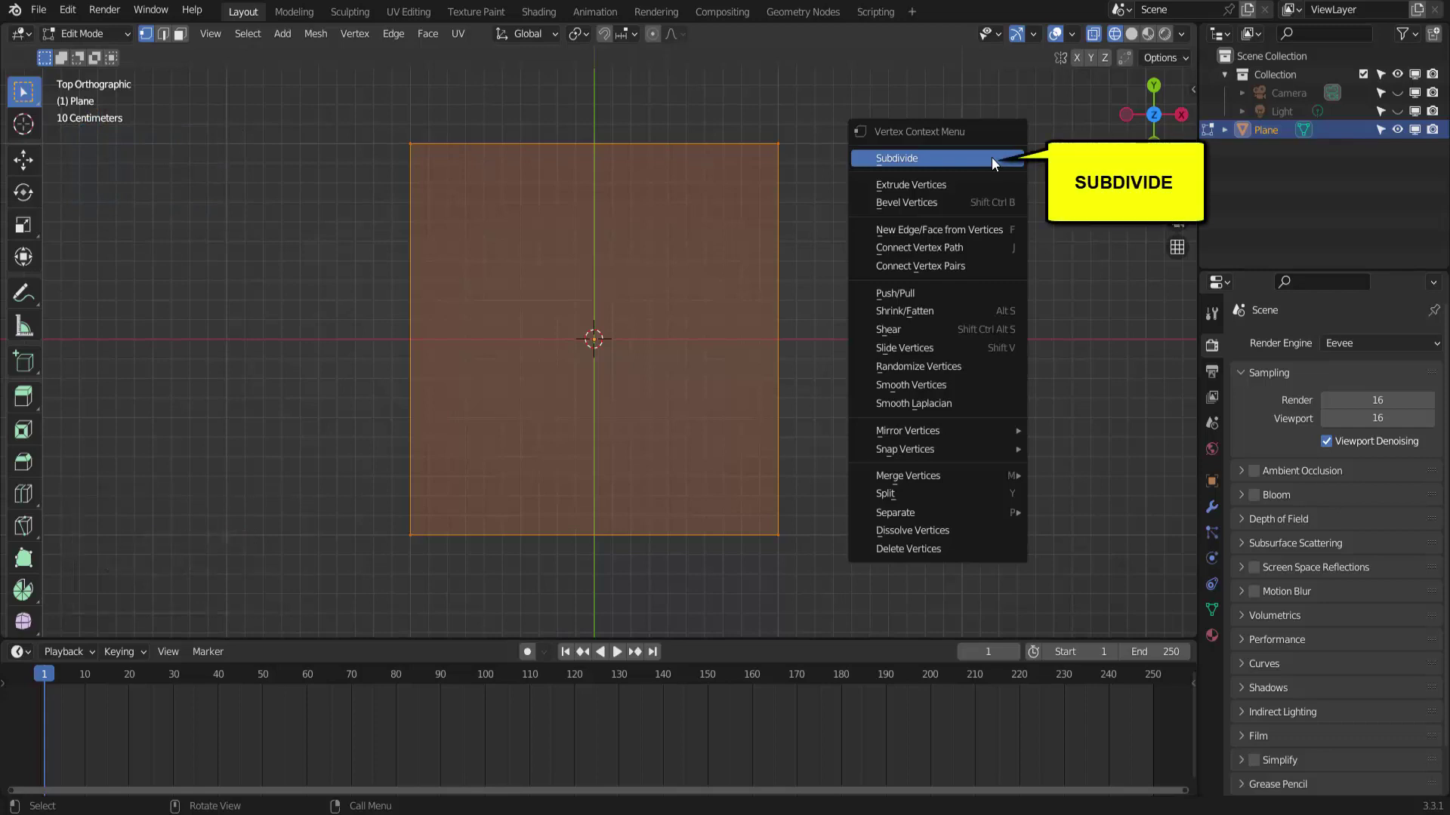
left_click(991, 157)
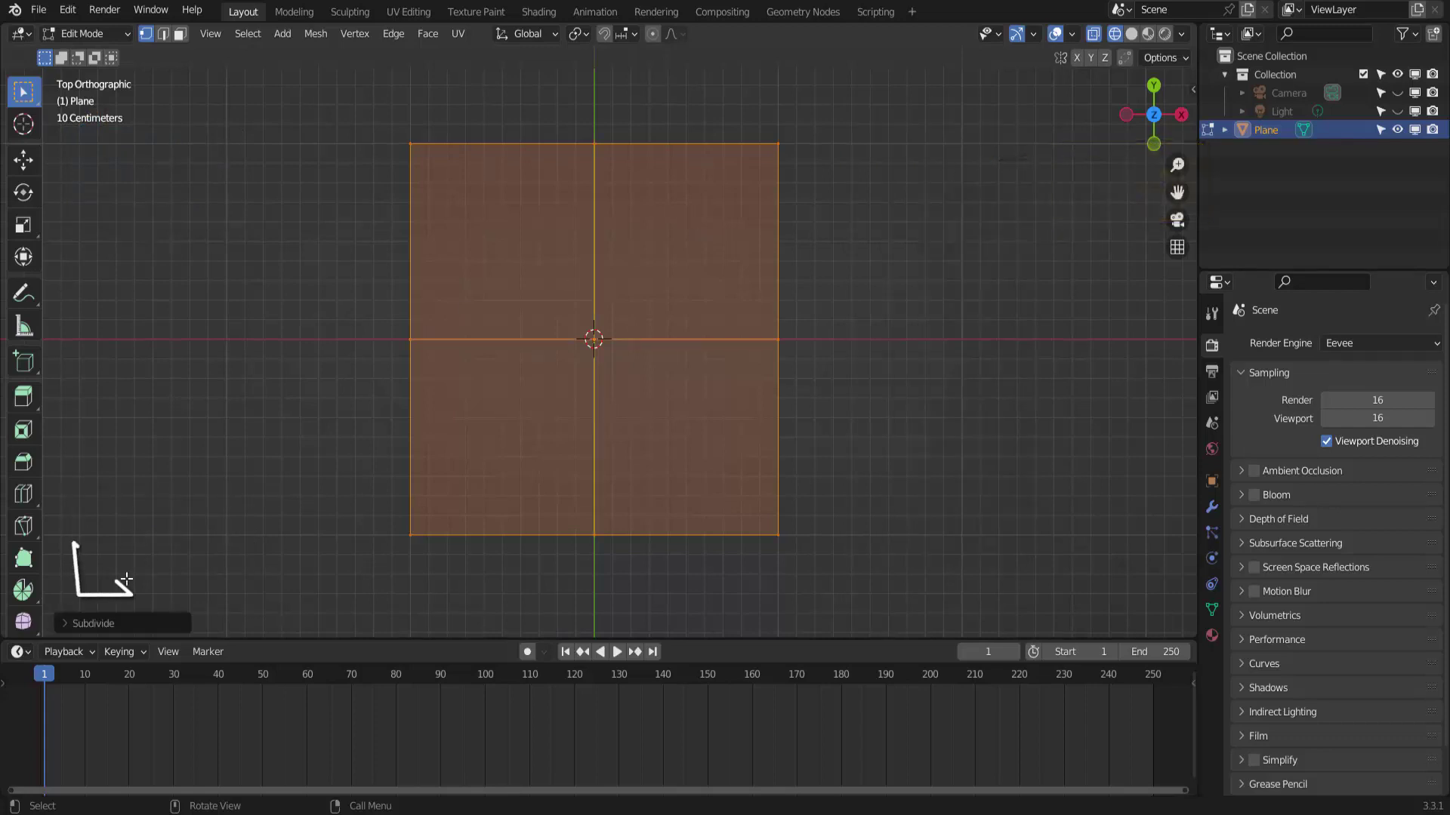
left_click(63, 622)
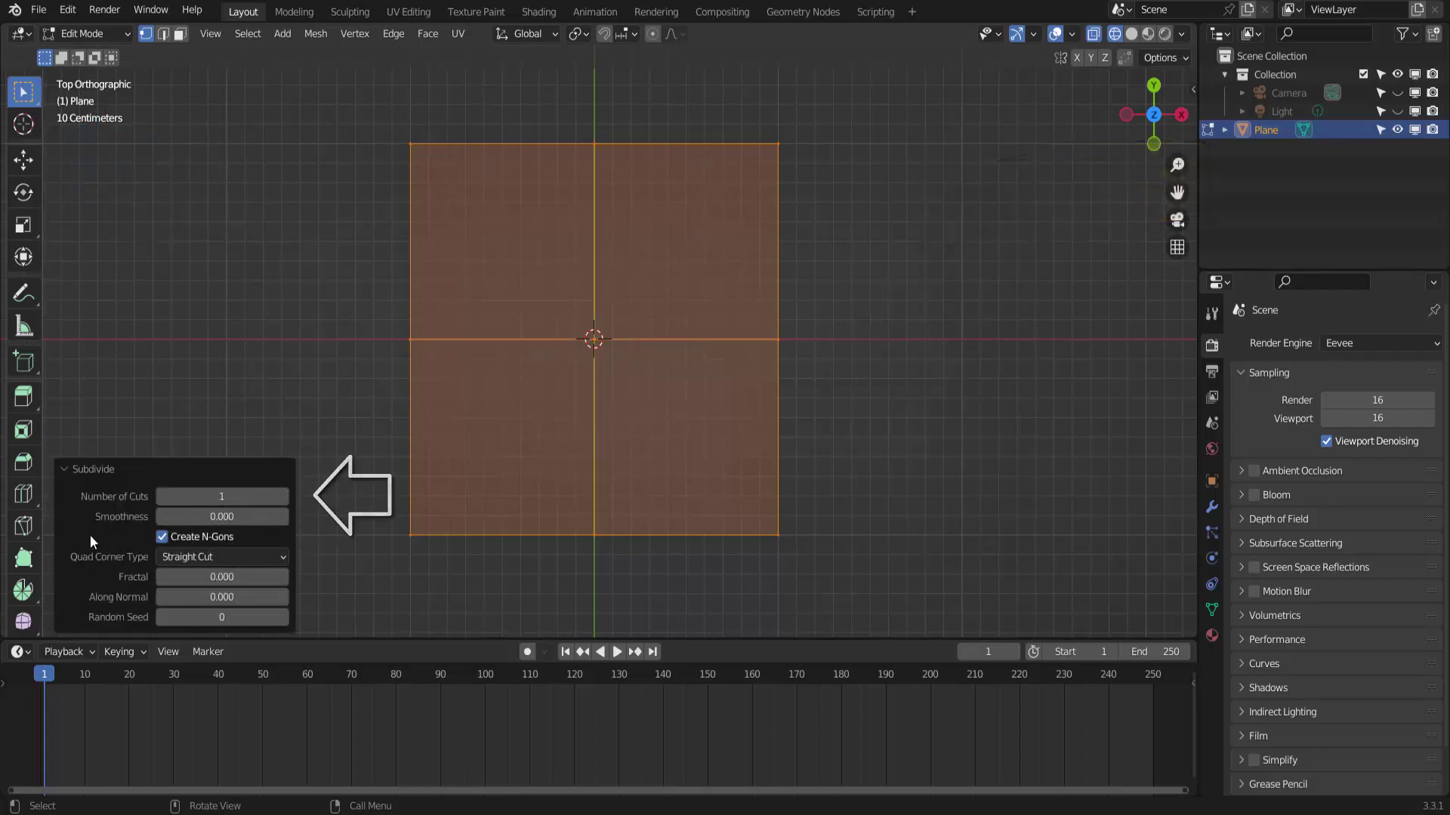
left_click(220, 497)
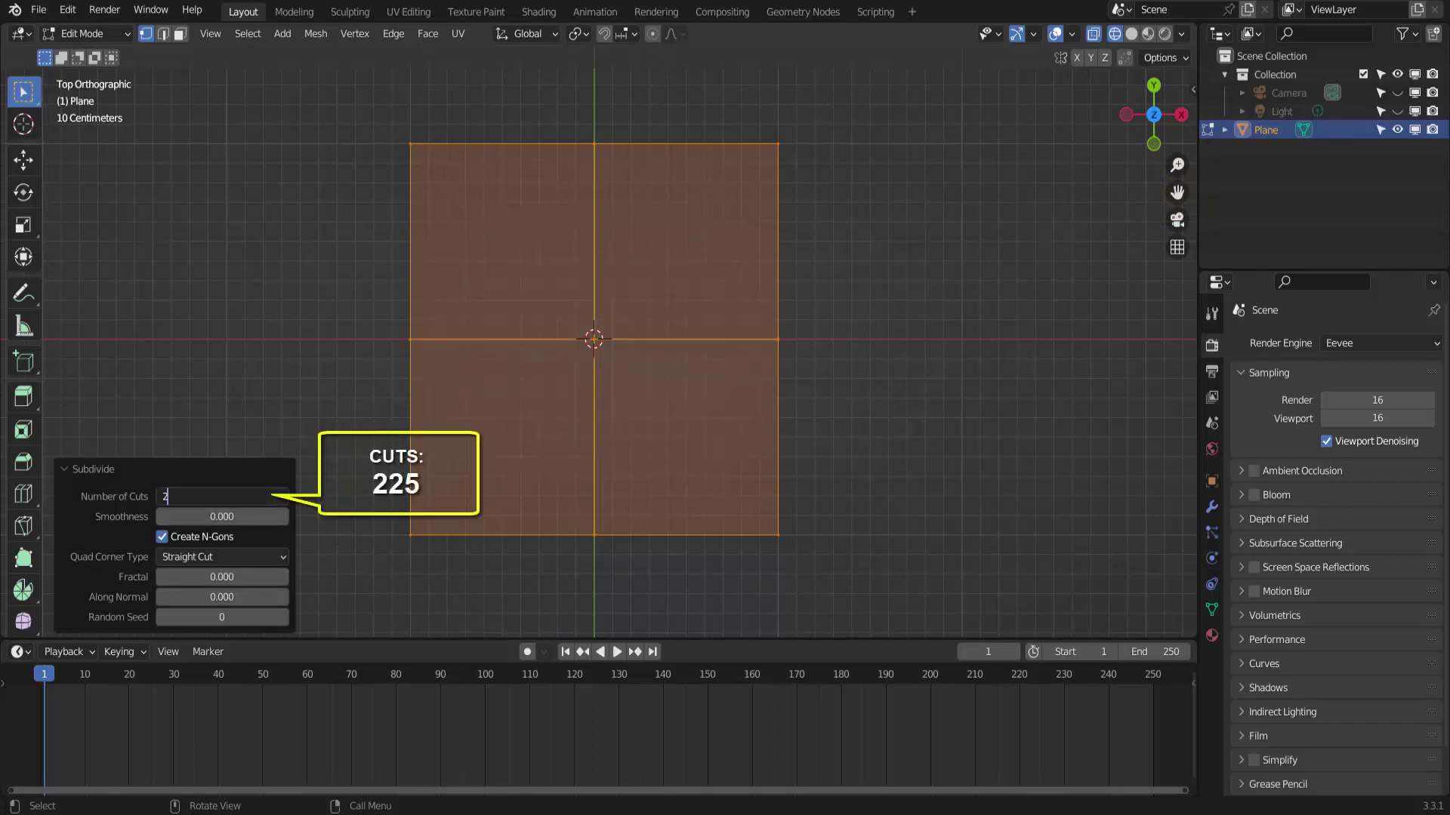
type("225")
key("Return")
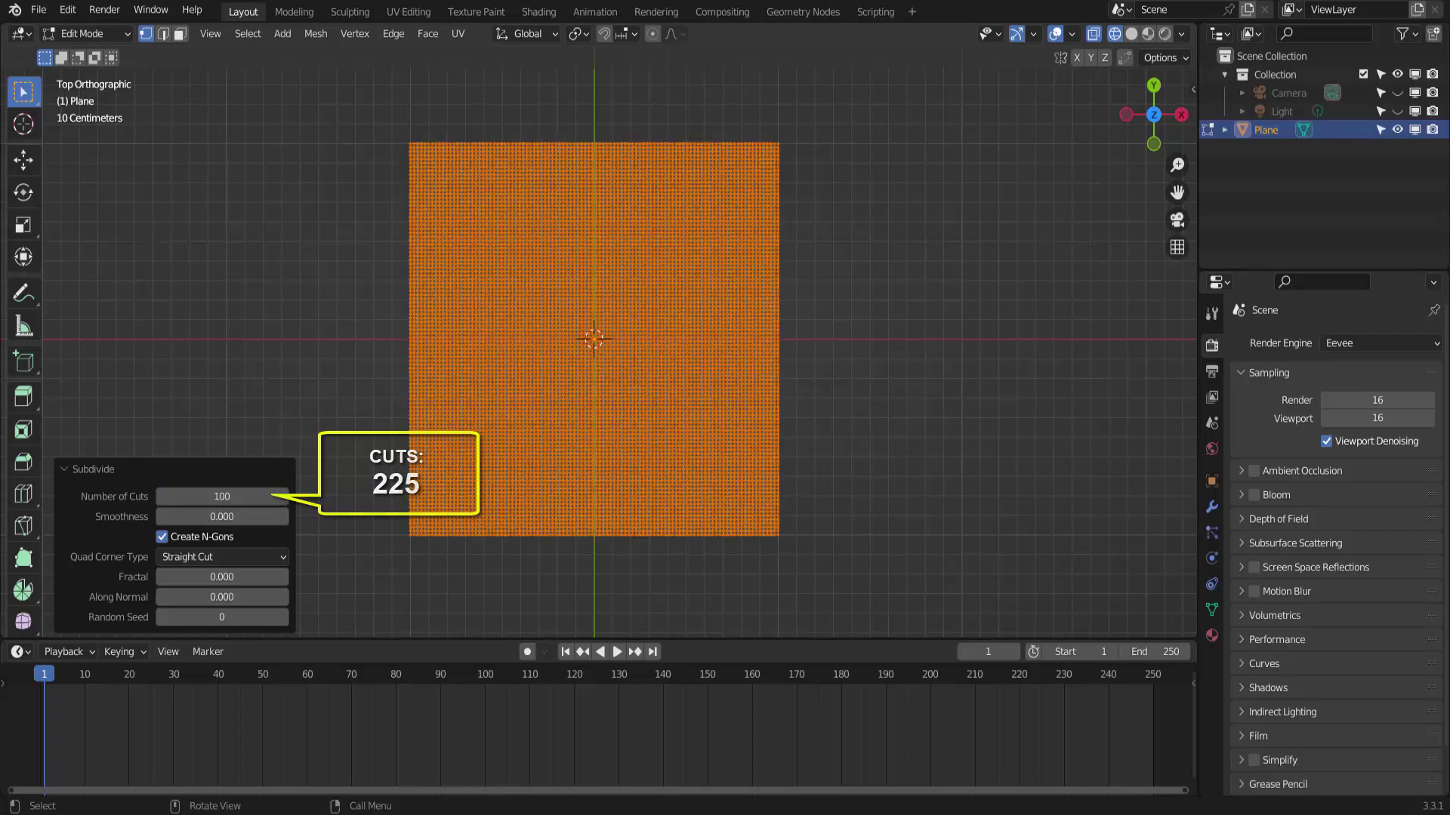
left_click(74, 476)
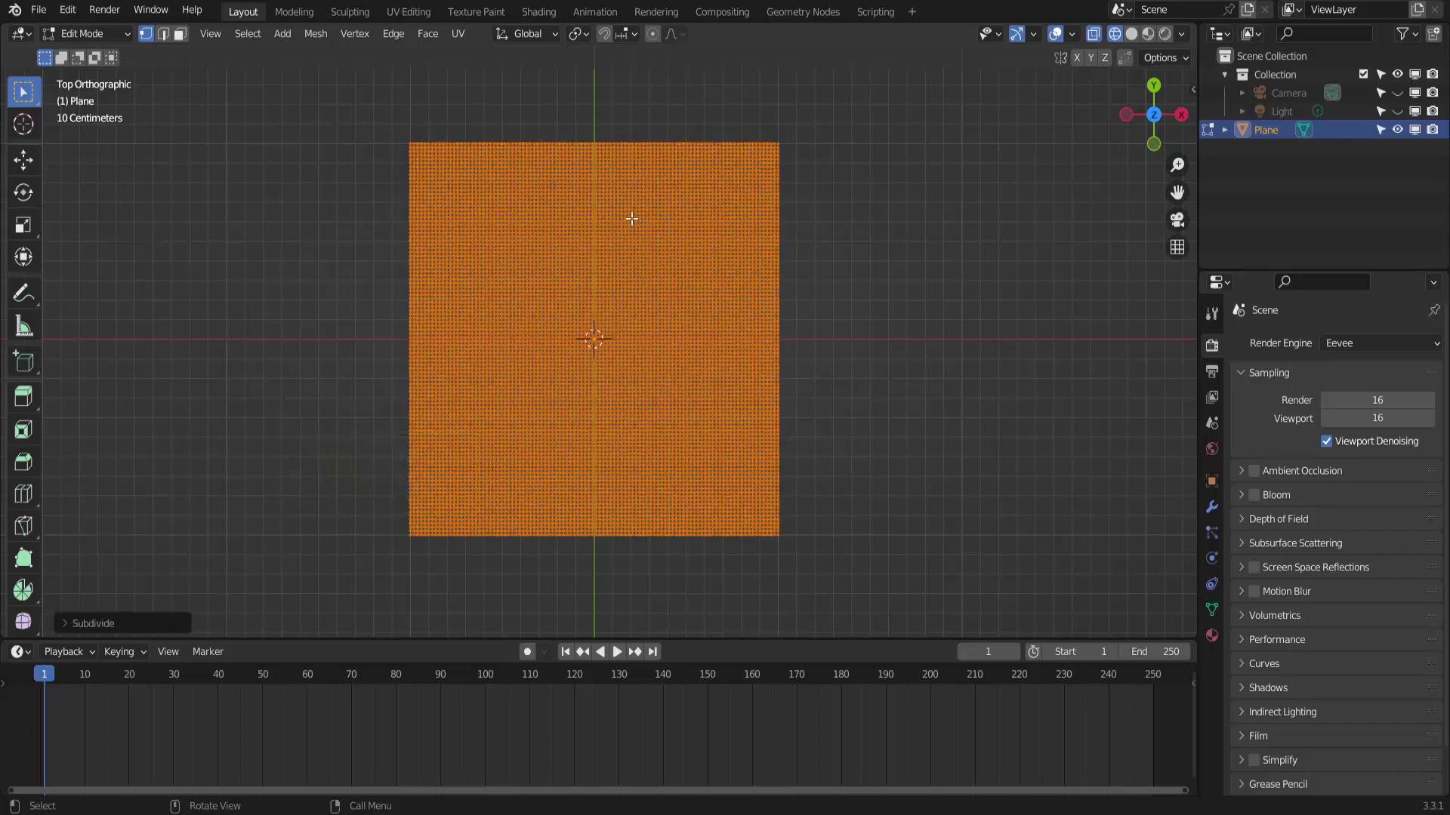
- Return to Object Mode and enable the Statistics overlay in the viewport
left_click(84, 33)
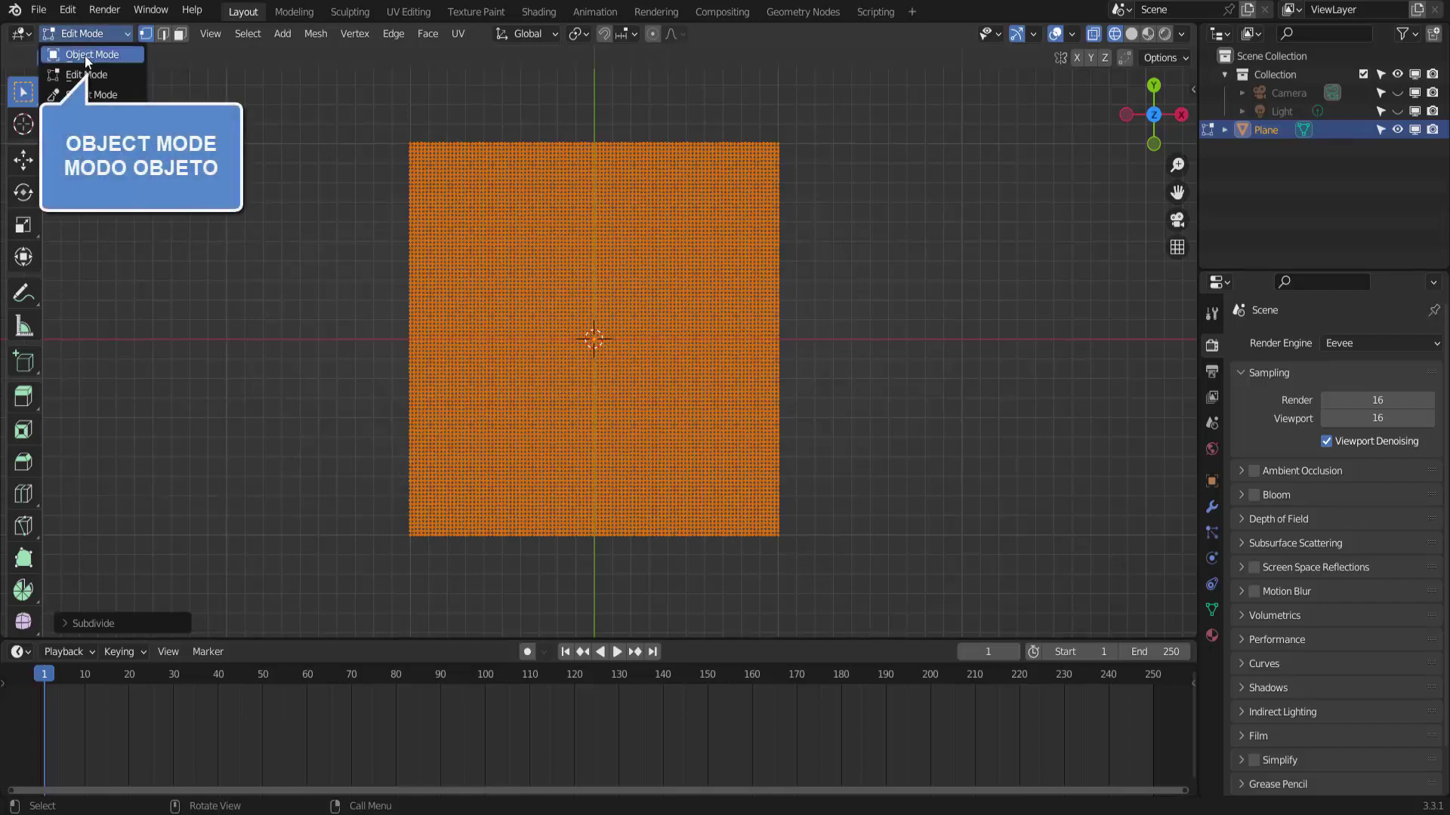
left_click(92, 52)
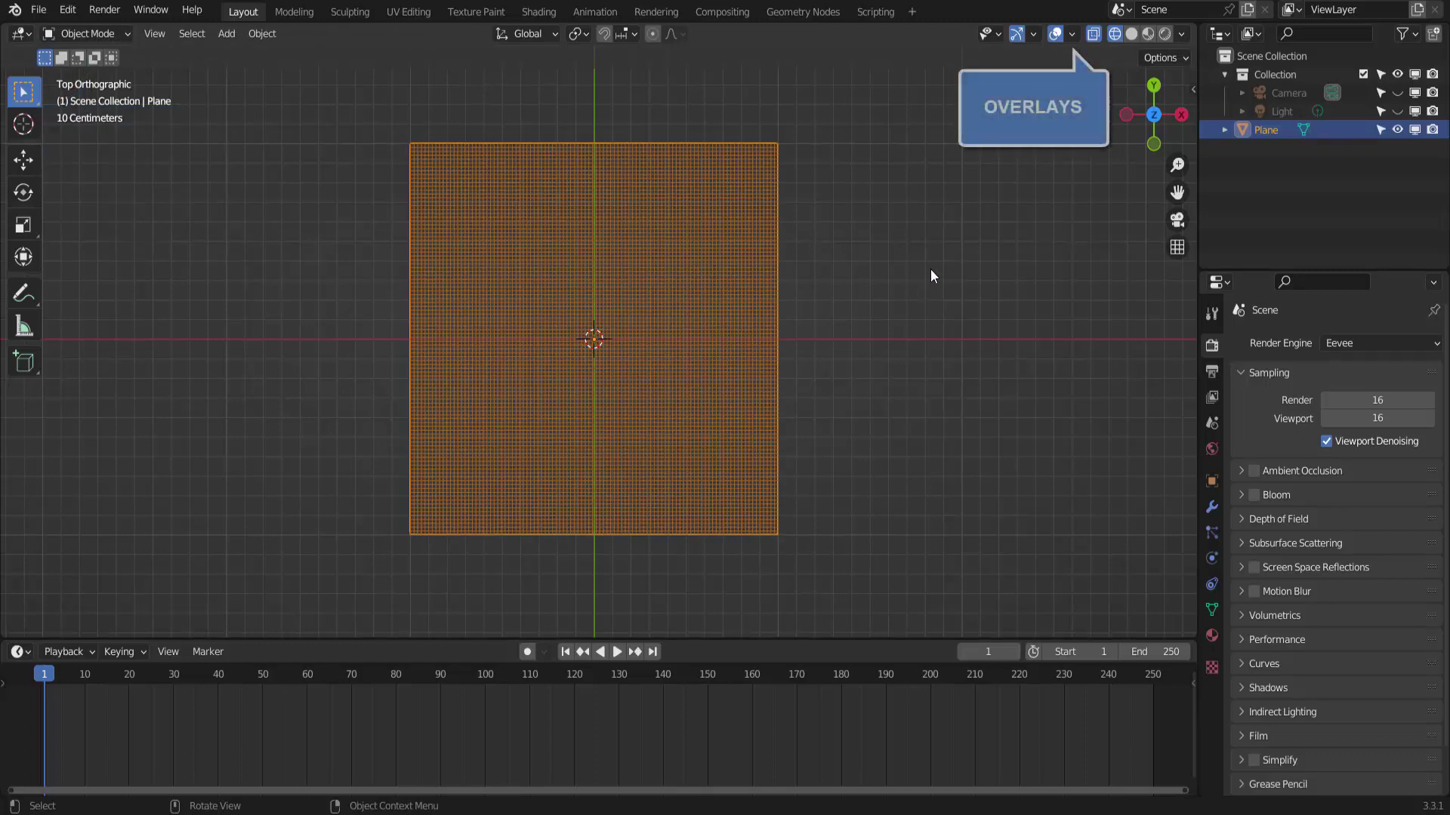
left_click(1072, 35)
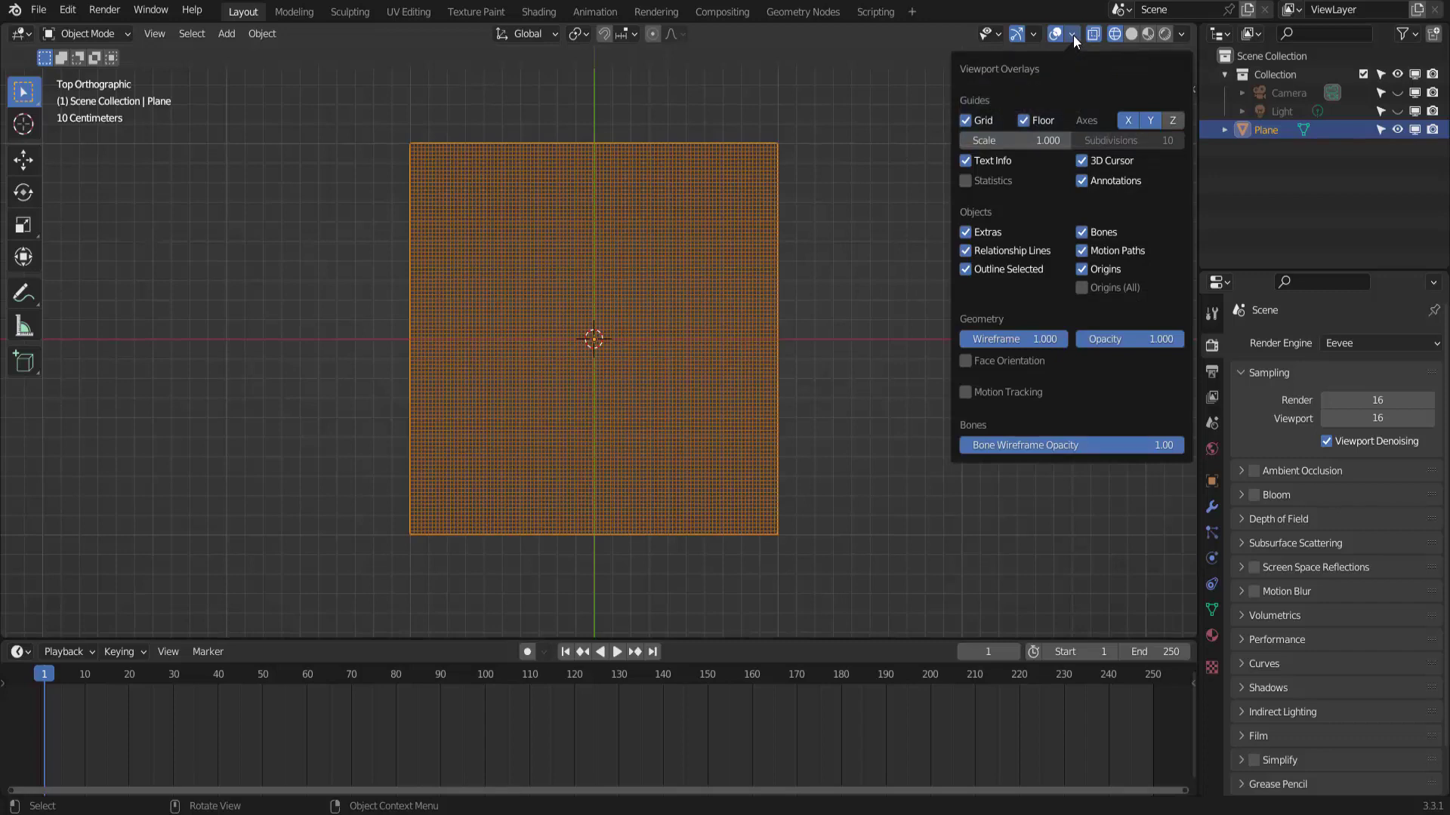
left_click(966, 182)
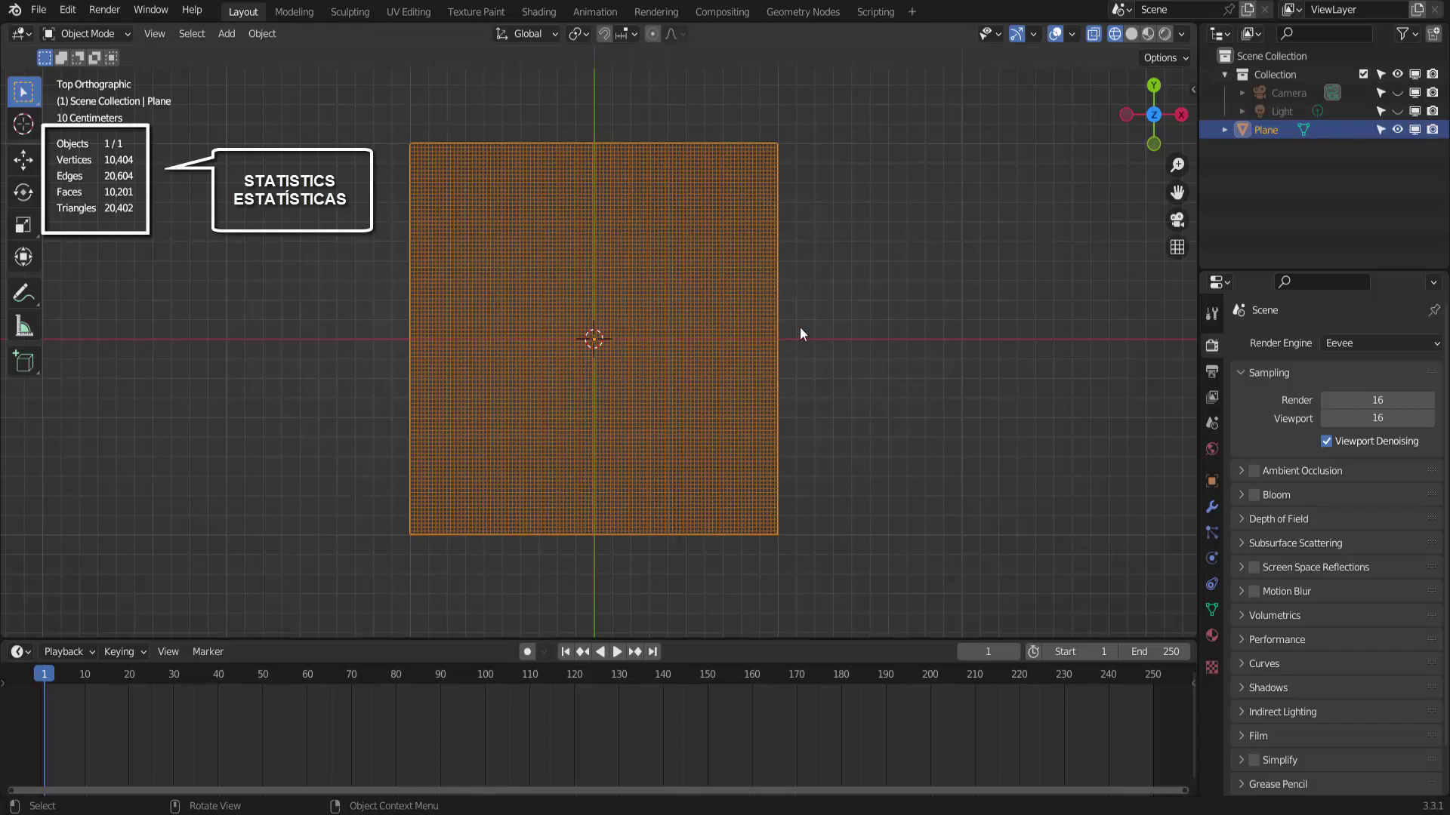
- Change the viewport to solid shading and put the plane in Sculpt Mode
left_click(1132, 34)
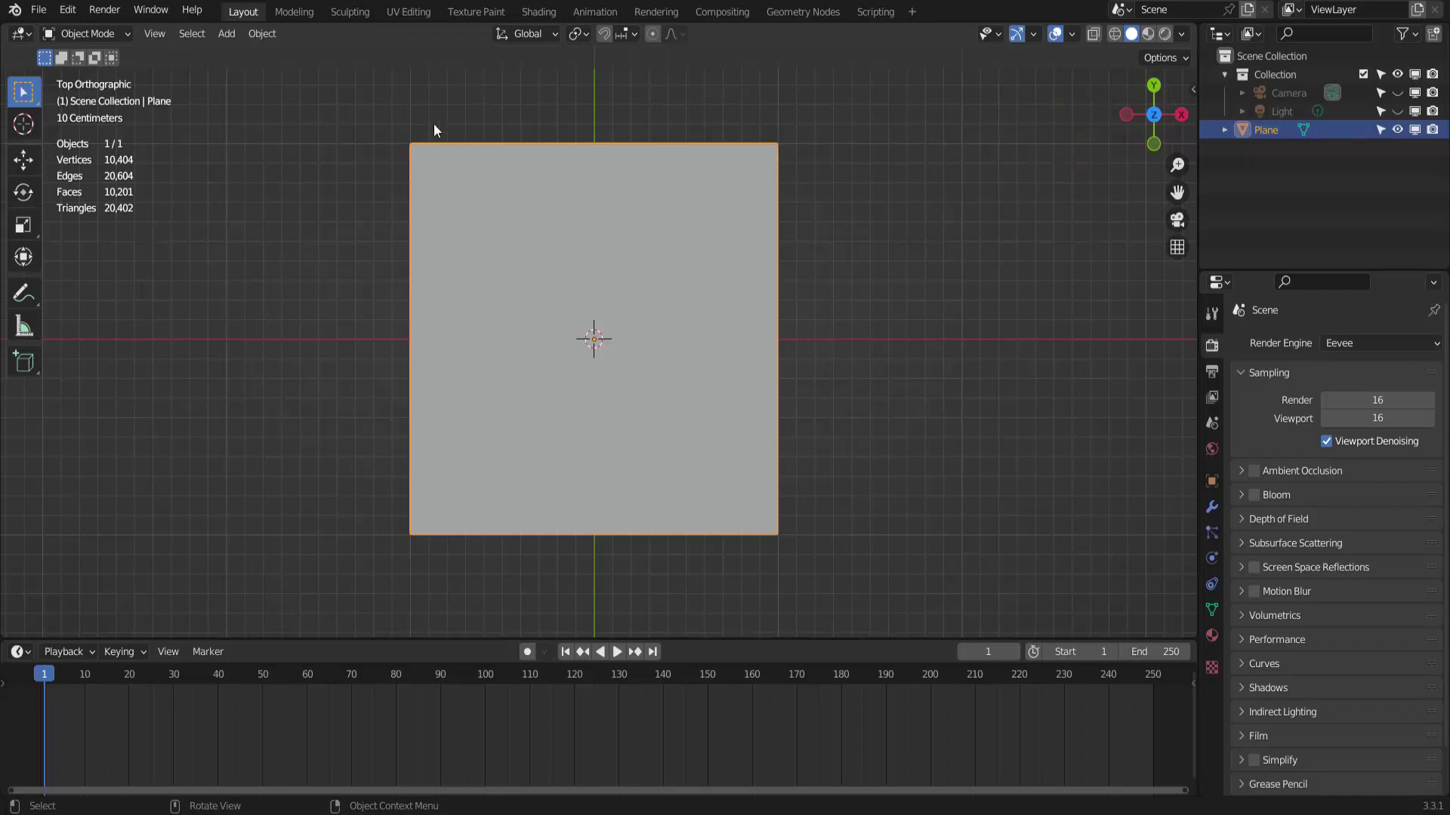
left_click(89, 32)
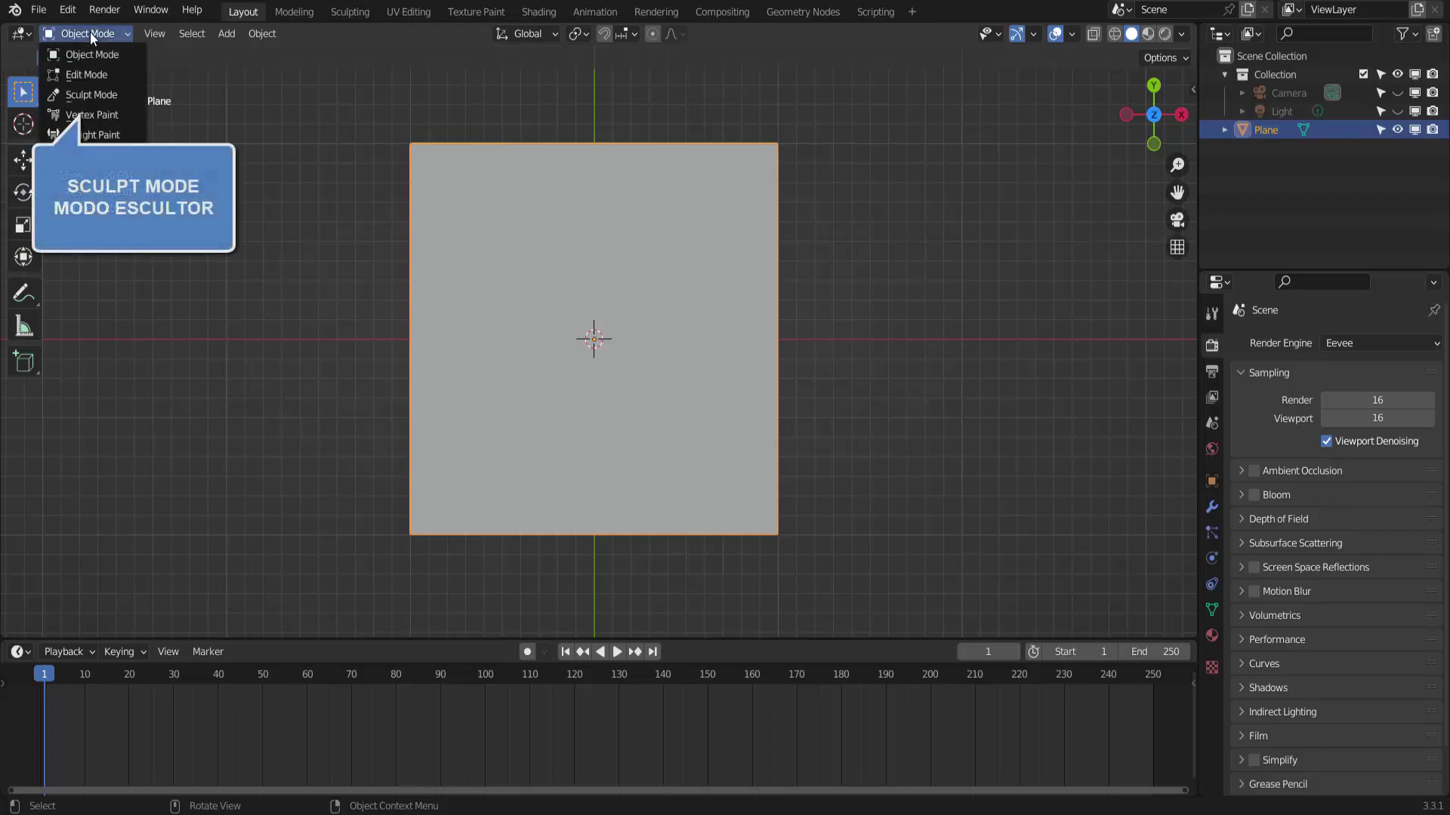
left_click(85, 94)
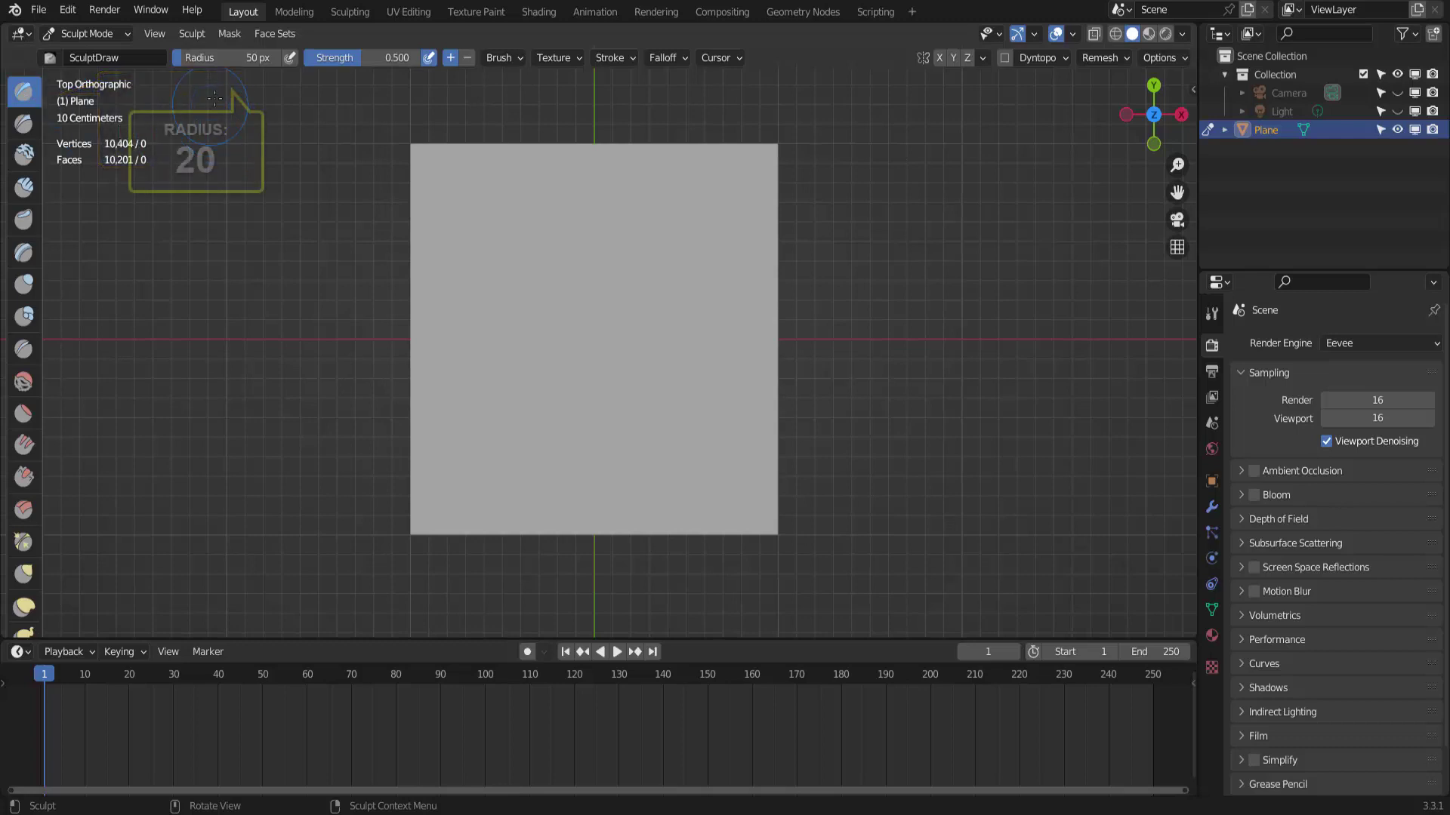
- Set the SculptDraw brush to a 20 px radius and strength 1.000, with pressure control of the strength turned off
left_click(218, 60)
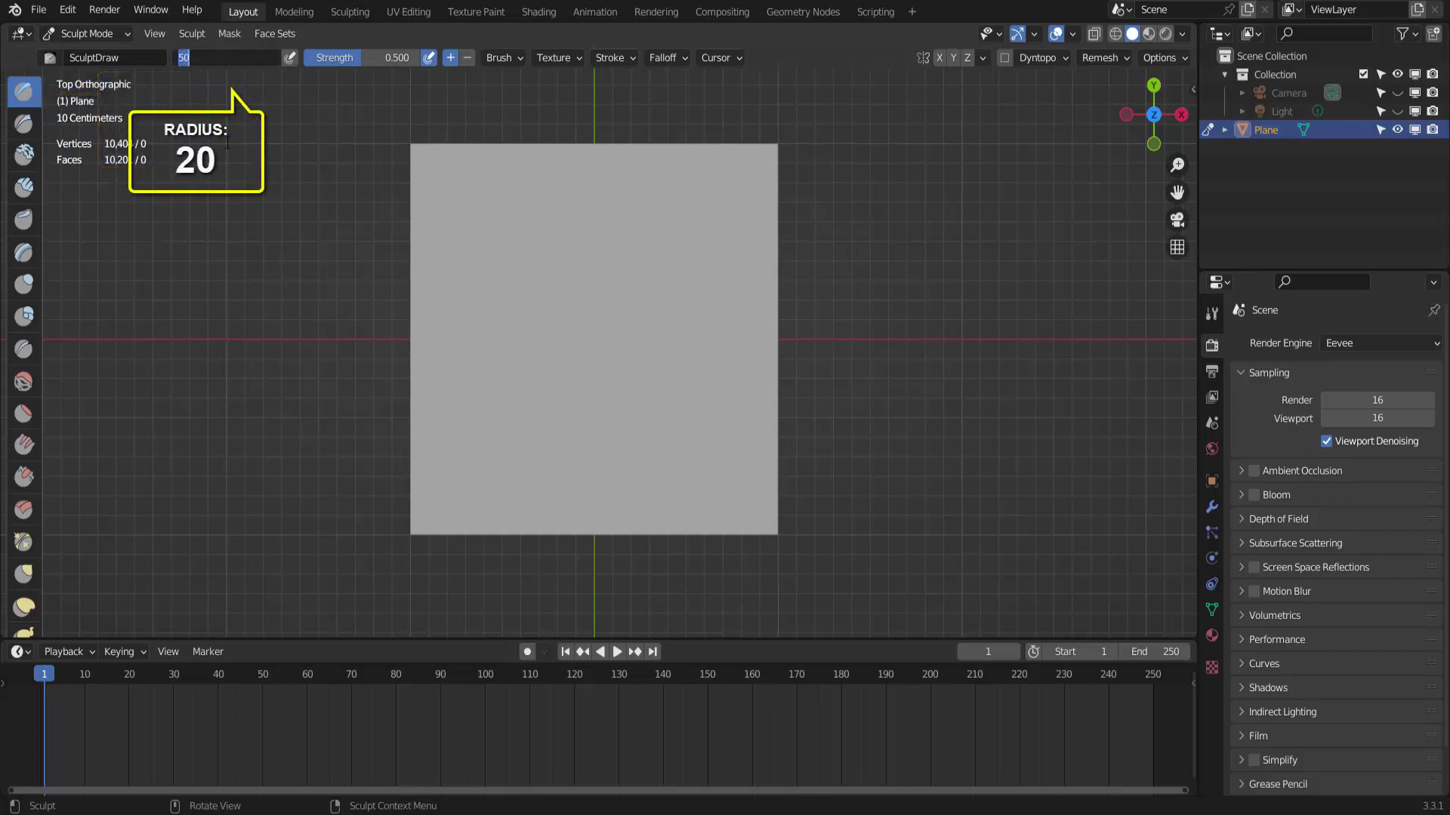
type("20")
key("Return")
left_click_drag(343, 61, 345, 61)
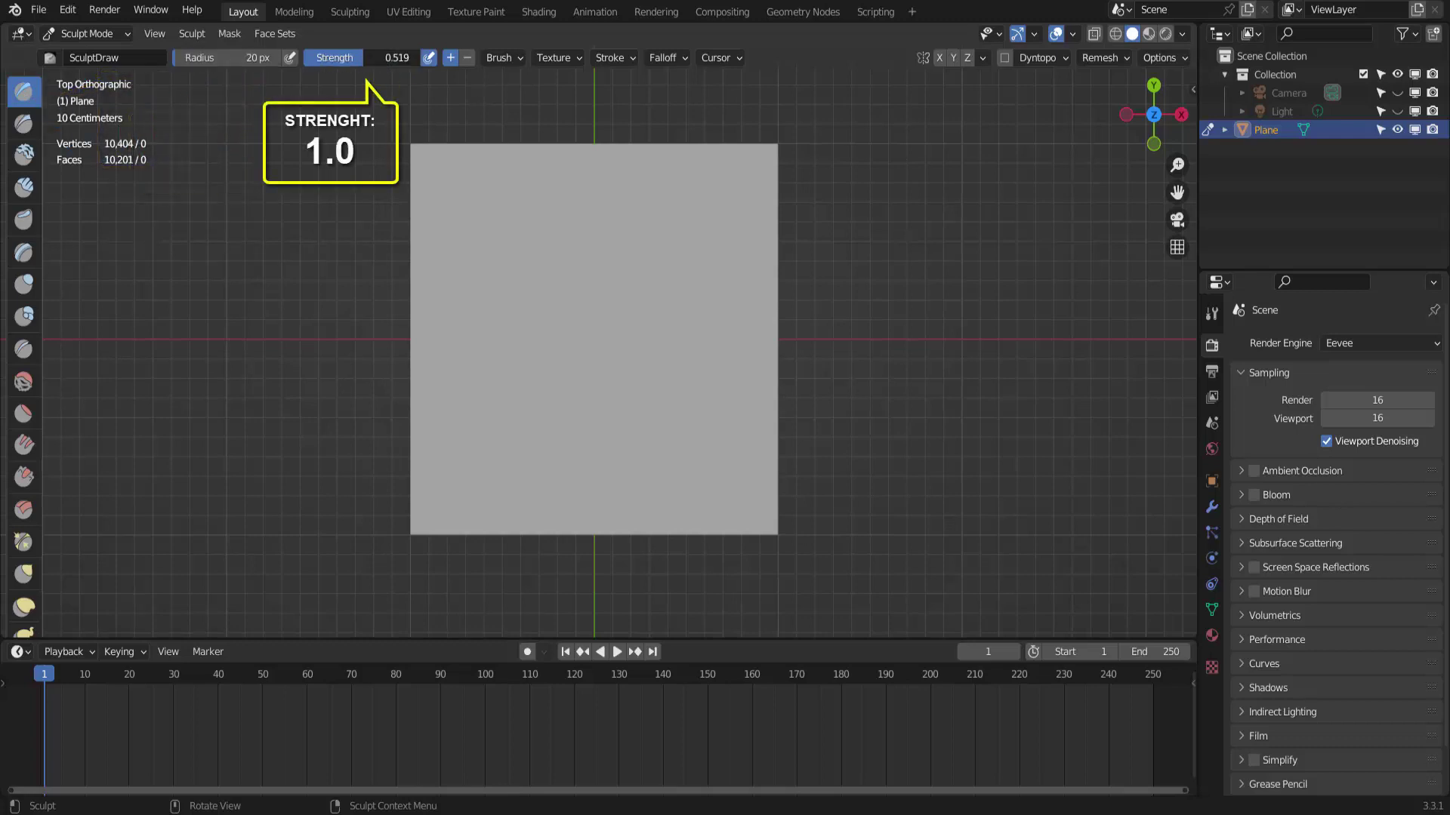
left_click(429, 58)
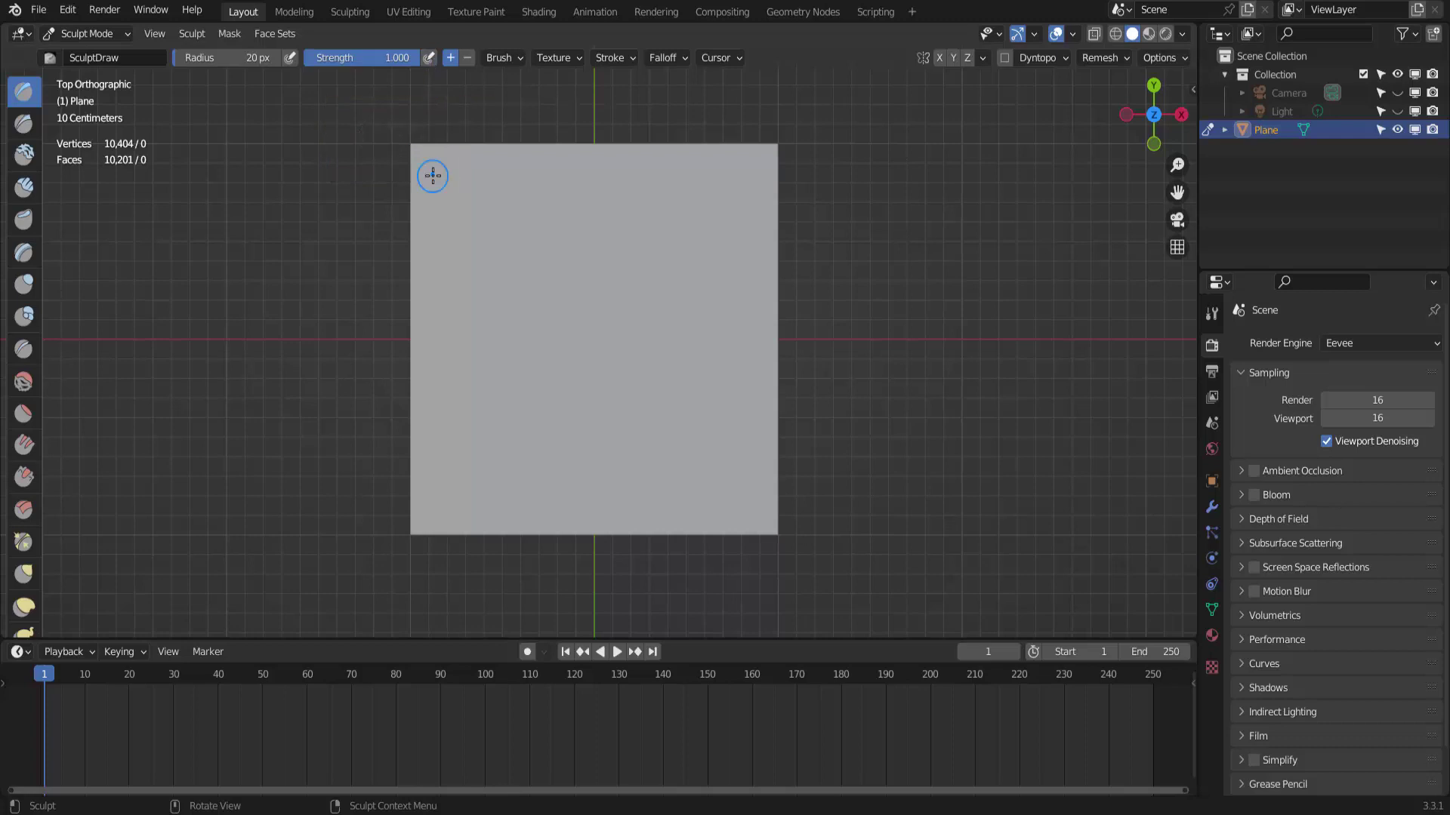
- Sculpt the word TESTE in raised strokes across the upper part of the plane
mouse_move(433, 176)
left_mouse_down()
mouse_move(513, 176)
mouse_move(463, 171)
mouse_move(459, 261)
left_mouse_up()
mouse_move(501, 213)
left_mouse_down()
mouse_move(498, 259)
mouse_move(543, 262)
mouse_move(527, 201)
mouse_move(542, 201)
mouse_move(516, 227)
mouse_move(530, 228)
left_mouse_up()
mouse_move(603, 186)
left_mouse_down()
mouse_move(571, 195)
mouse_move(604, 236)
mouse_move(573, 256)
left_mouse_up()
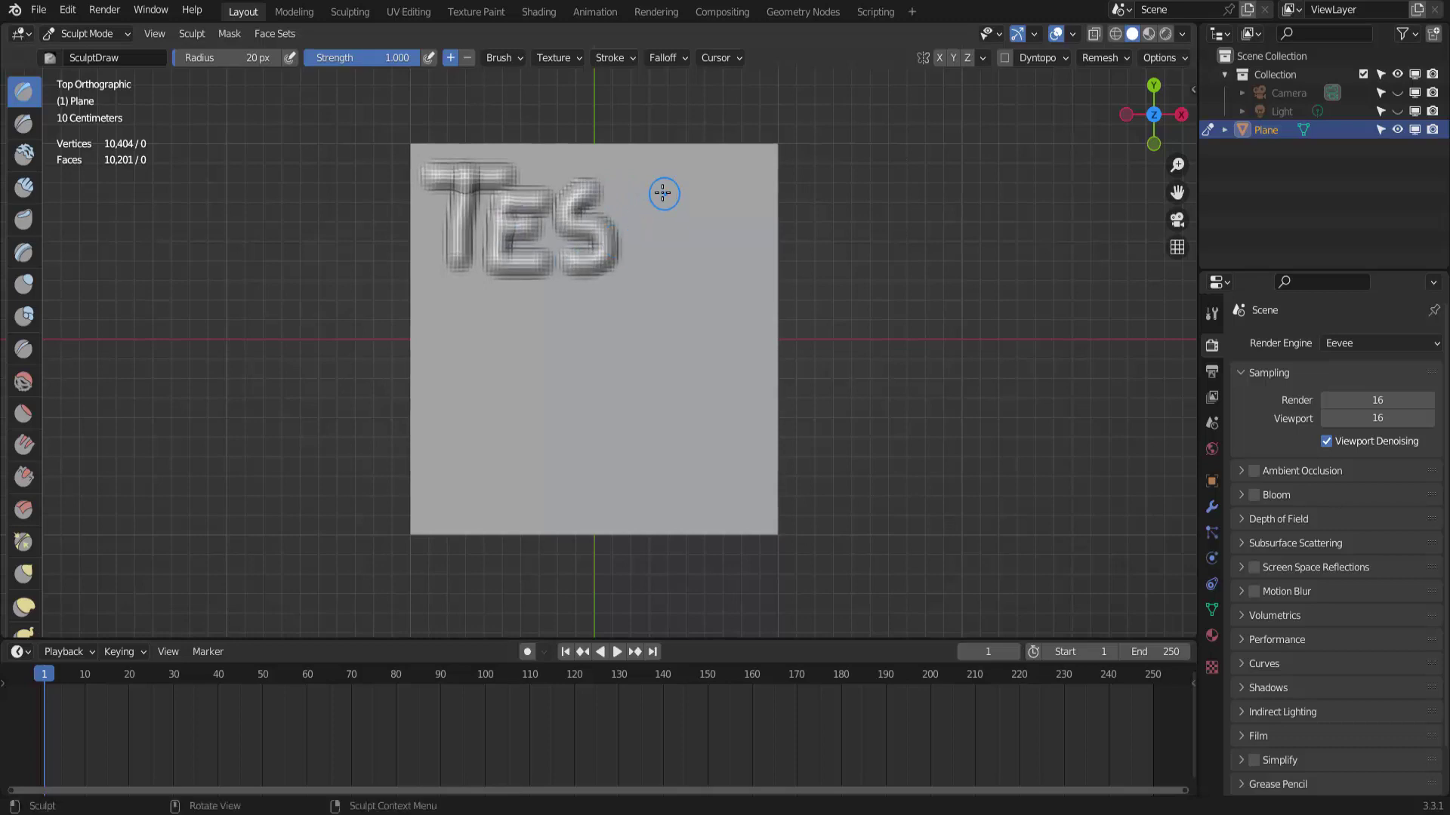
left_click_drag(646, 190, 645, 261)
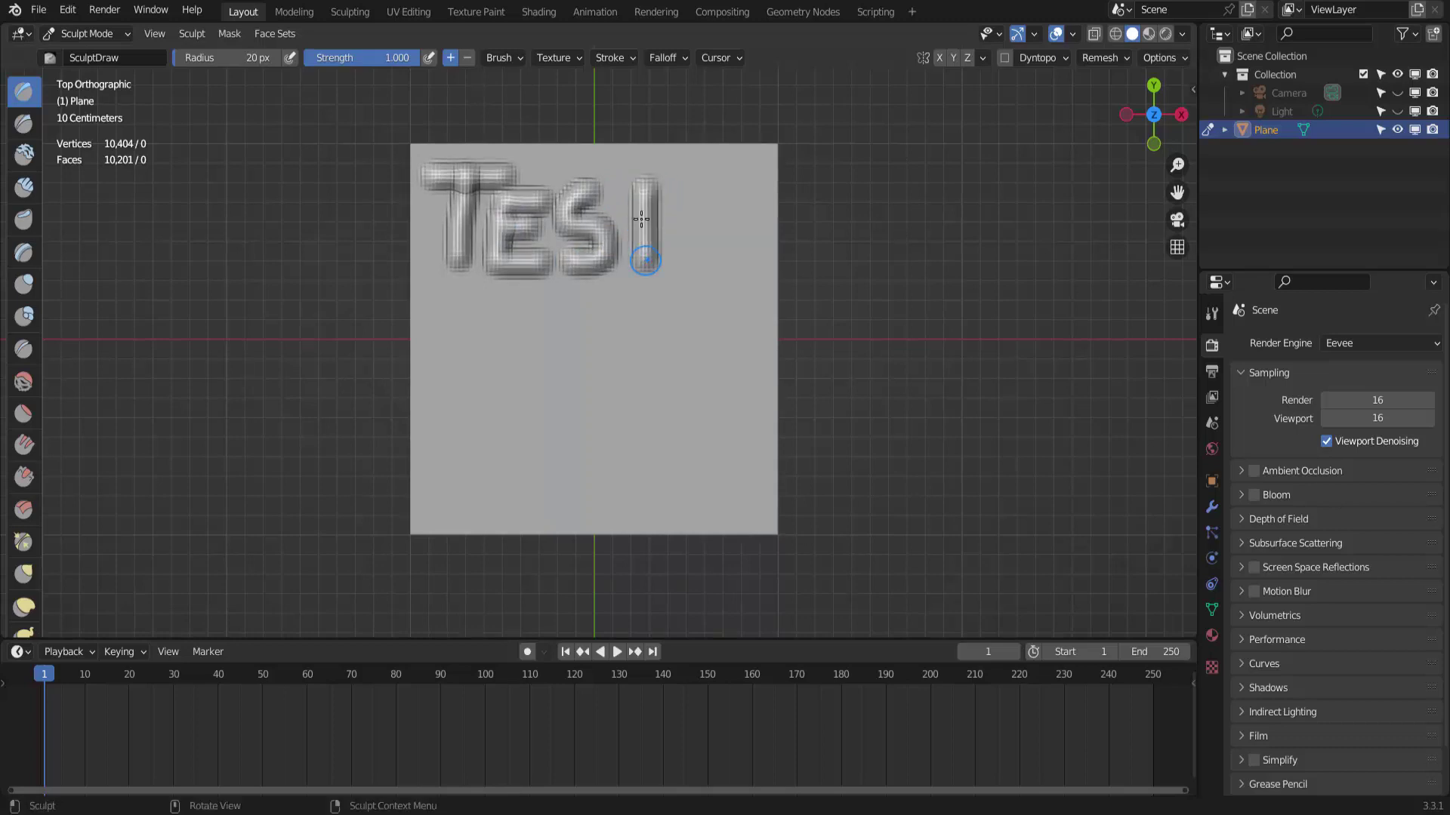
mouse_move(625, 188)
left_mouse_down()
mouse_move(672, 187)
mouse_move(703, 216)
mouse_move(710, 266)
mouse_move(737, 265)
left_mouse_up()
mouse_move(702, 183)
left_mouse_down()
mouse_move(731, 183)
mouse_move(714, 222)
mouse_move(730, 234)
left_mouse_up()
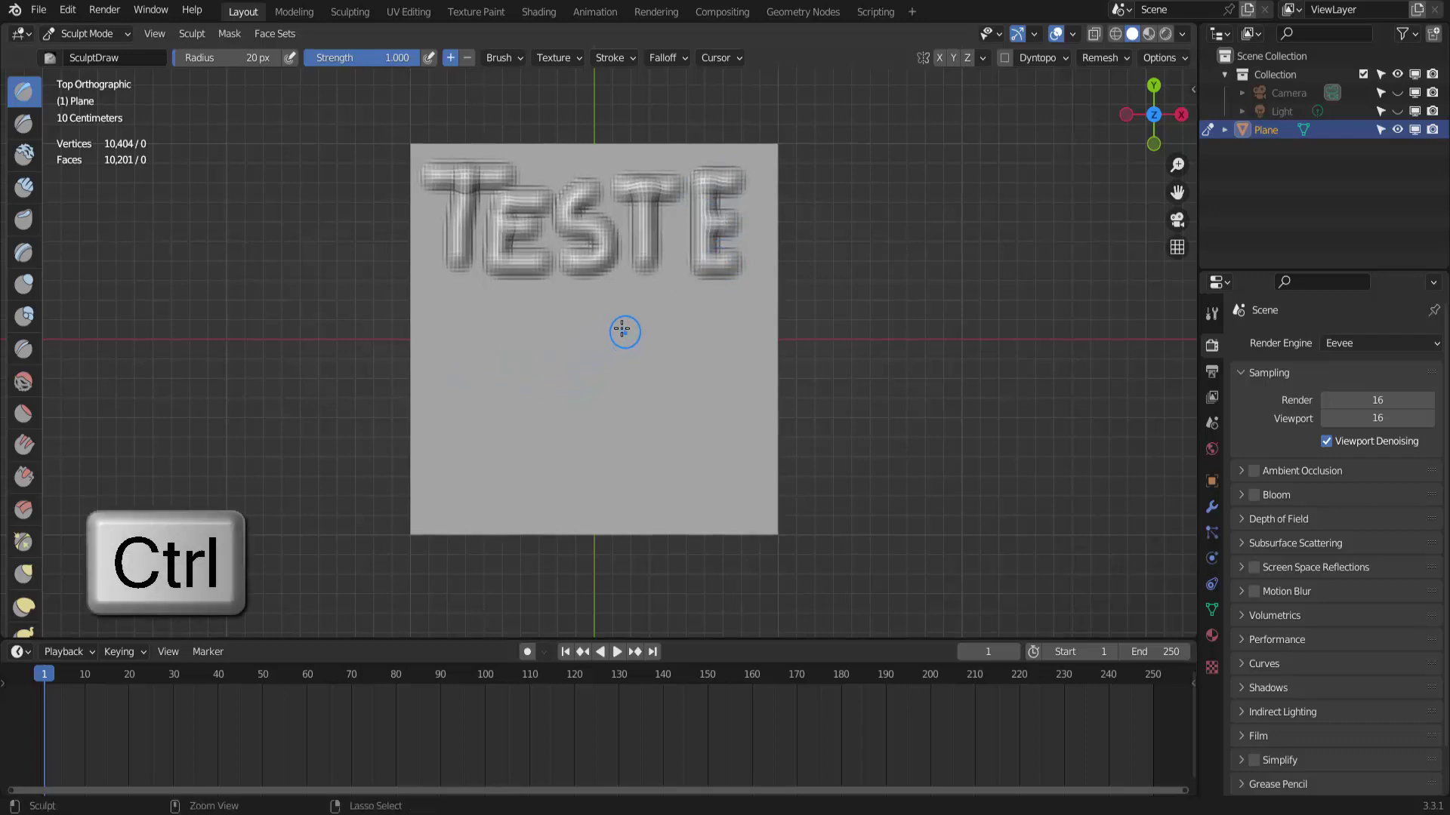
- Carve a recessed ring below the lettering with the inverted brush and sculpt seven raised rays around it to form a sun
mouse_move(622, 330)
left_mouse_down("ctrl")
mouse_move(557, 341)
mouse_move(535, 373)
mouse_move(533, 408)
mouse_move(558, 453)
mouse_move(608, 467)
mouse_move(672, 427)
mouse_move(680, 370)
mouse_move(619, 329)
left_mouse_up("ctrl")
left_click_drag(533, 315, 467, 310)
left_click_drag(498, 384, 434, 409)
left_click_drag(508, 449, 469, 503)
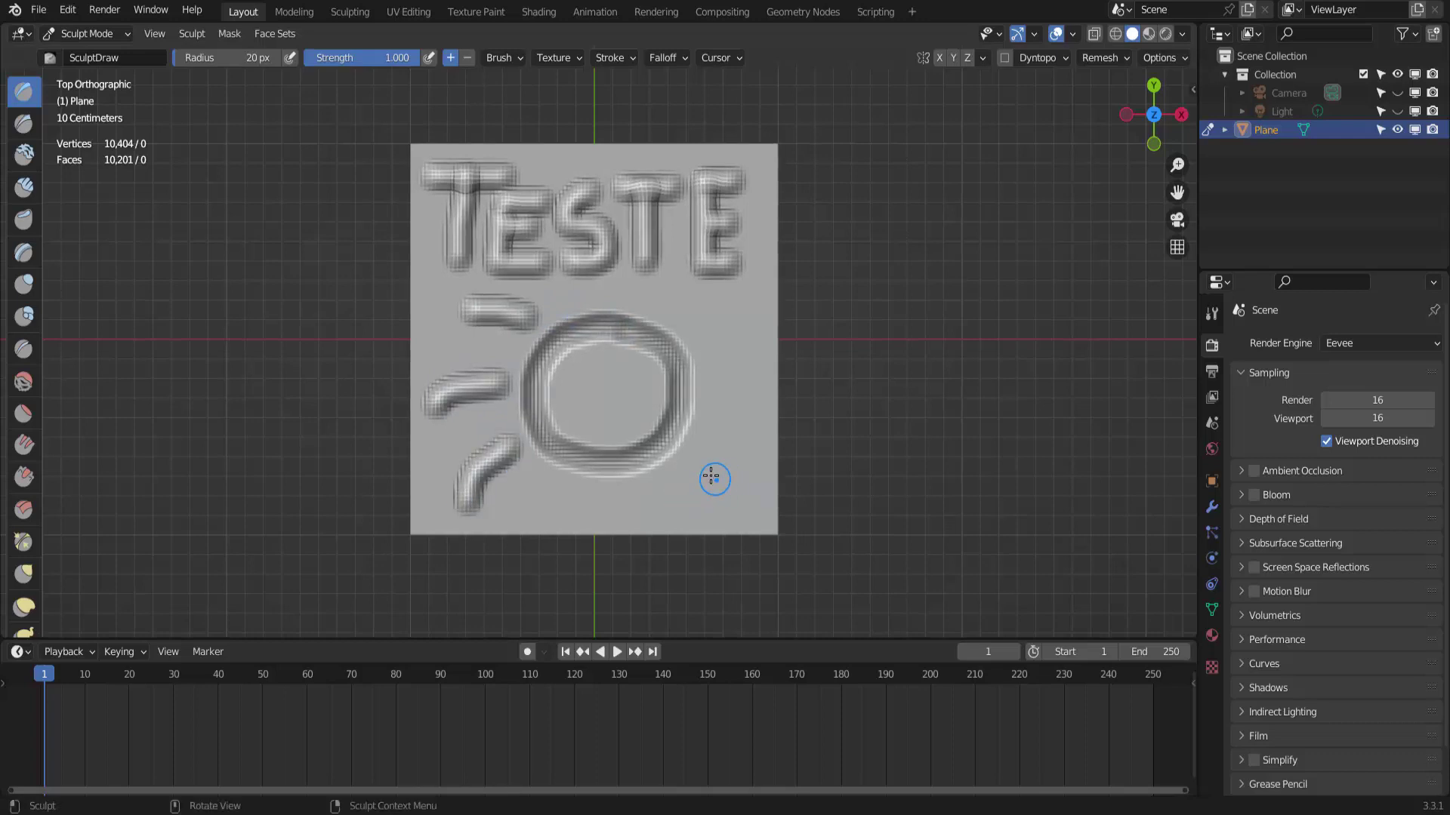
left_click_drag(692, 472, 750, 500)
left_click_drag(721, 381, 746, 362)
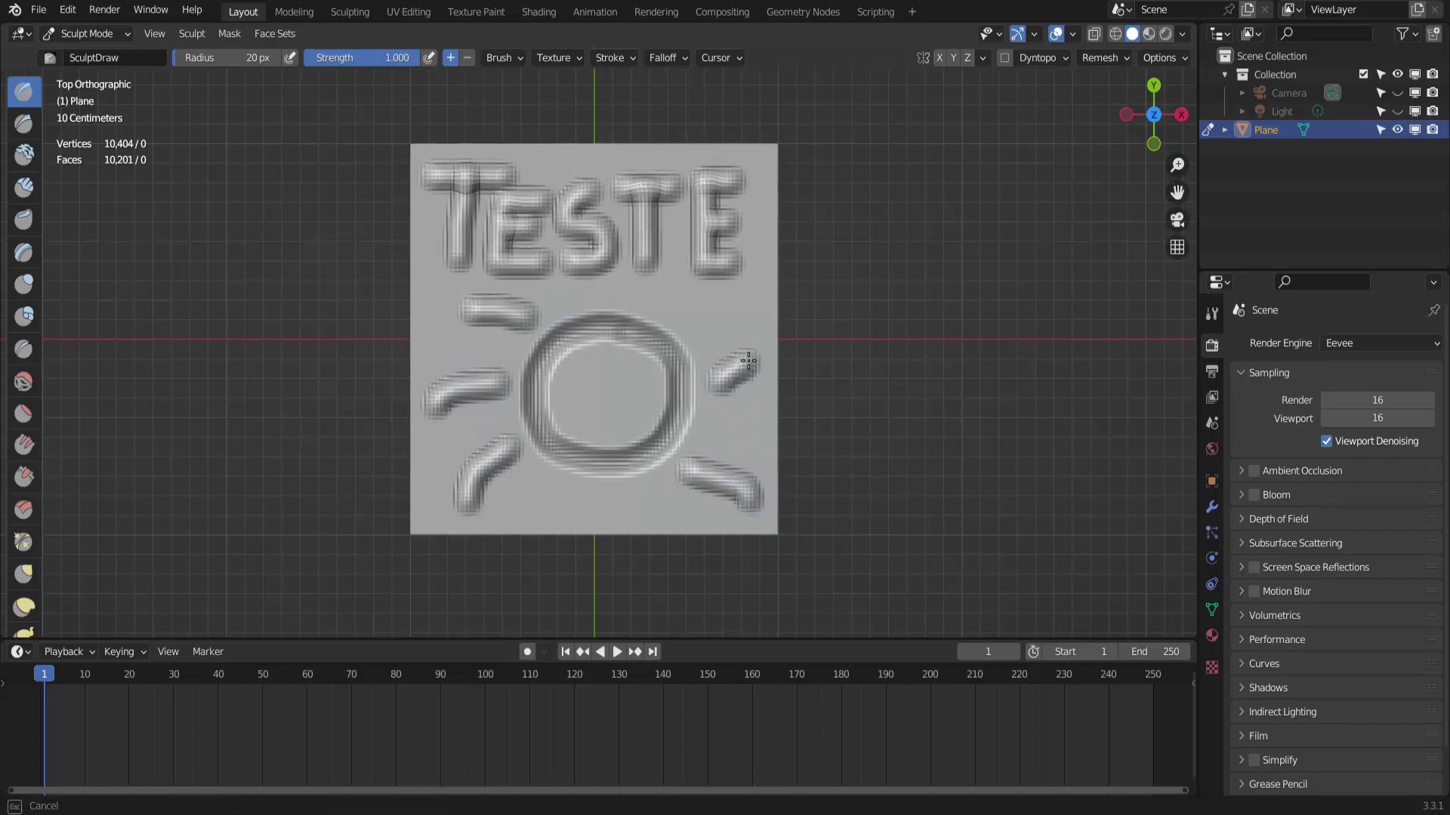
left_click_drag(693, 322, 716, 305)
left_click_drag(604, 294, 609, 286)
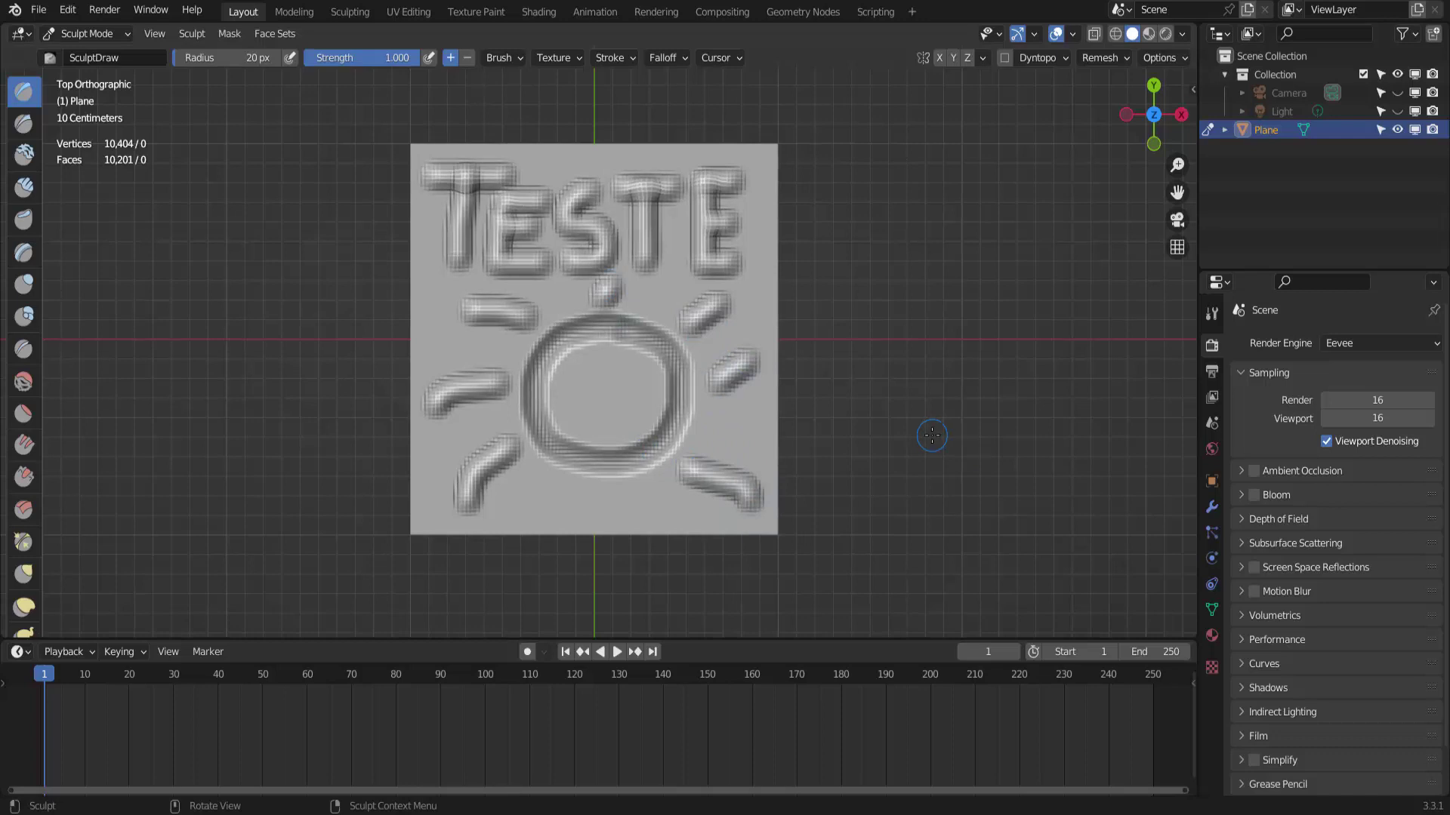
- Return the sculpted plane to Object Mode and view it in perspective
left_click(92, 33)
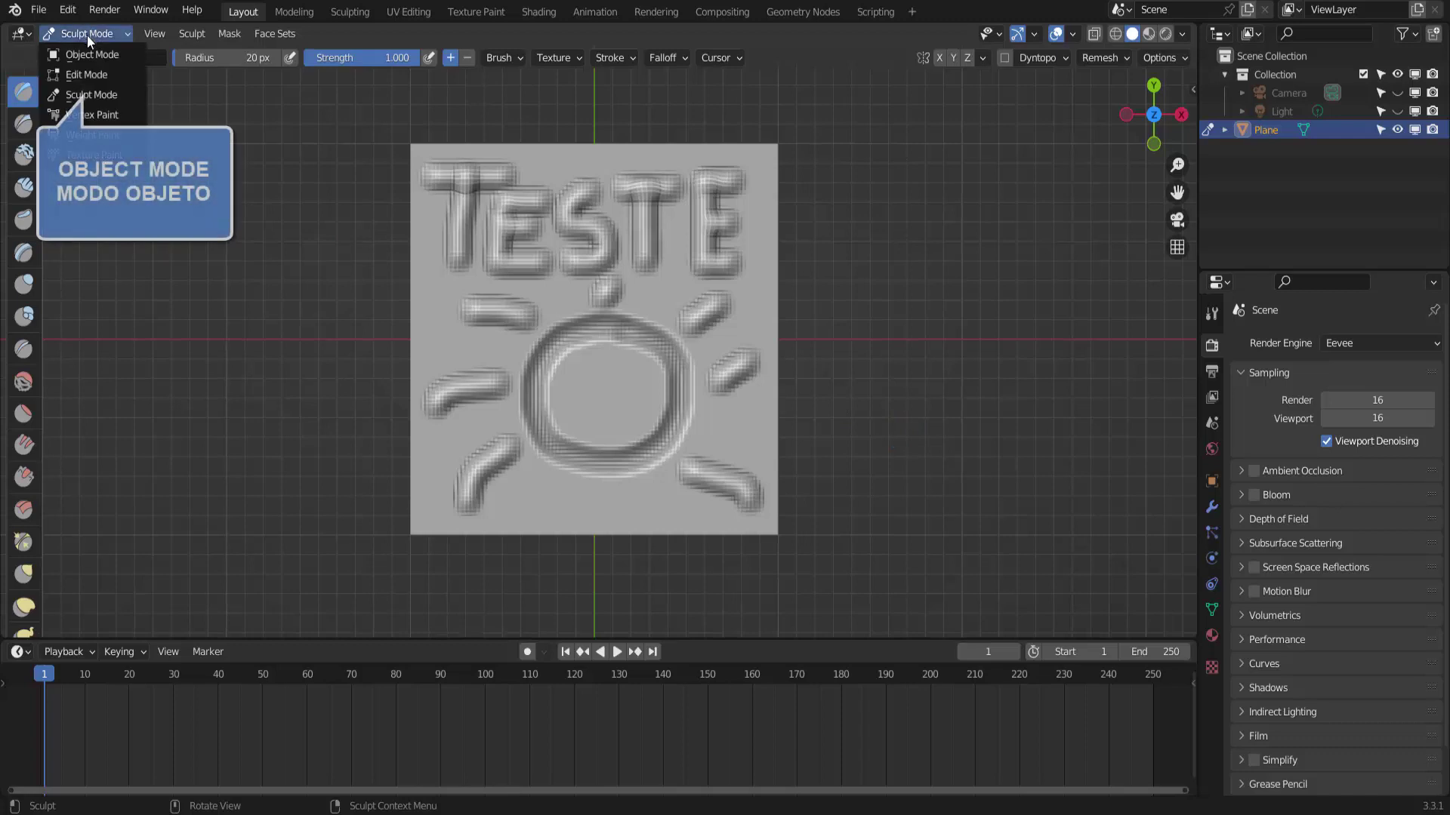
left_click(75, 53)
middle_click_drag(909, 401, 866, 284)
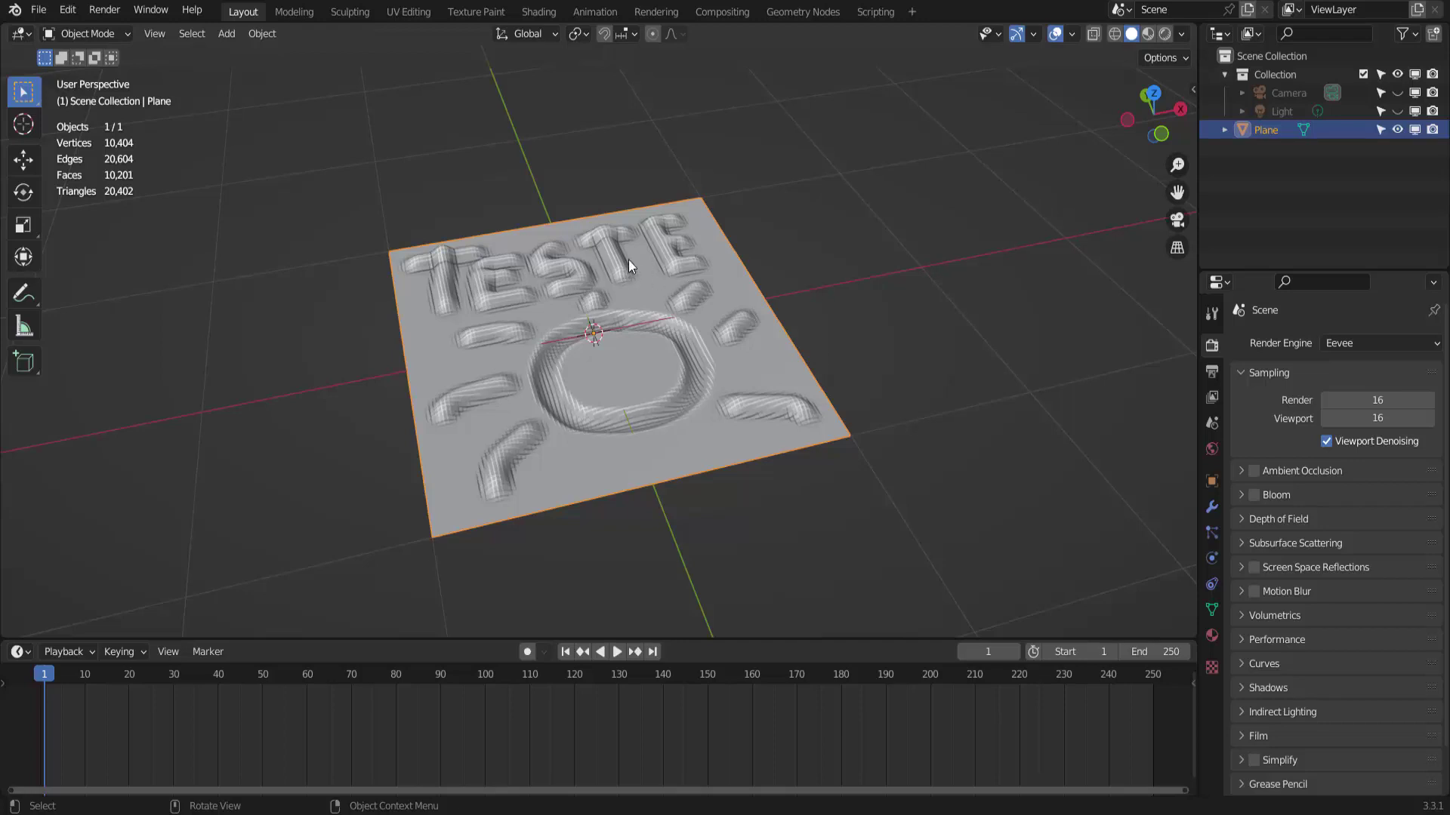
- Add a Subdivision Surface modifier with viewport level 2 to the sculpted plane and apply it
left_click(1212, 514)
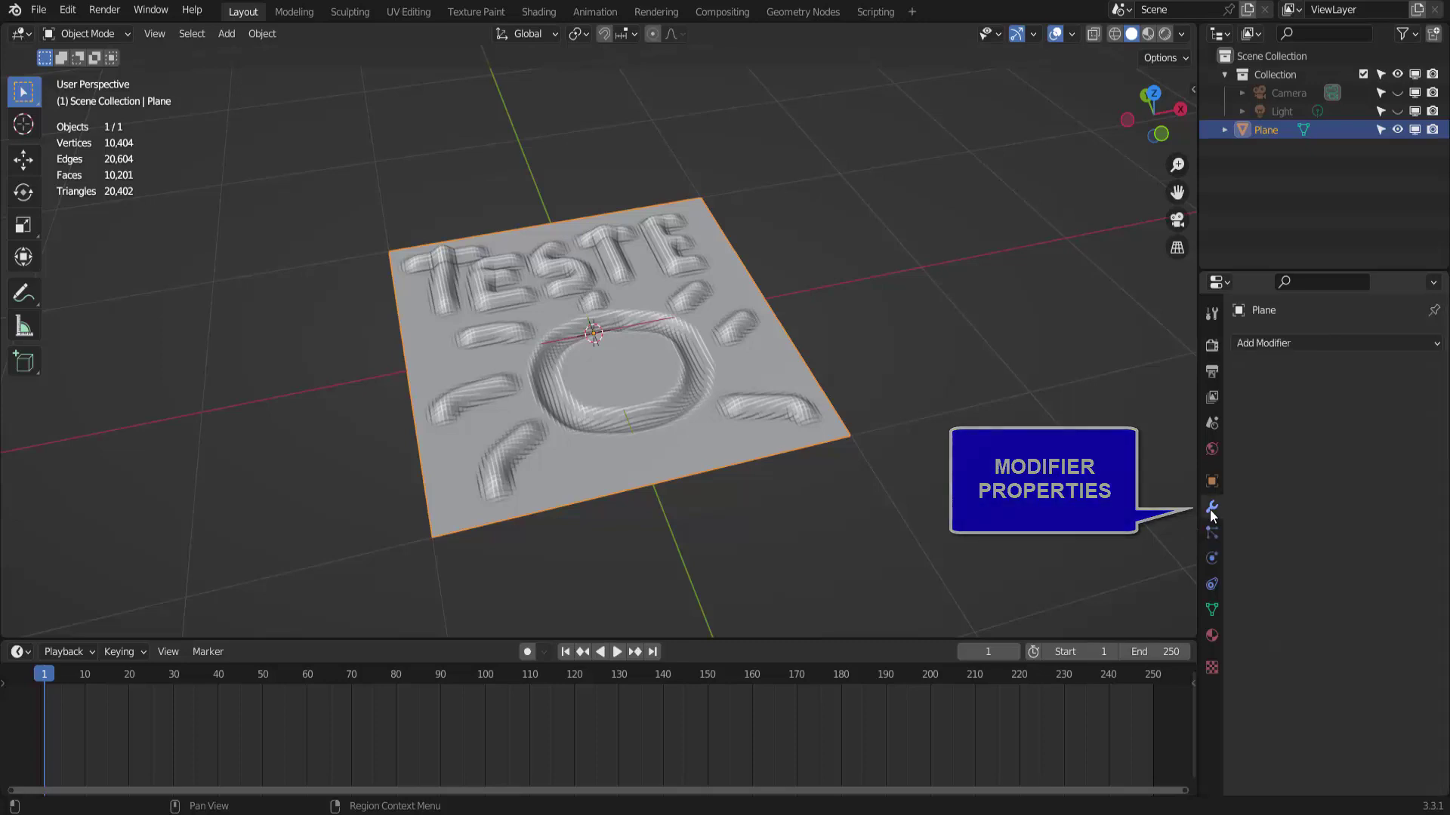
left_click(1297, 342)
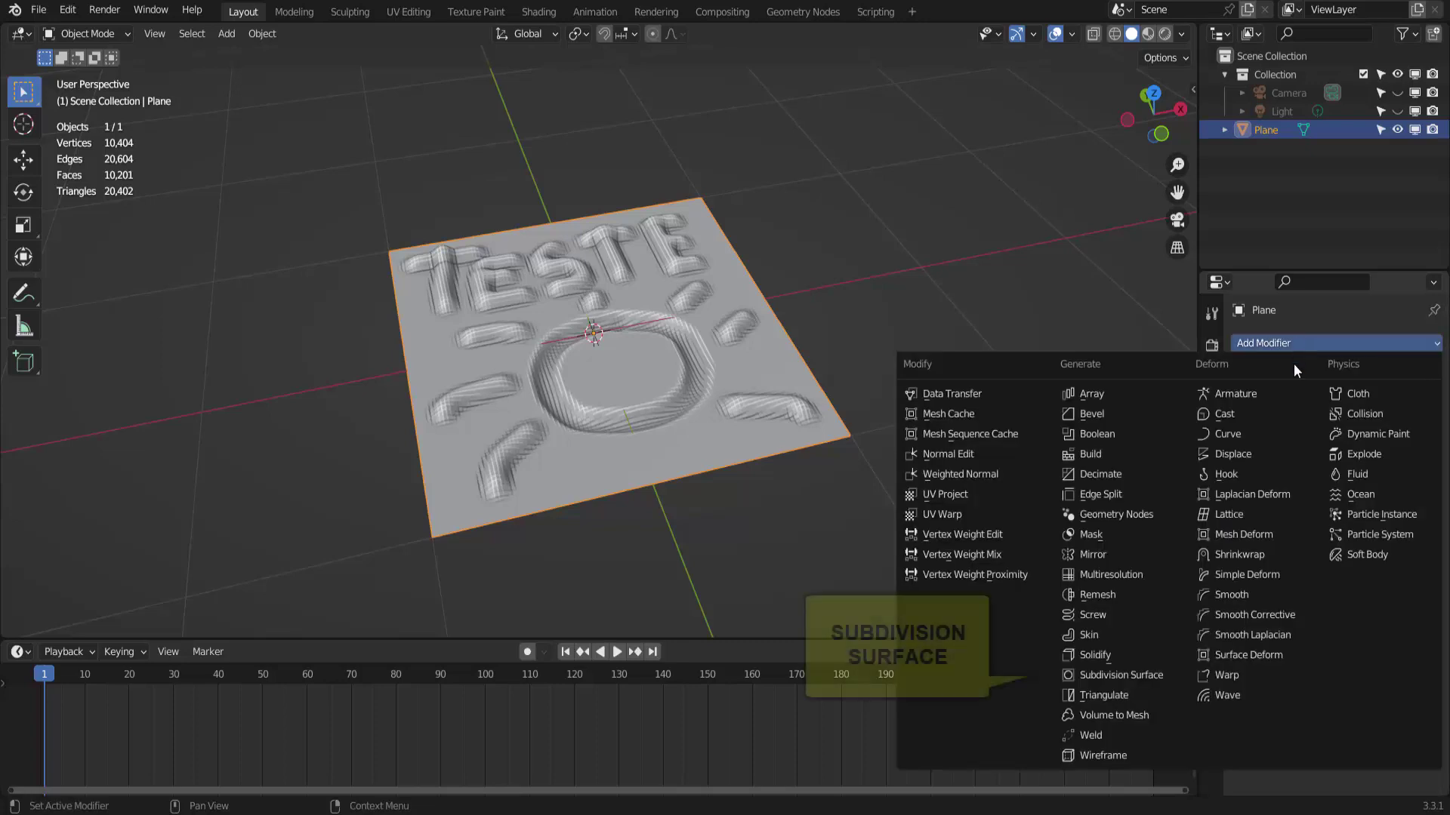
left_click(1162, 674)
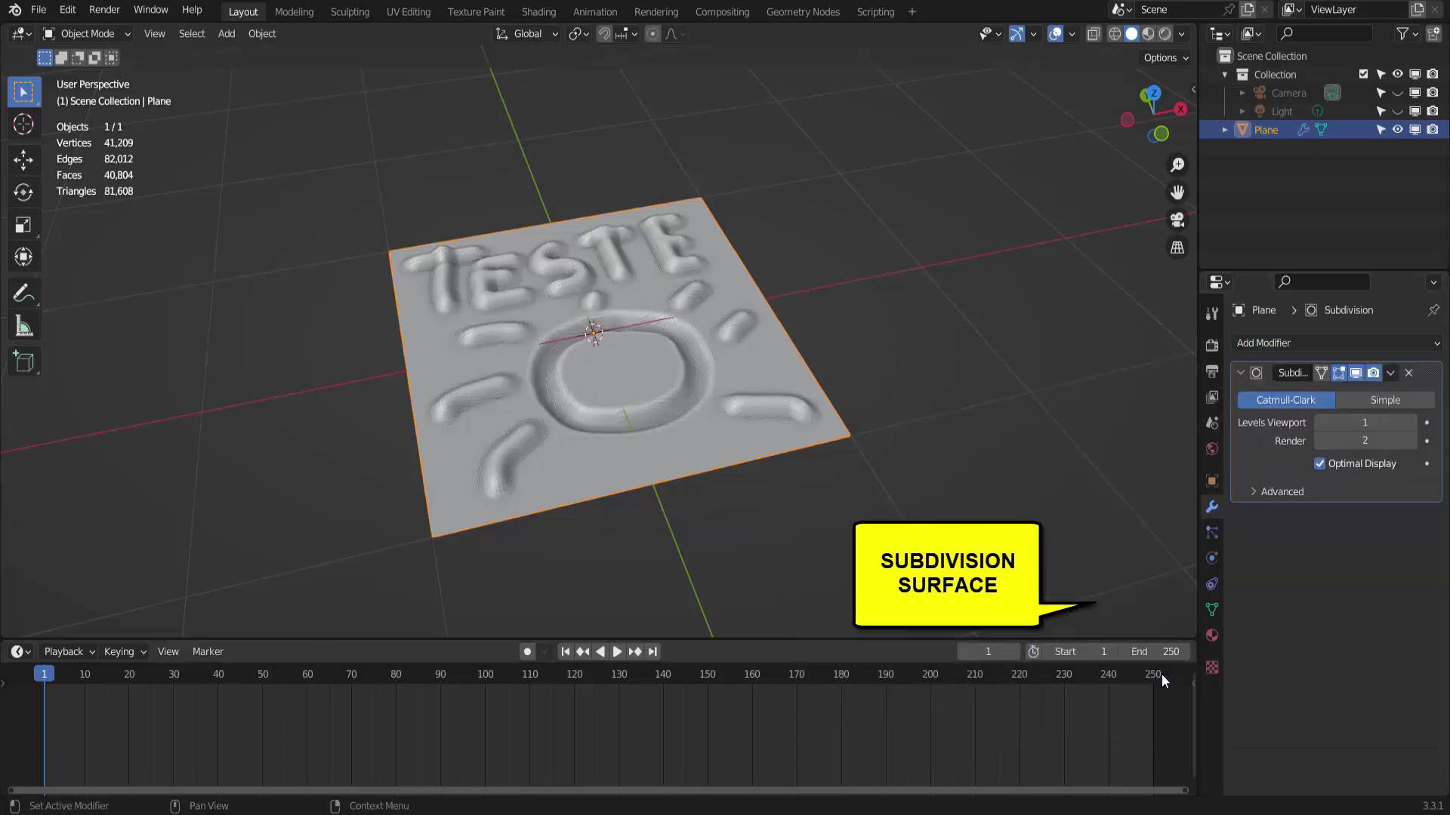
left_click(1412, 423)
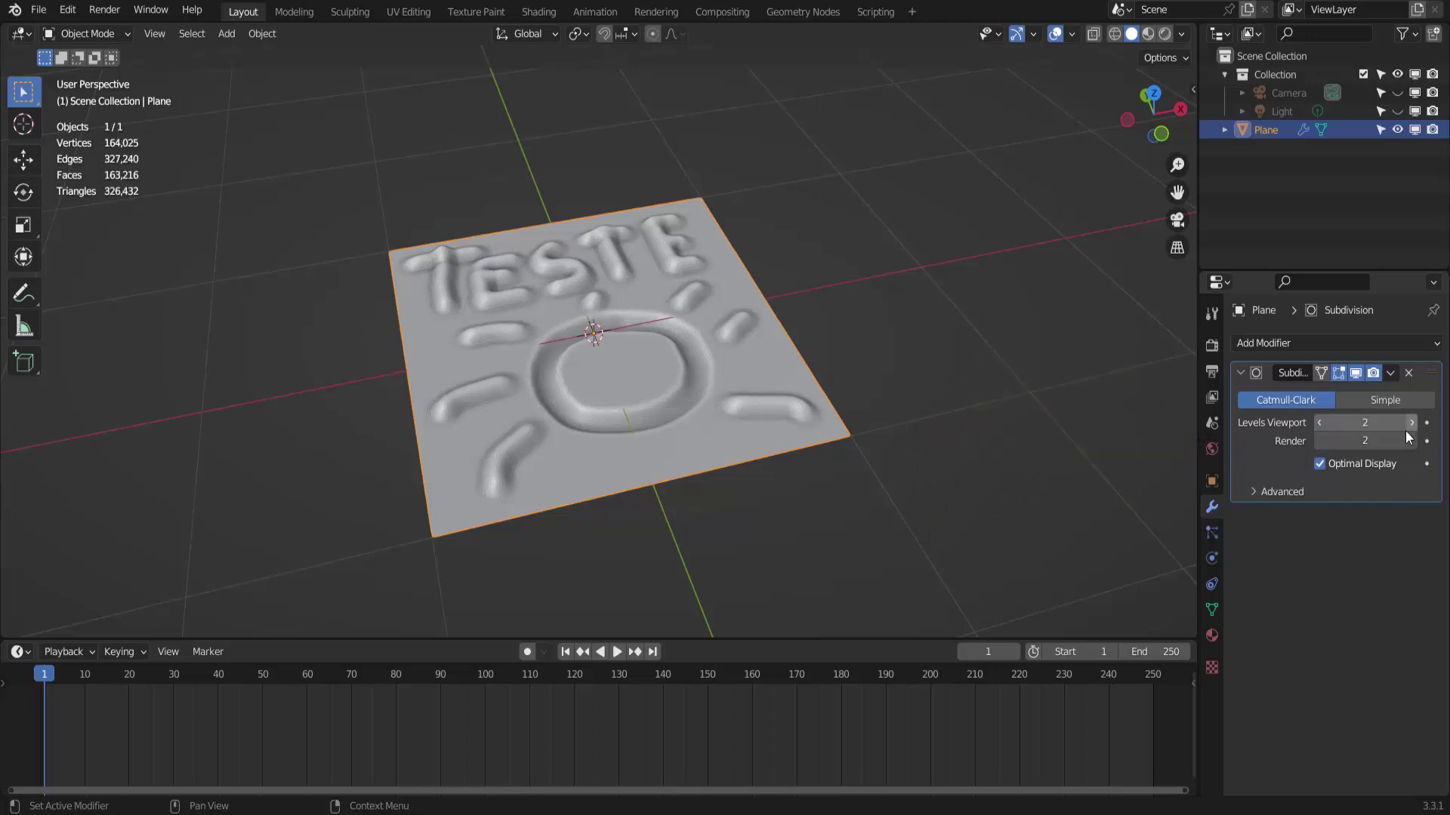
left_click(1390, 373)
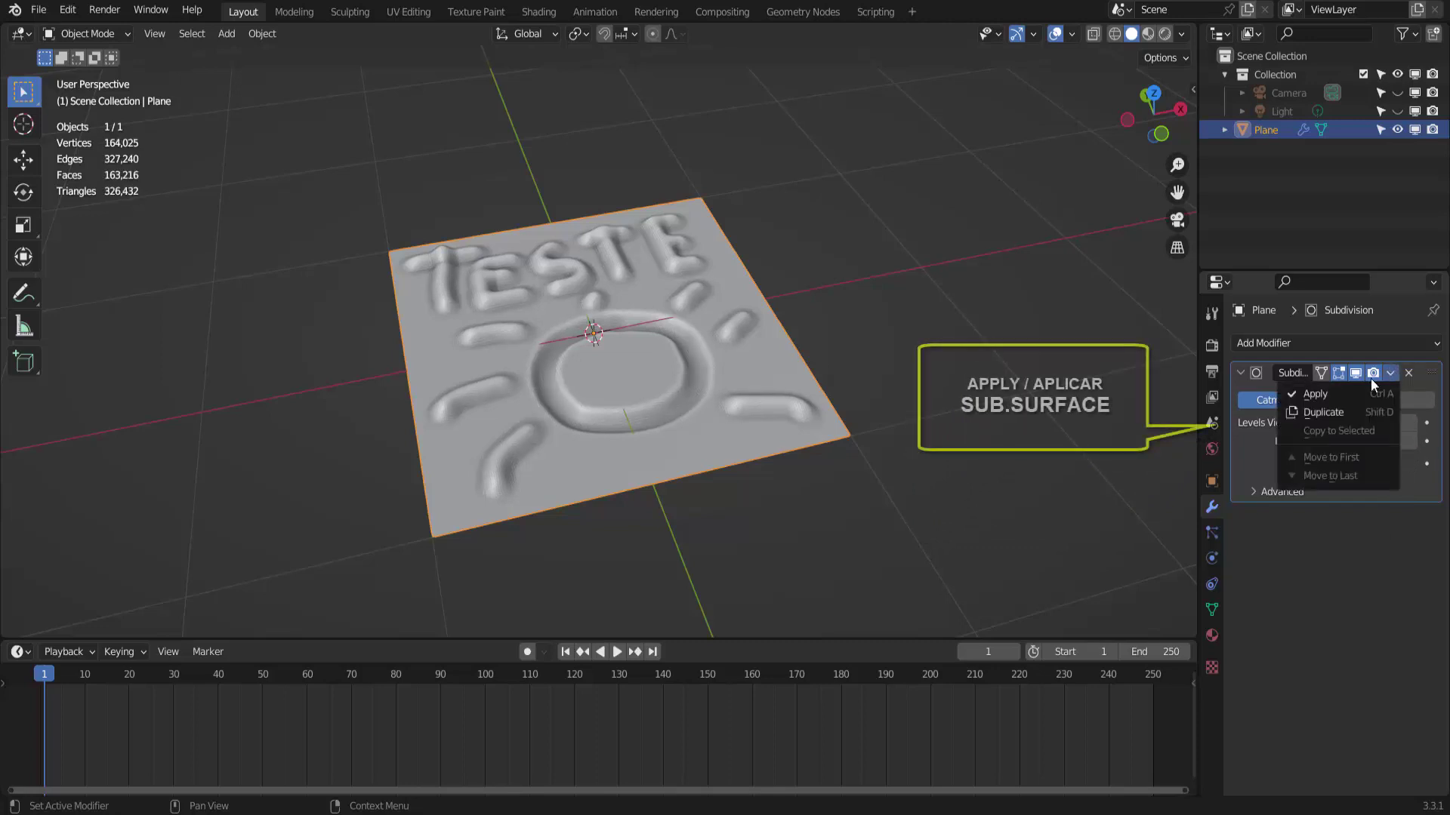
left_click(1314, 393)
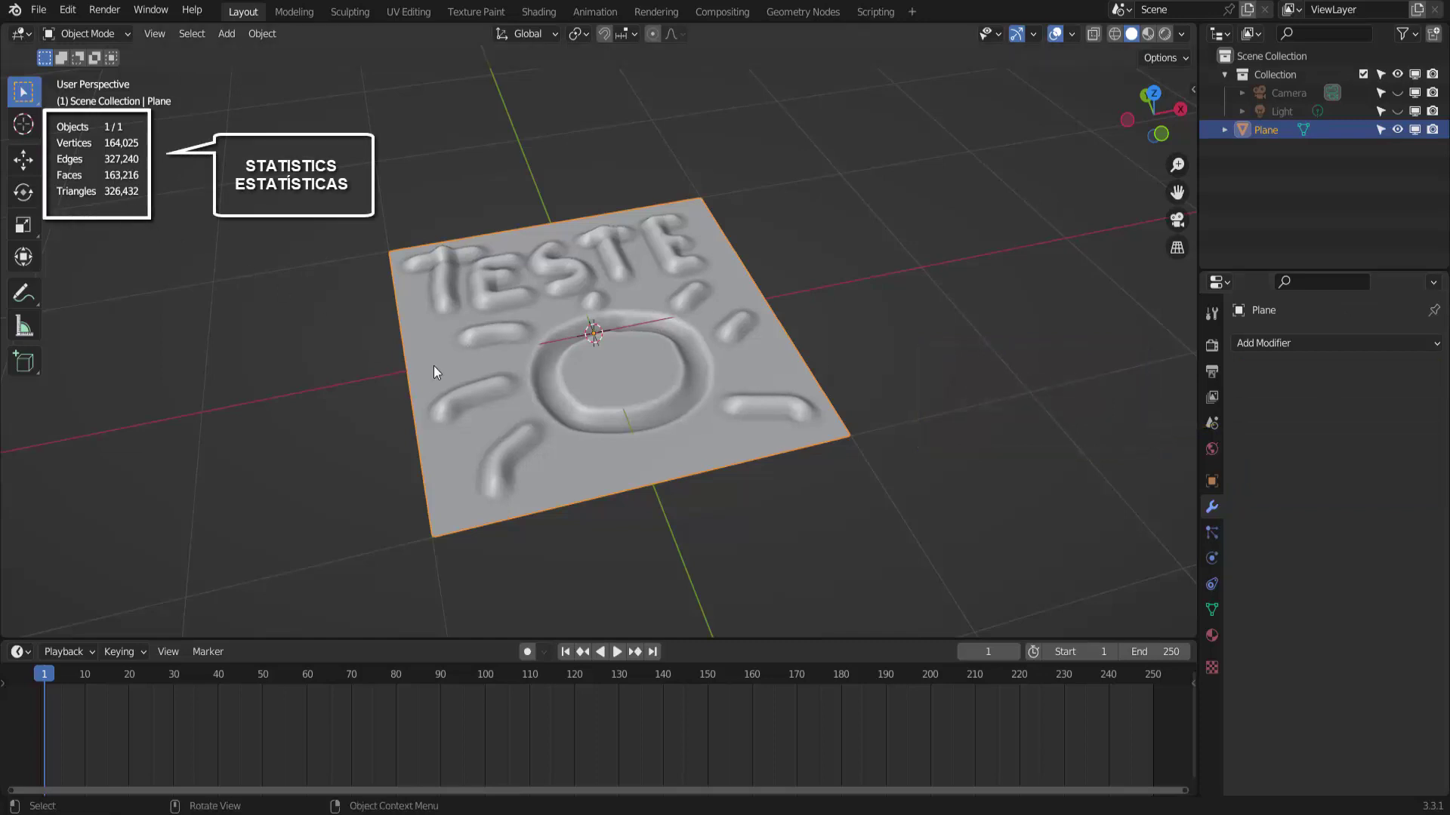
- Switch the viewport to Rendered shading and make the scene's light visible
middle_click_drag(513, 398, 525, 352)
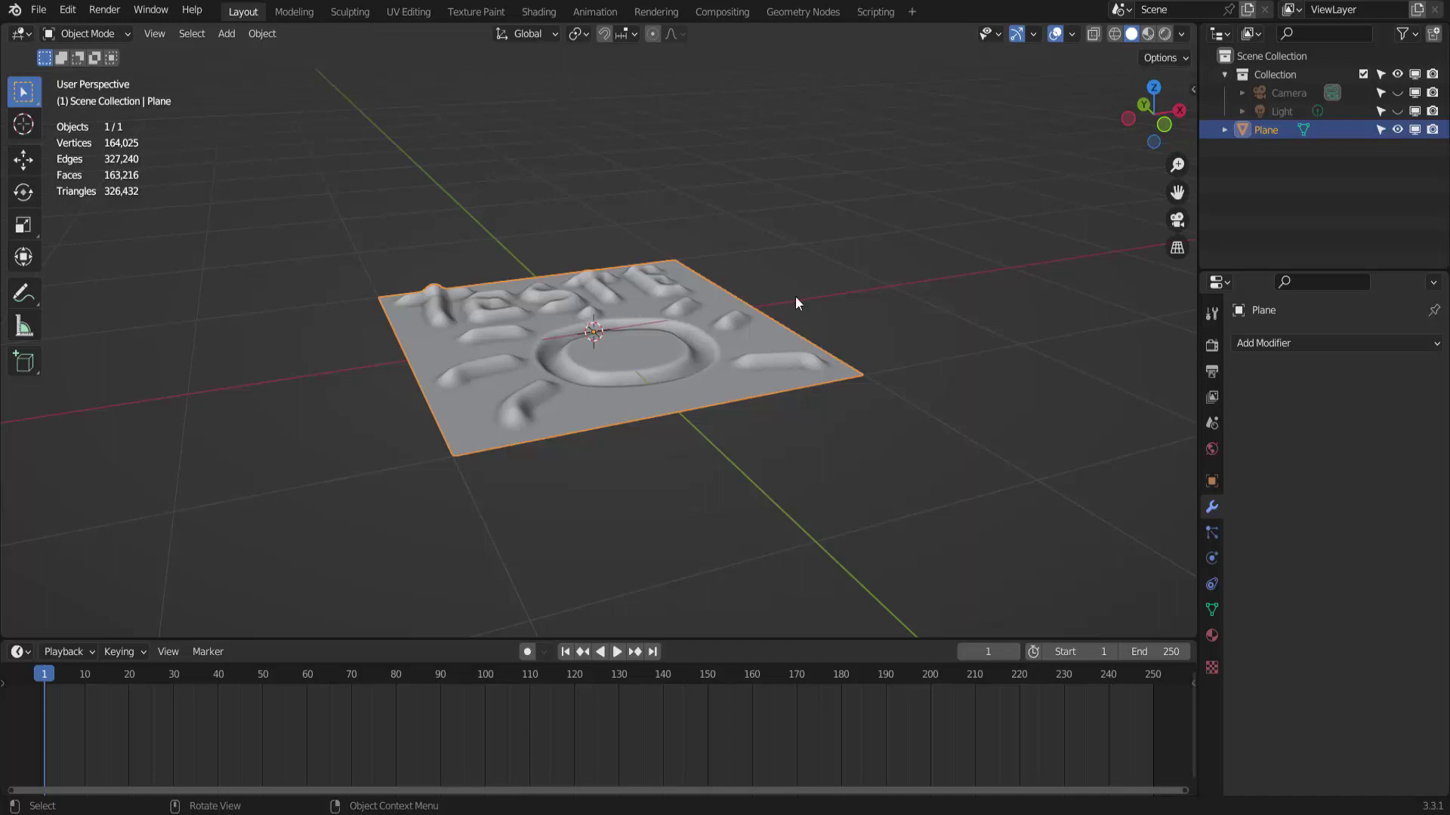
middle_click_drag(835, 290, 867, 292)
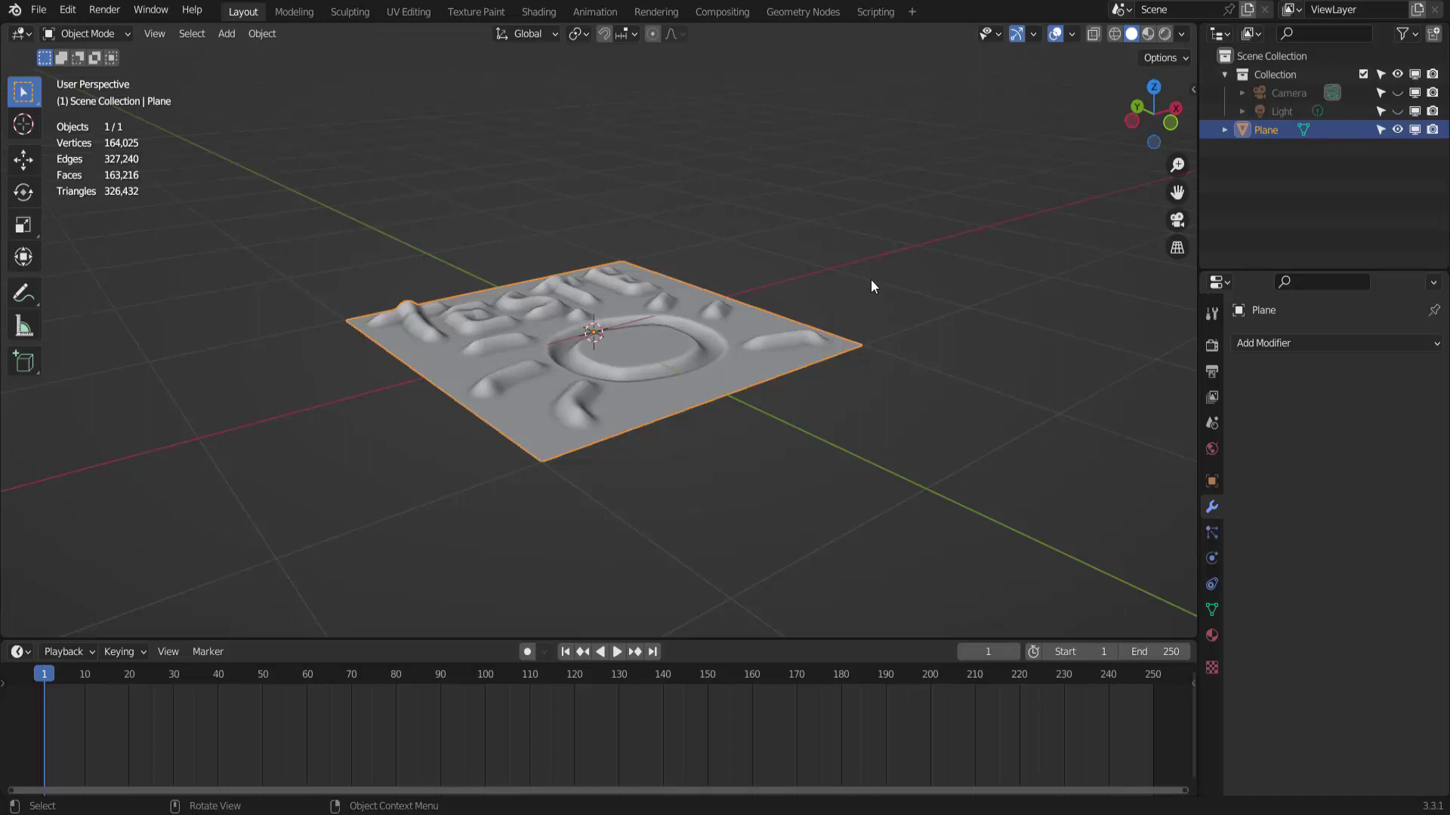
middle_click_drag(871, 286, 738, 278)
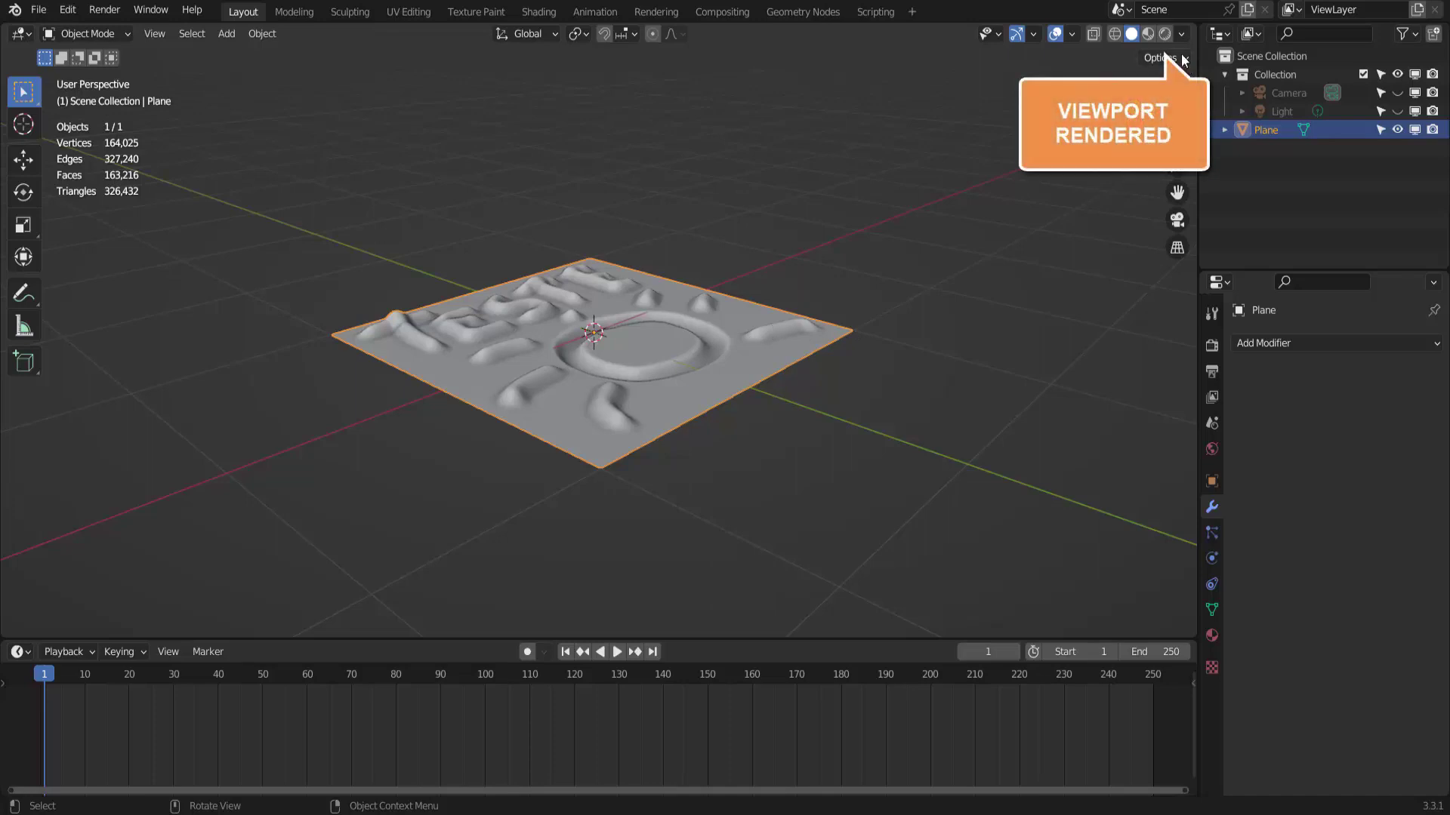
left_click(1165, 34)
left_click(1398, 111)
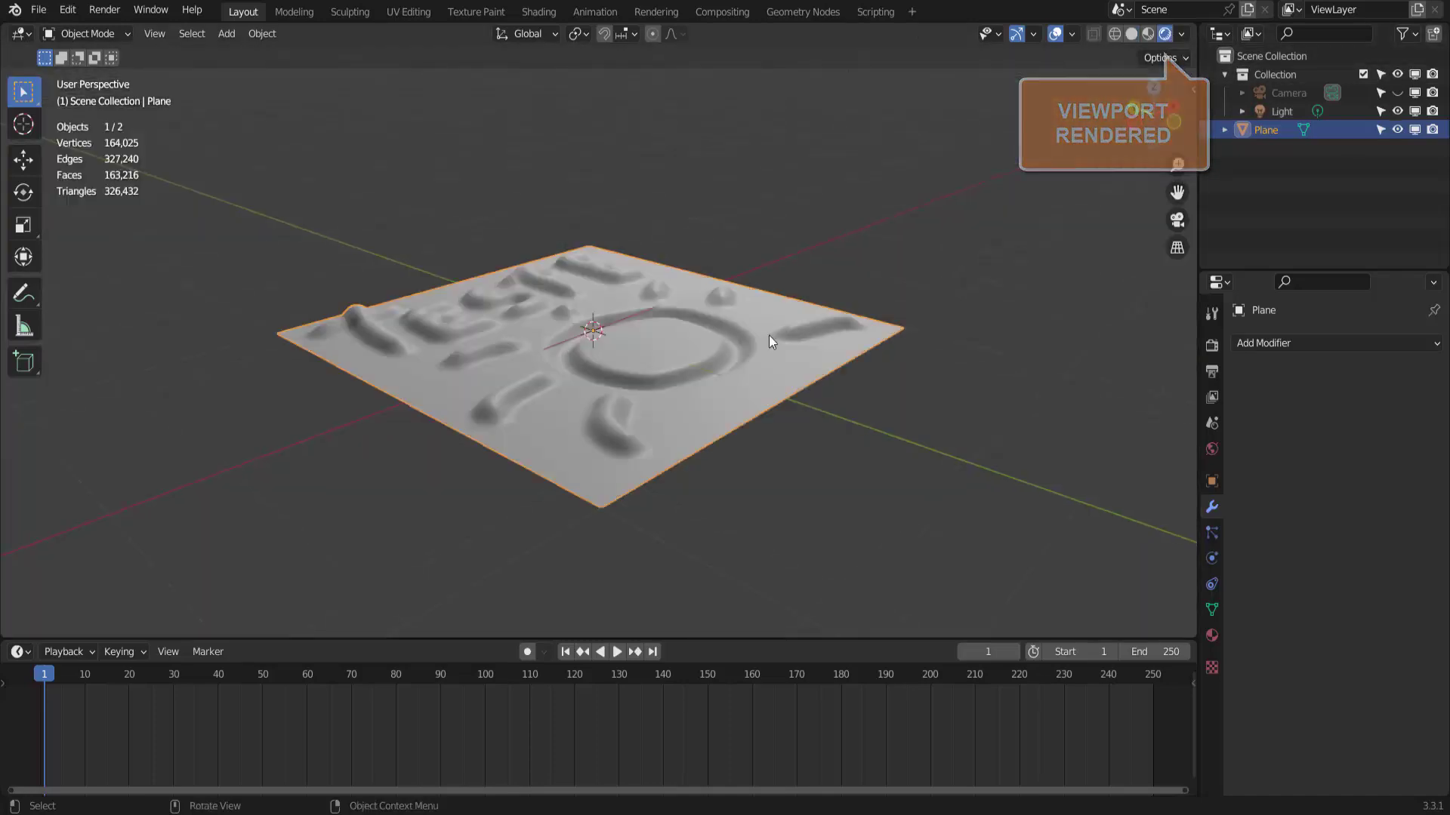
- Give the sculpted plane a new material with a blue base color
left_click(1212, 635)
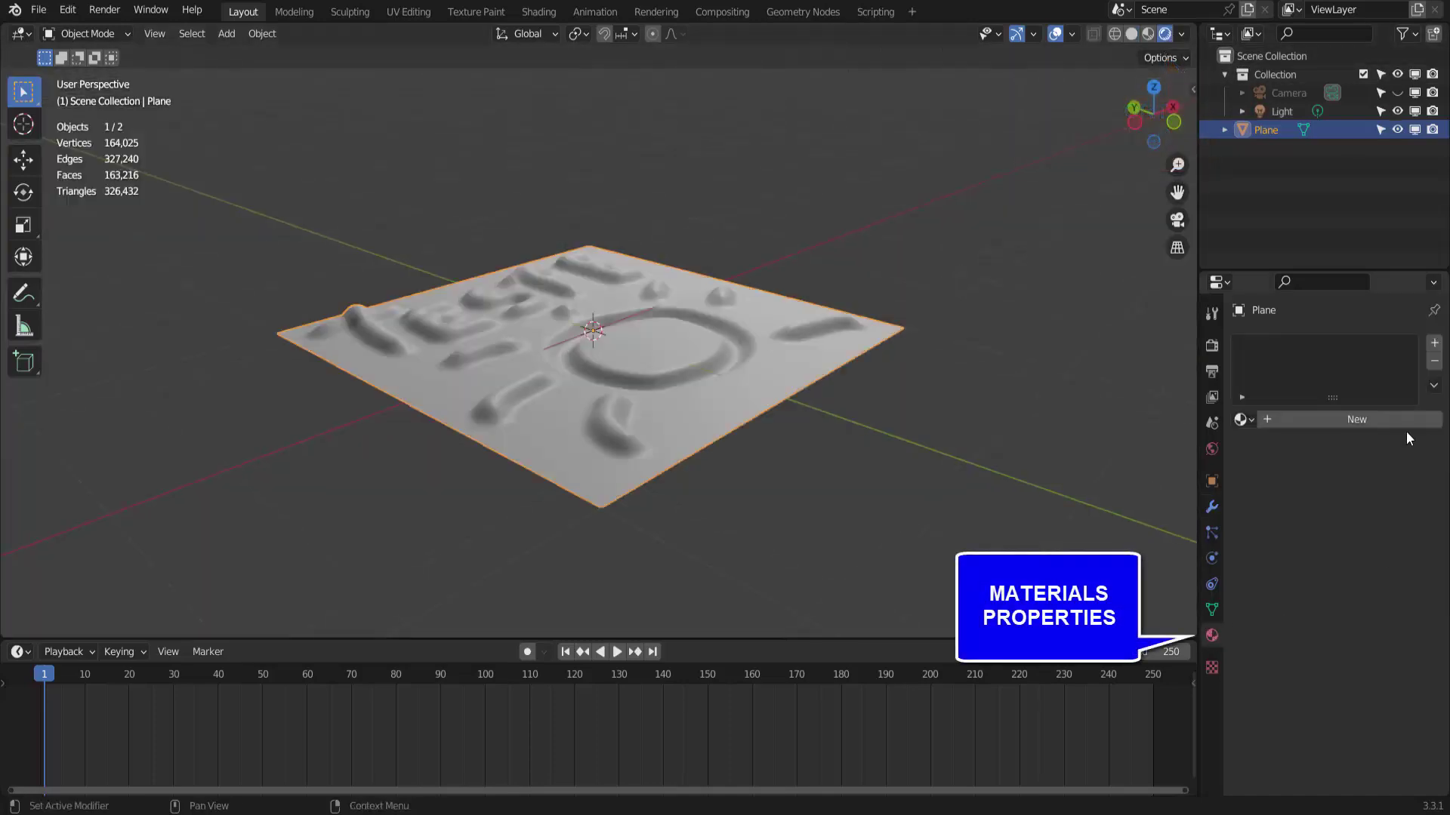
left_click(1367, 420)
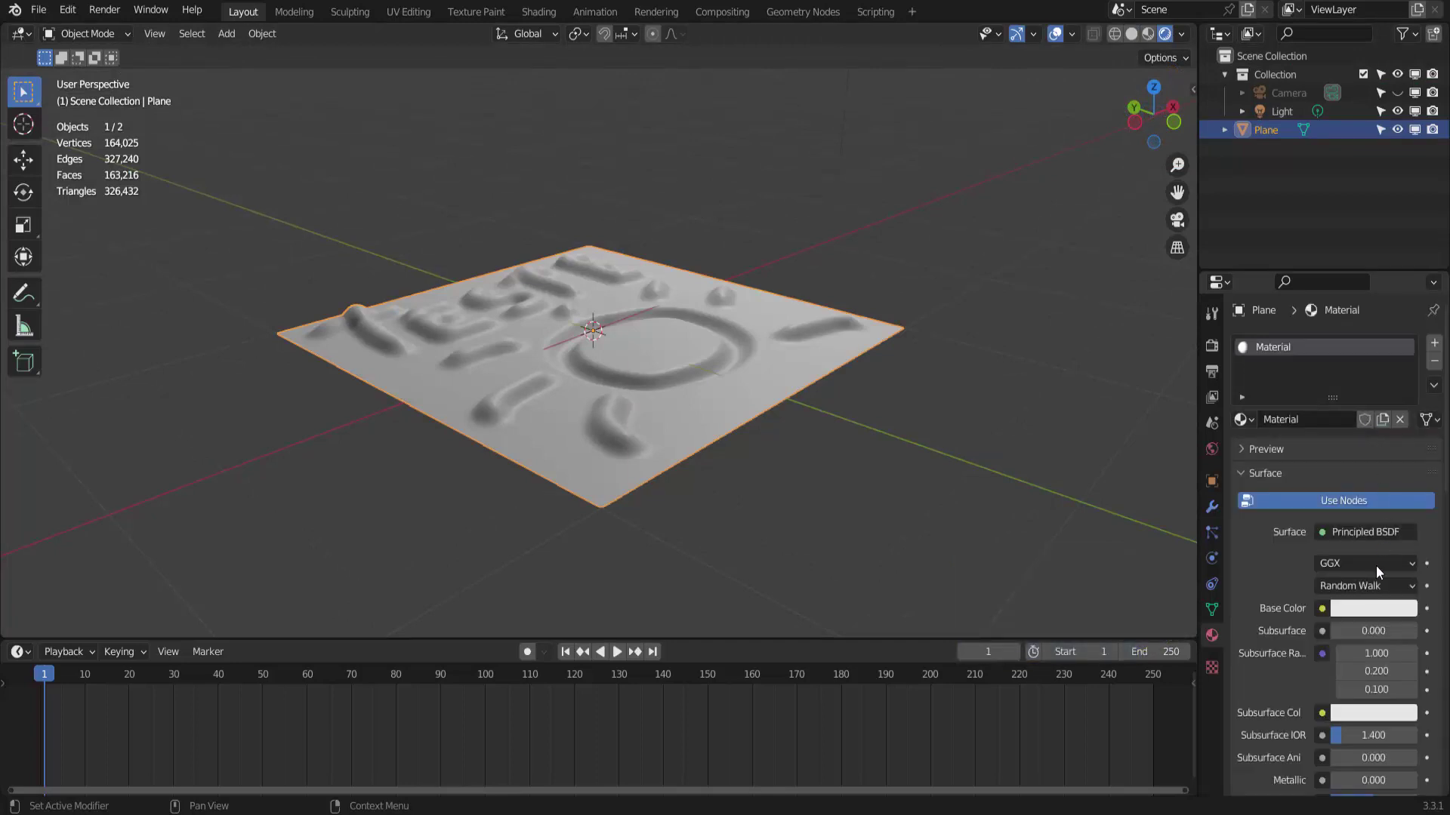
left_click(1366, 610)
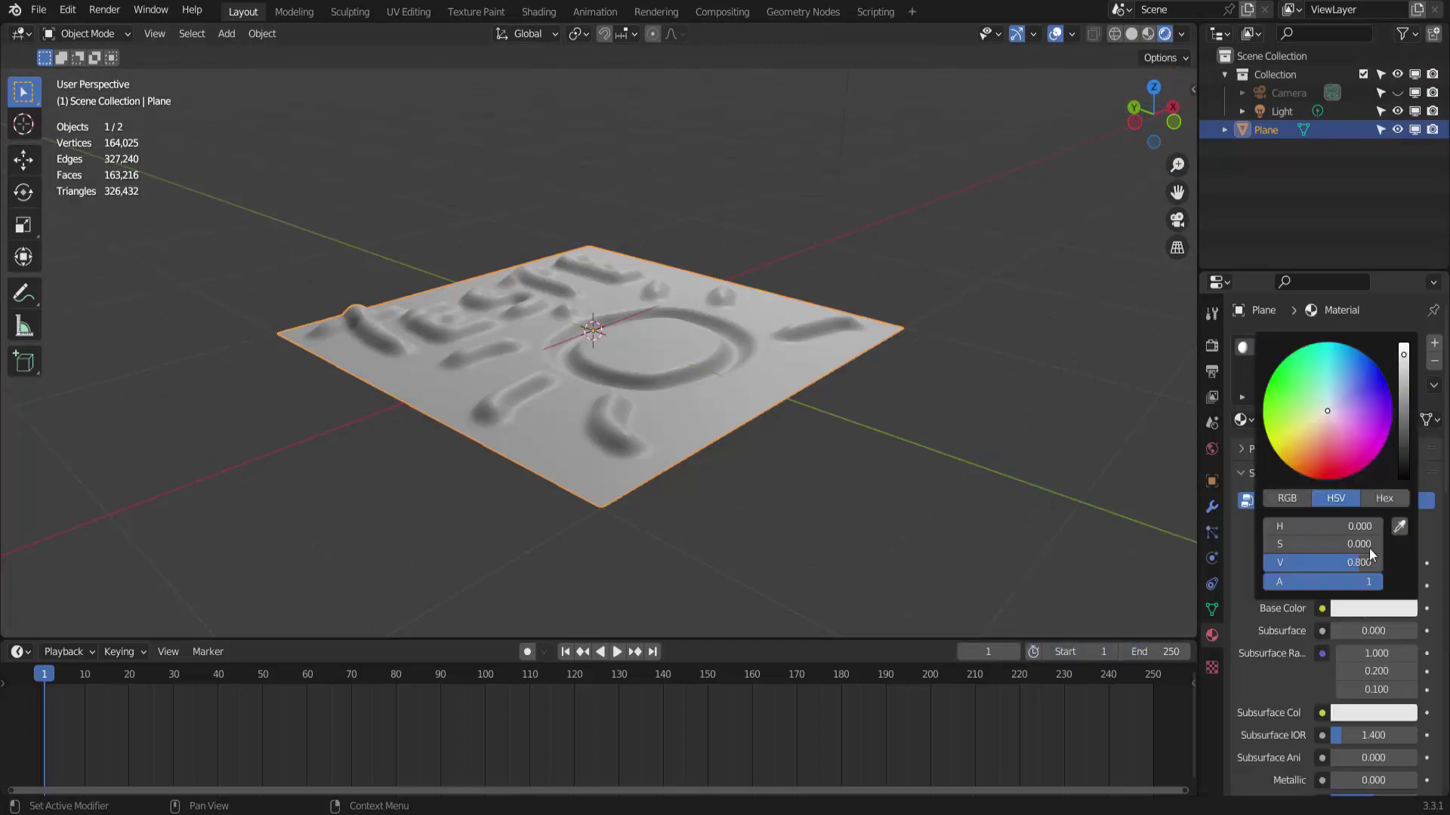
left_click(1359, 361)
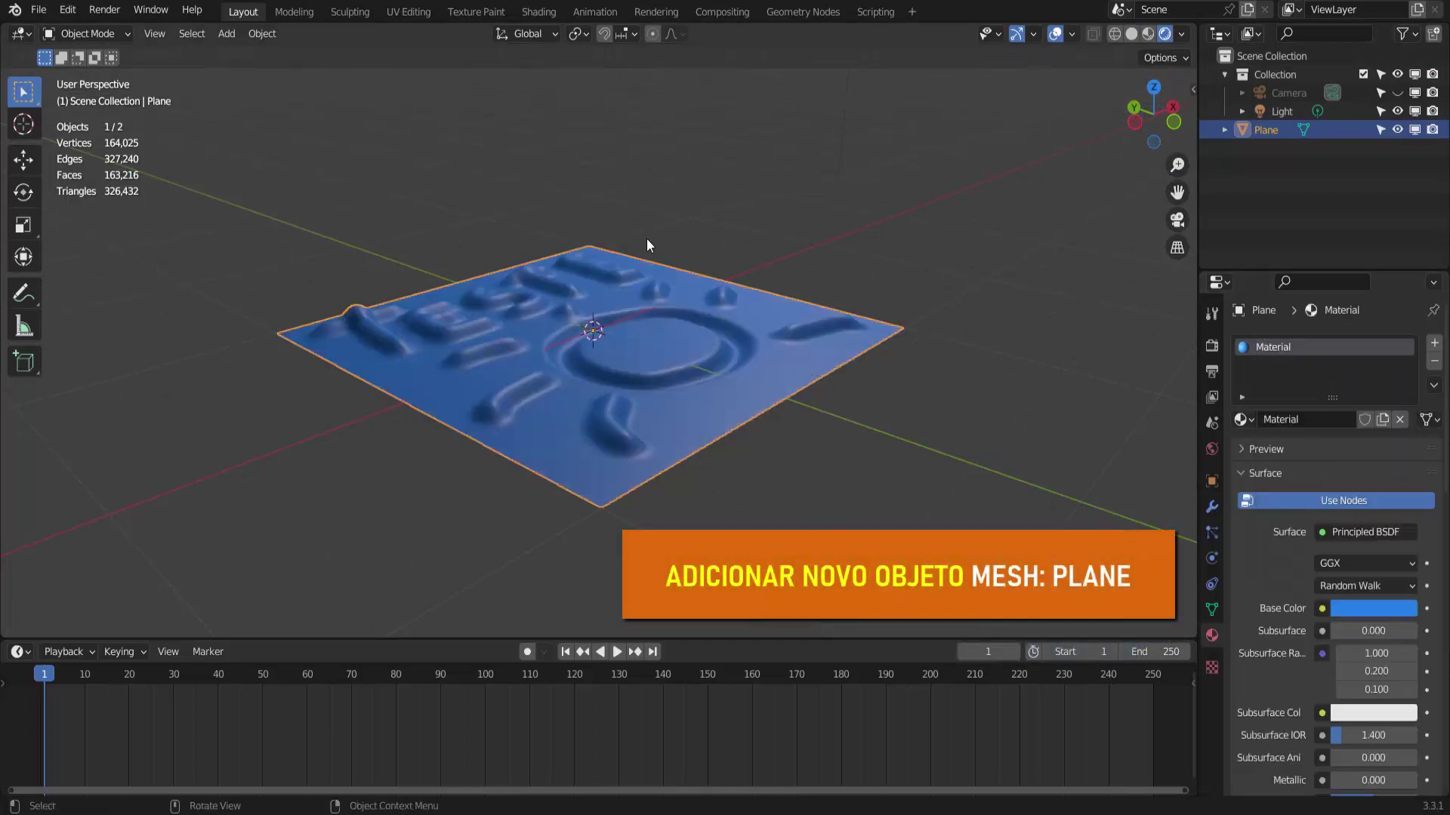
- Add a second plane mesh and move it up along Z to sit slightly above the sculpted plane
left_click(226, 34)
mouse_move(236, 54)
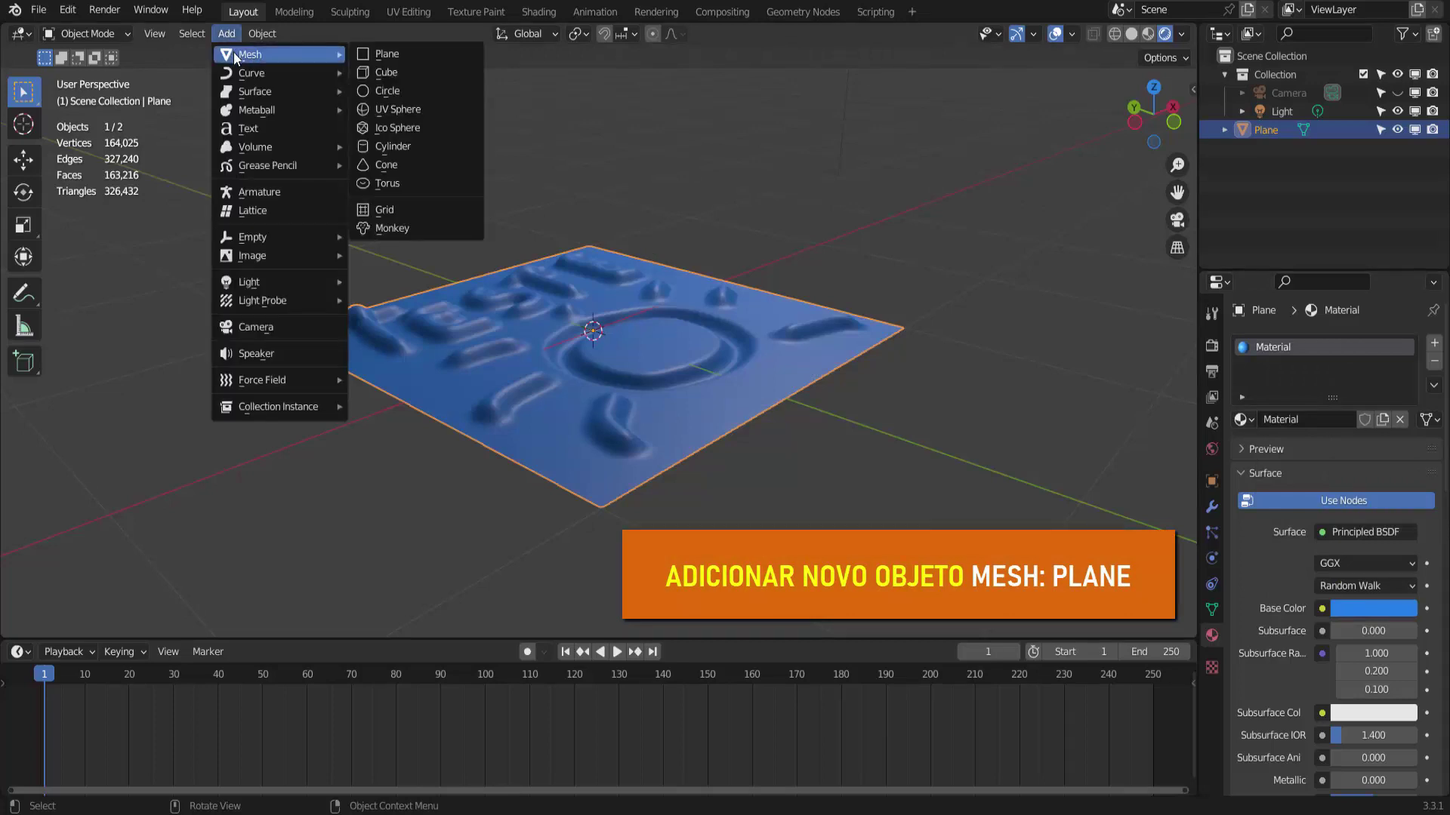
left_click(374, 55)
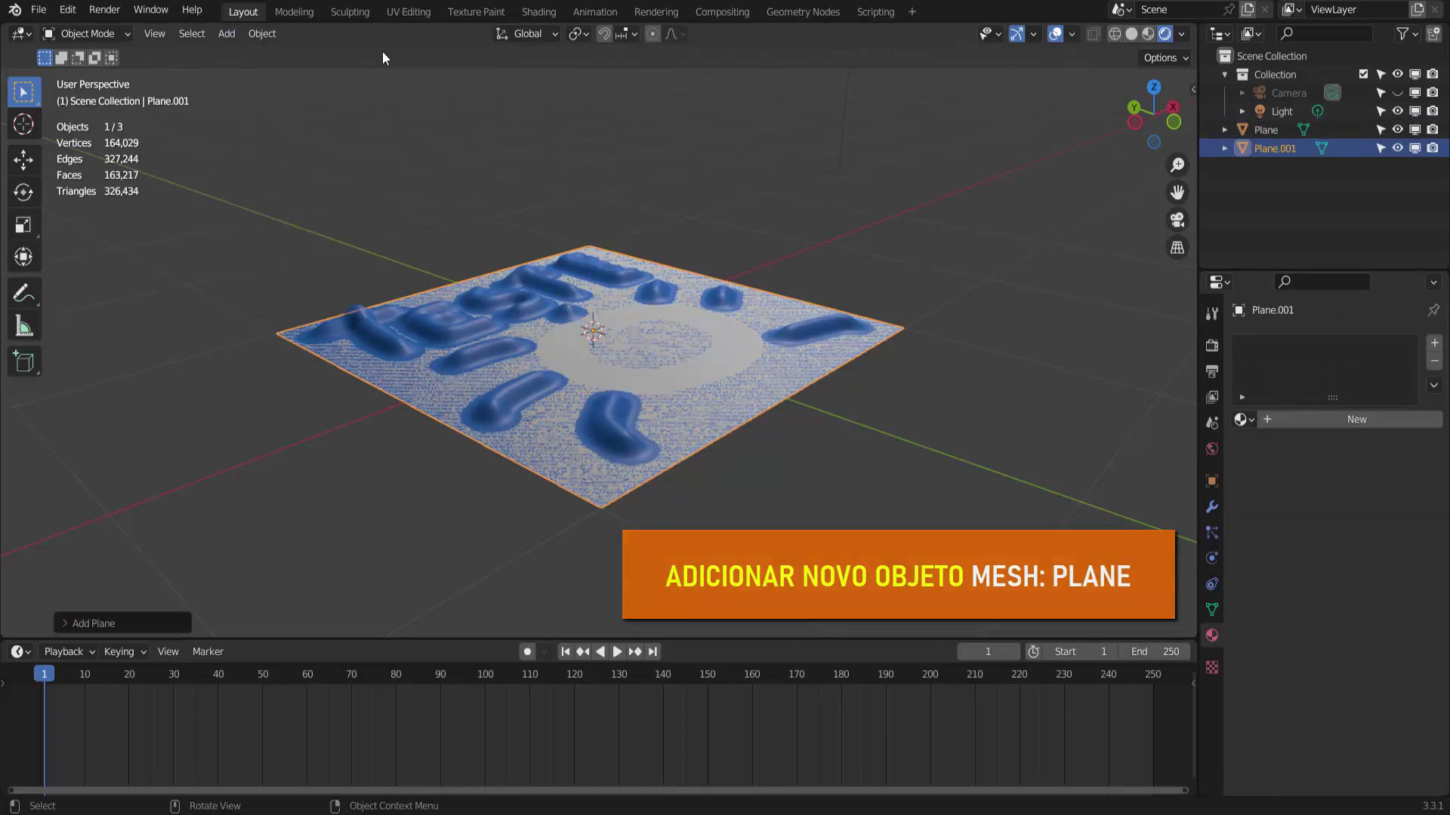
left_click(25, 161)
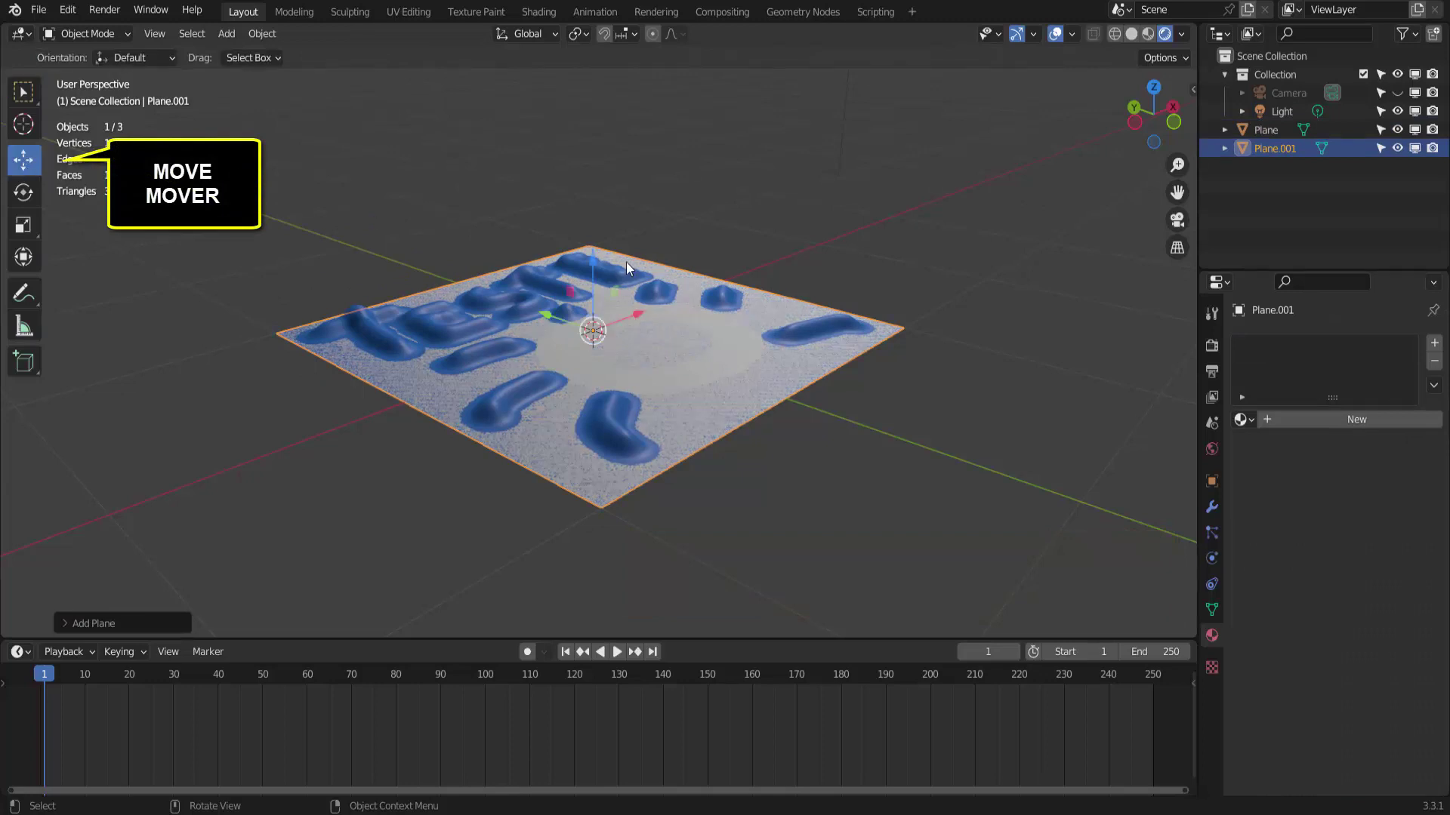
left_click_drag(591, 261, 593, 230)
- Give the upper plane a new material with a yellow base color of H 0.113, S 0.814, V 0.800
left_click(1375, 418)
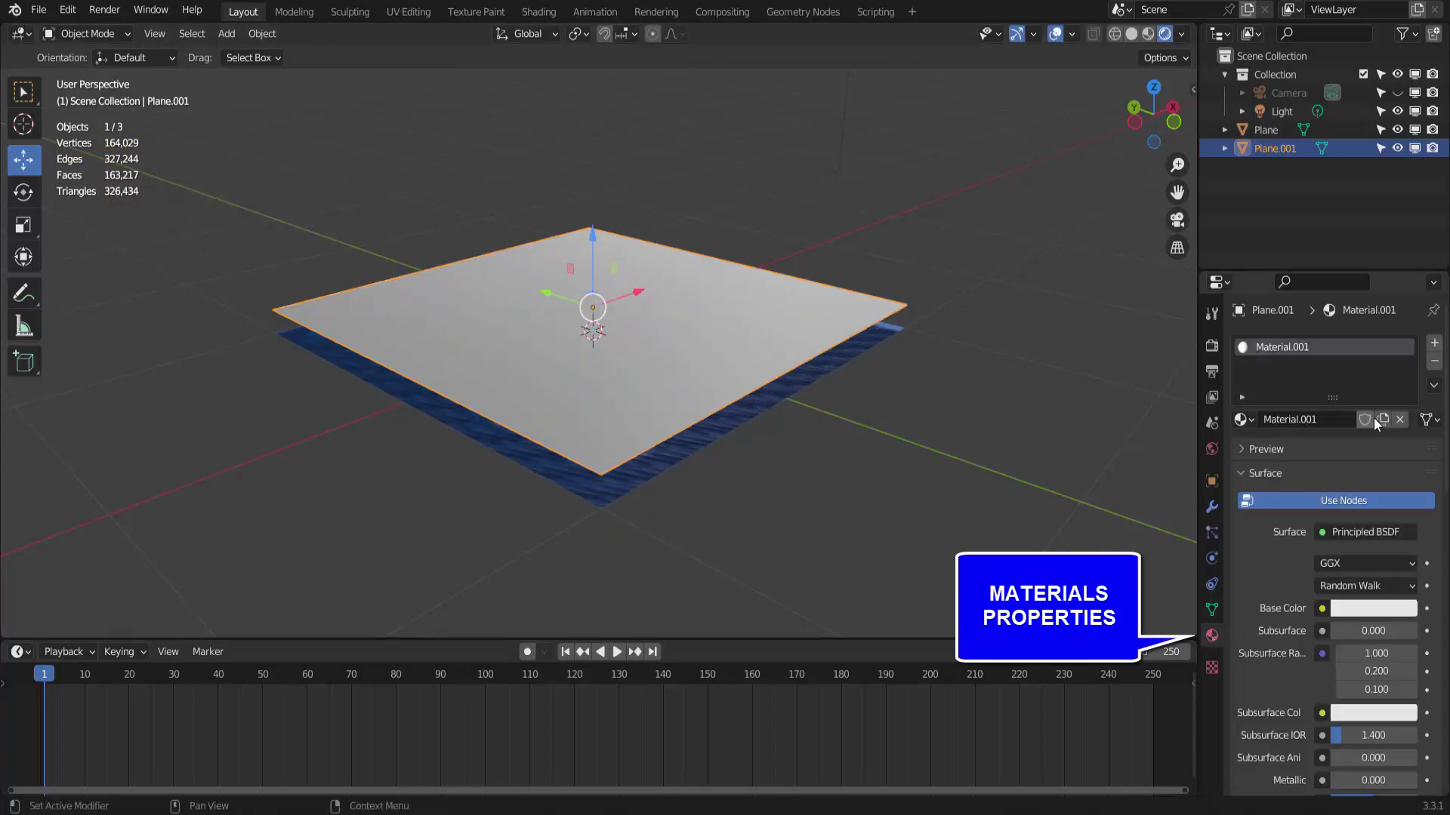
left_click(1359, 608)
left_click(1313, 439)
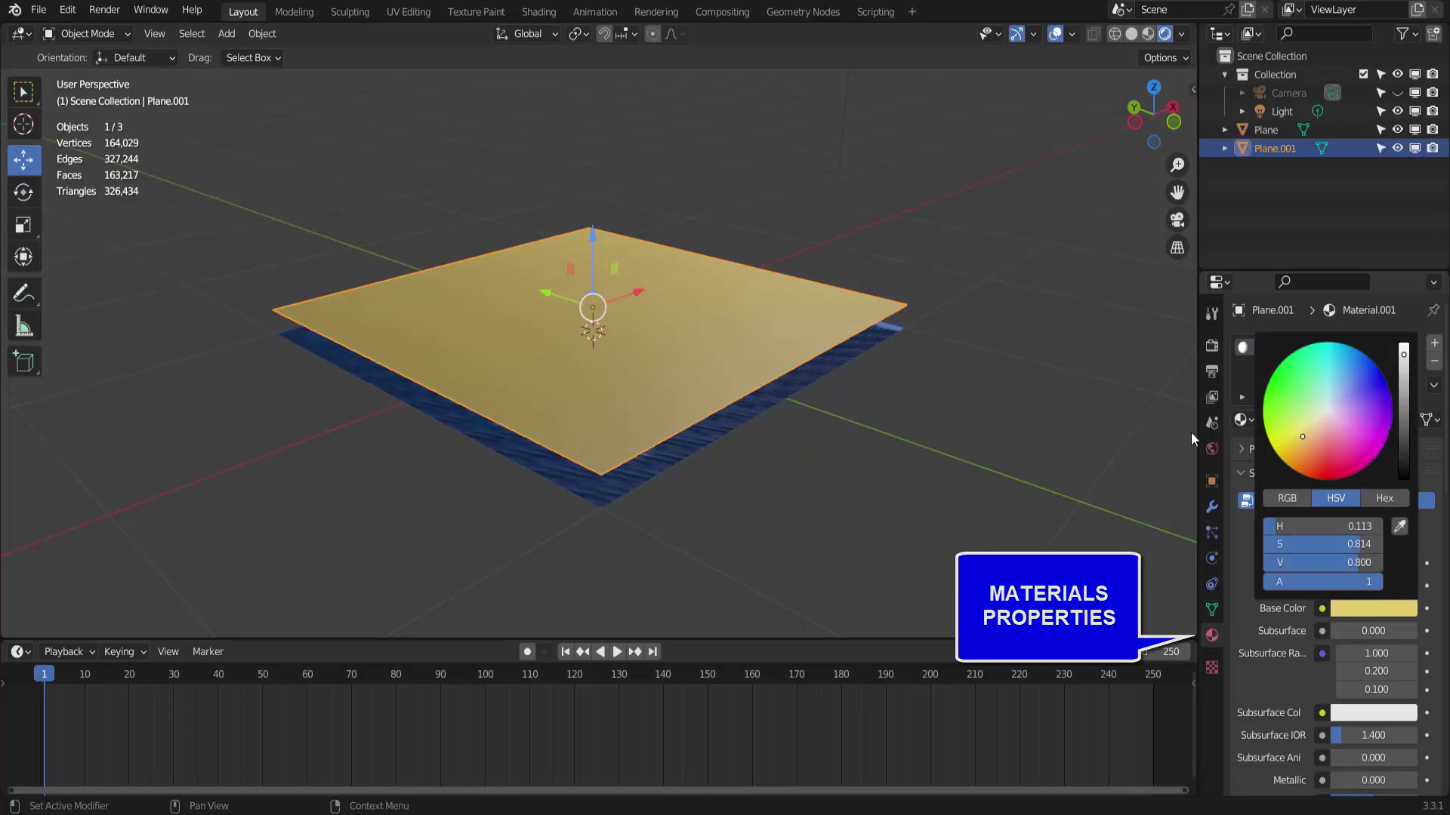
- Select the blue sculpted plane and open the Shading workspace with both planes in close view
left_click(845, 354)
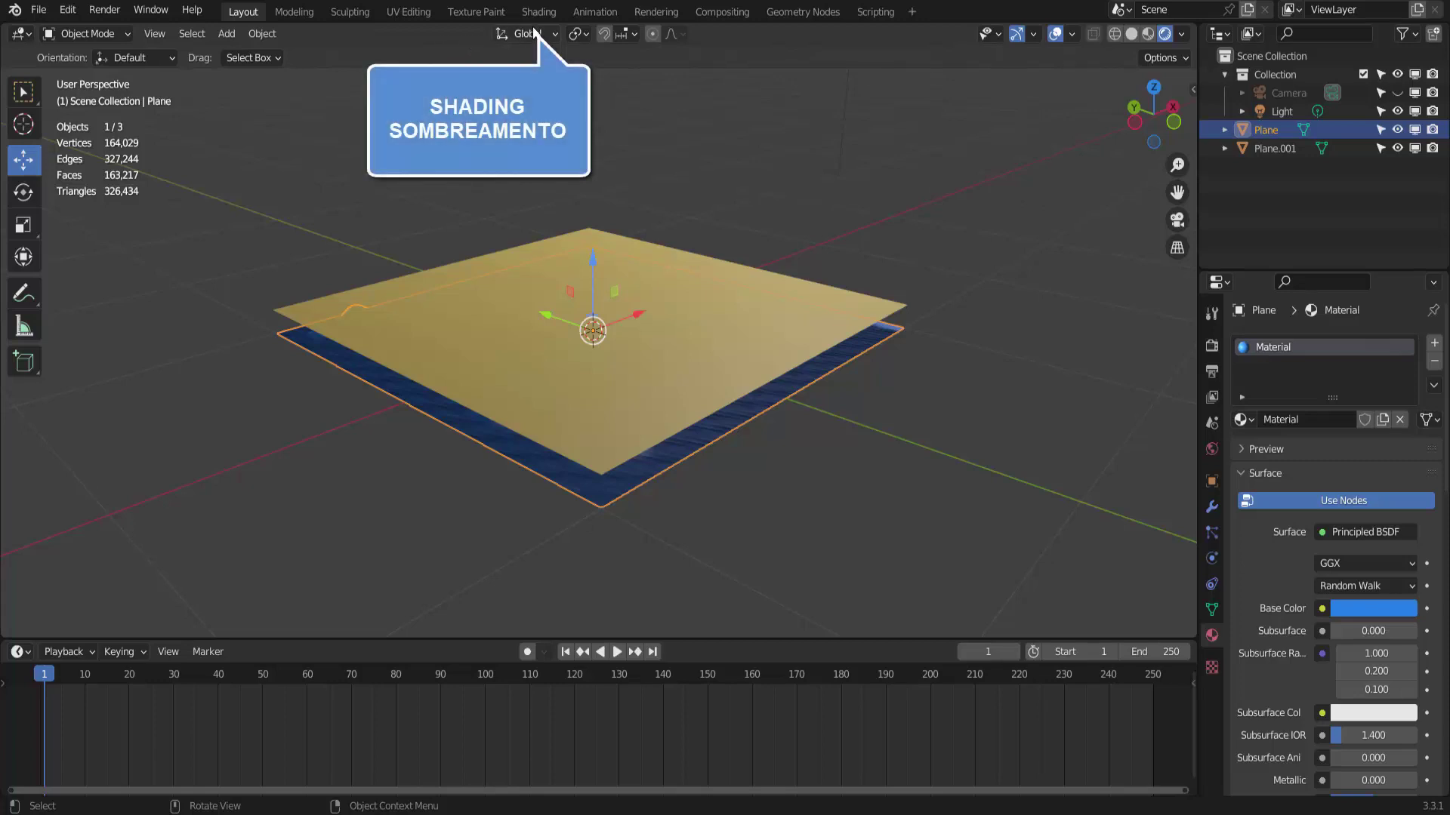
left_click(537, 12)
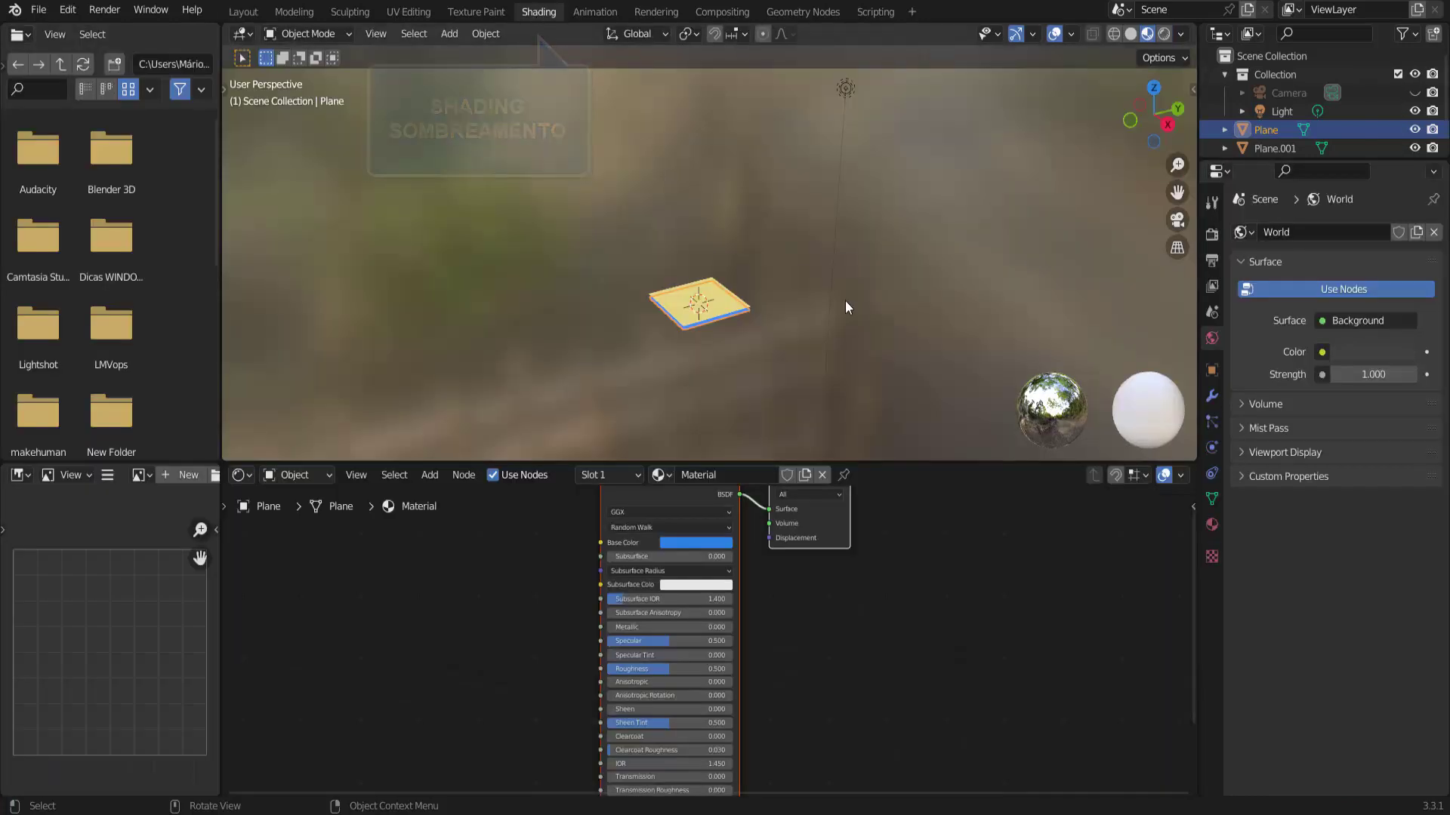
scroll(850, 302, "up", 6)
scroll(850, 302, "up", 1)
left_click_drag(1177, 193, 1193, 2)
middle_click_drag(945, 323, 935, 301)
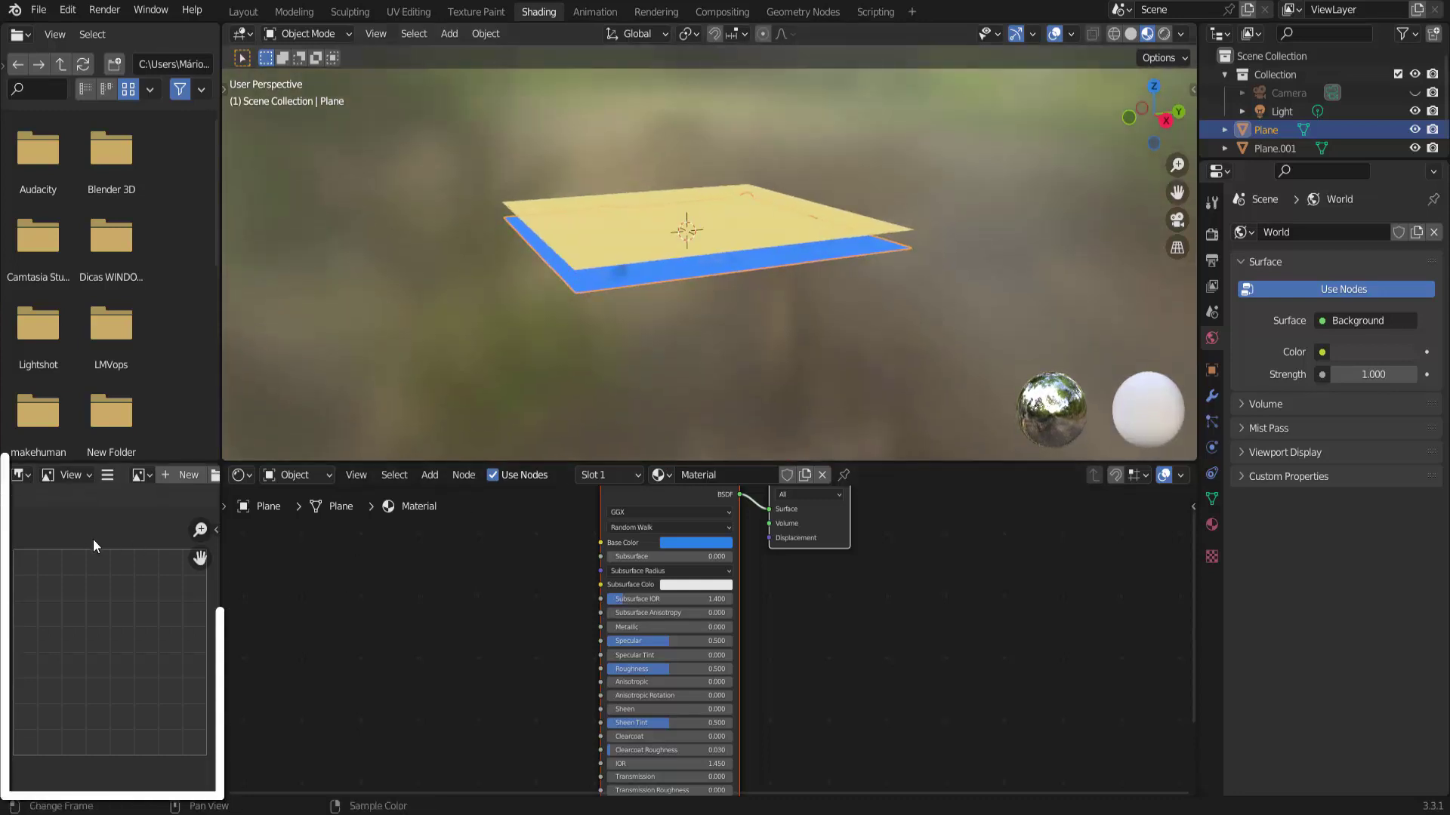
scroll(93, 540, "down", 2)
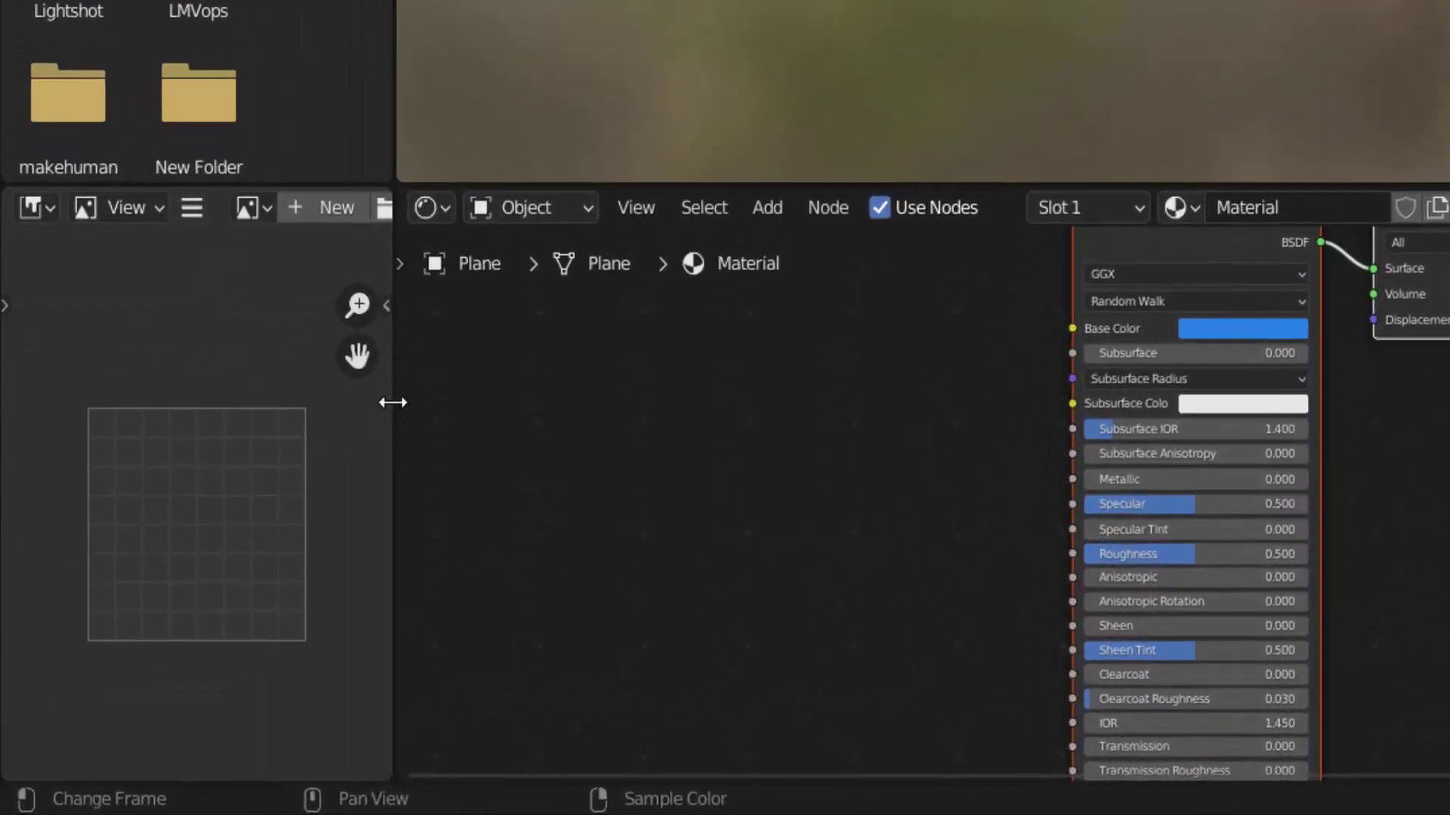
- Widen the image editor and create a blank black 1024 × 1024 px image named "mapa normal" in it
left_click_drag(221, 584, 228, 584)
left_click_drag(464, 348, 604, 340)
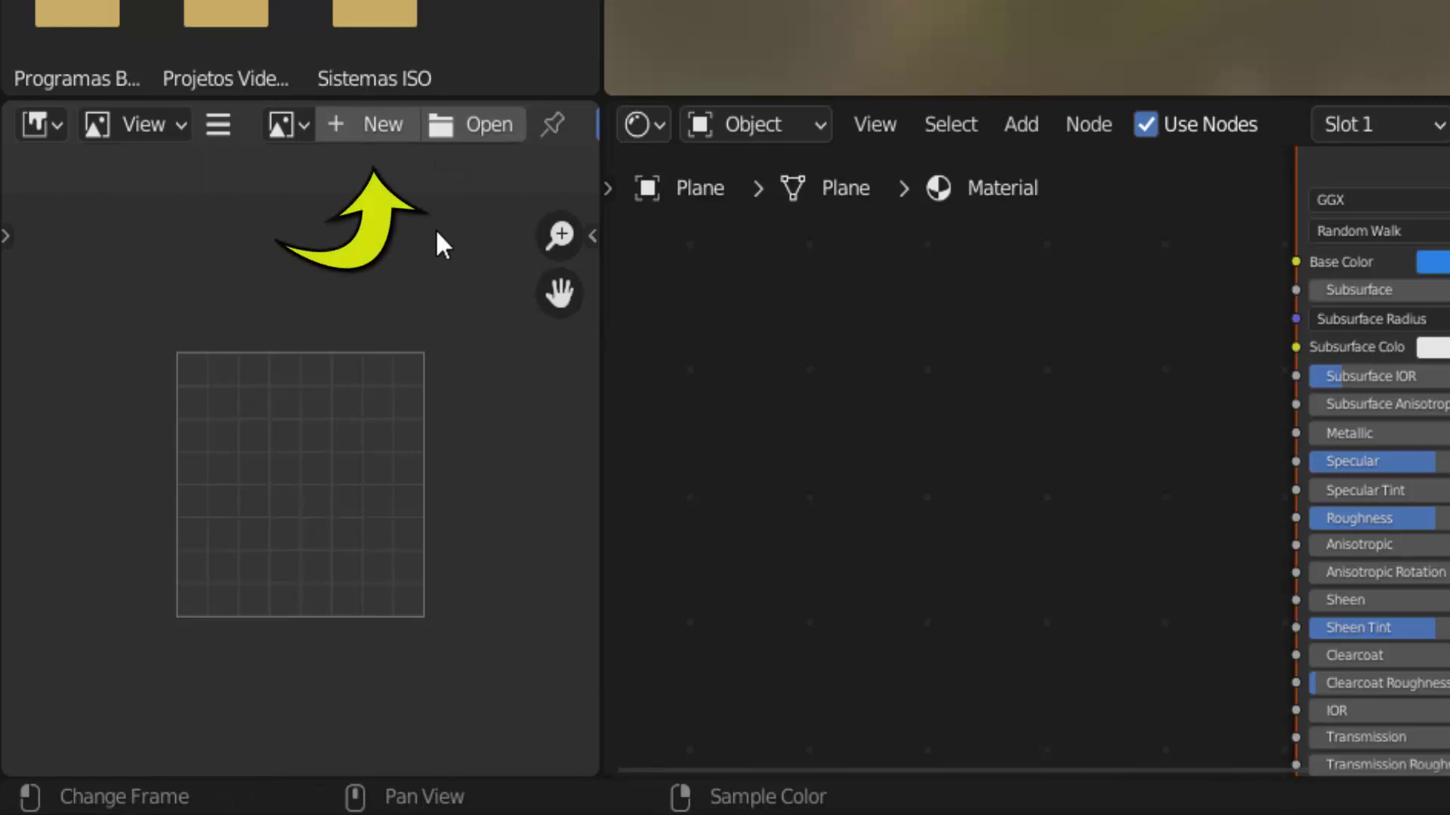
left_click(364, 125)
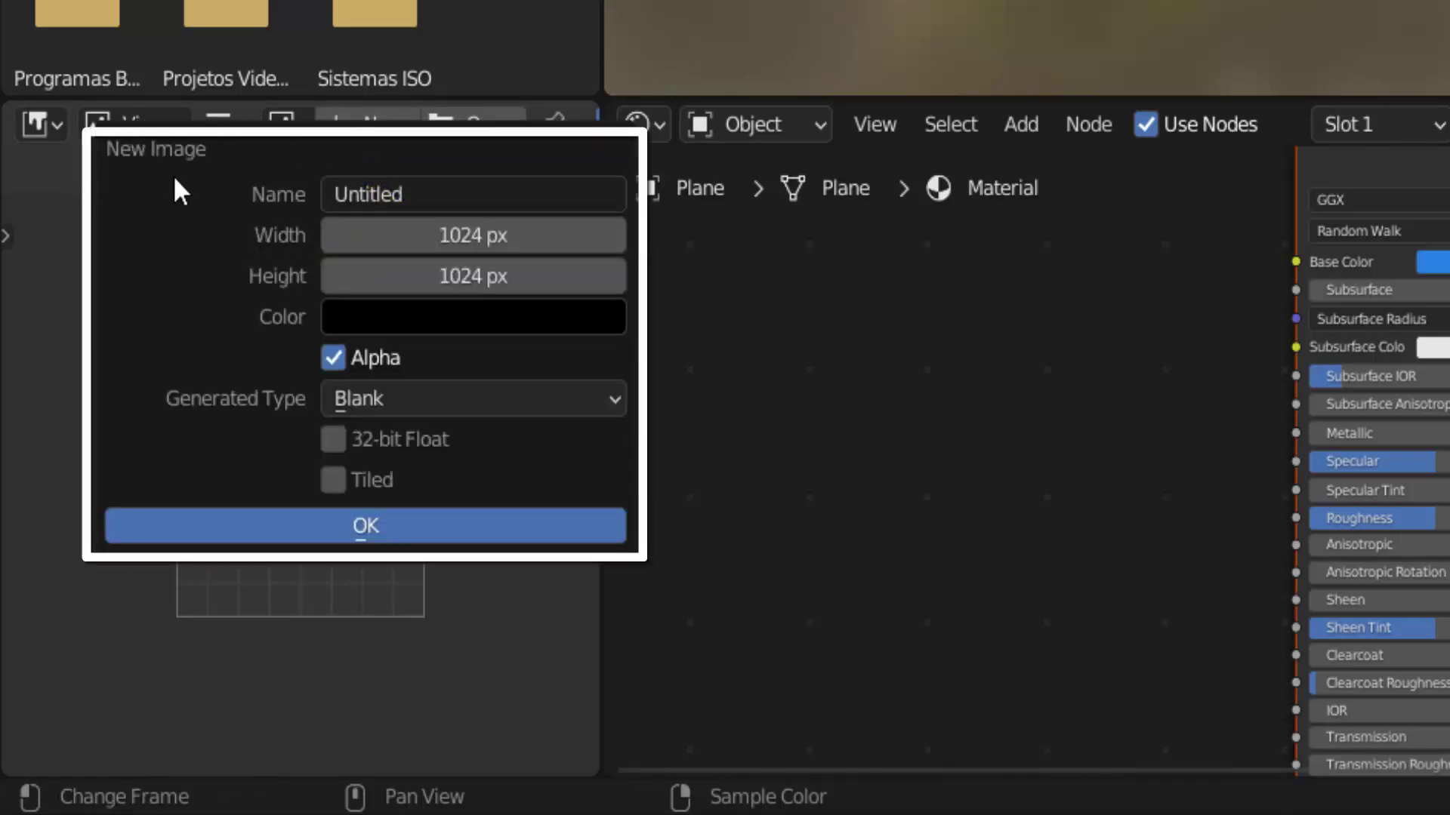
left_click(362, 190)
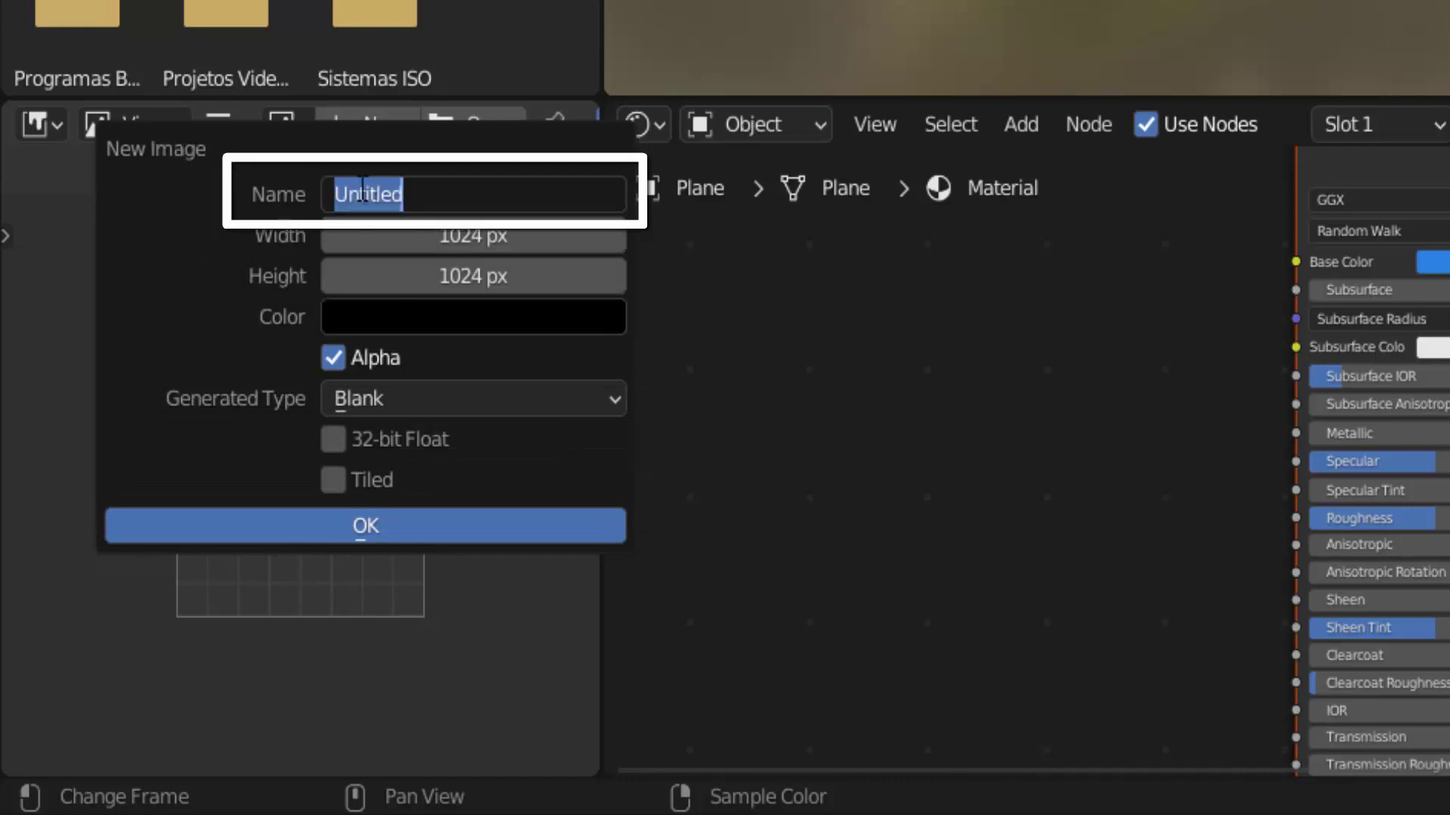
type("mapa n")
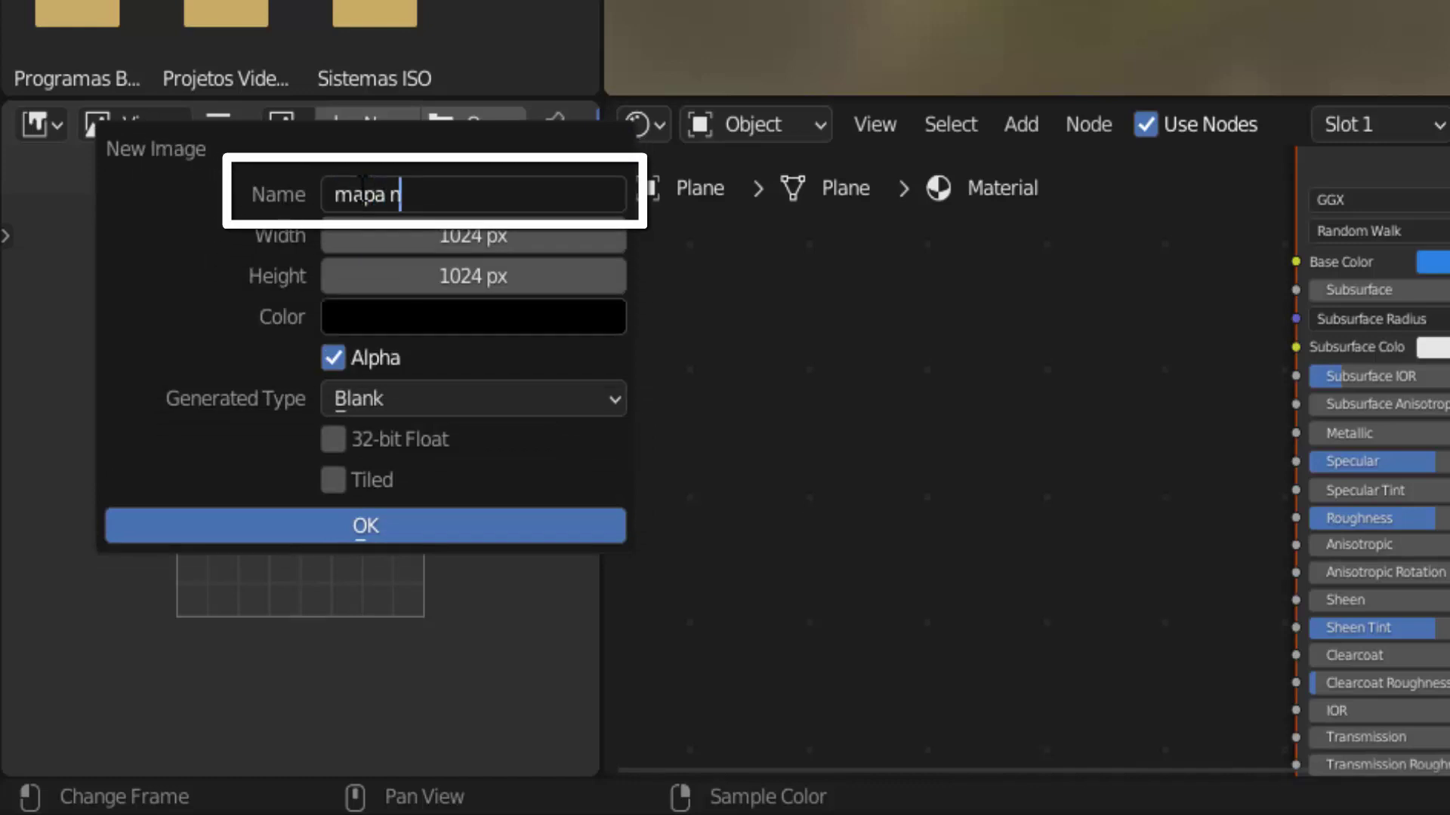
type("ormal")
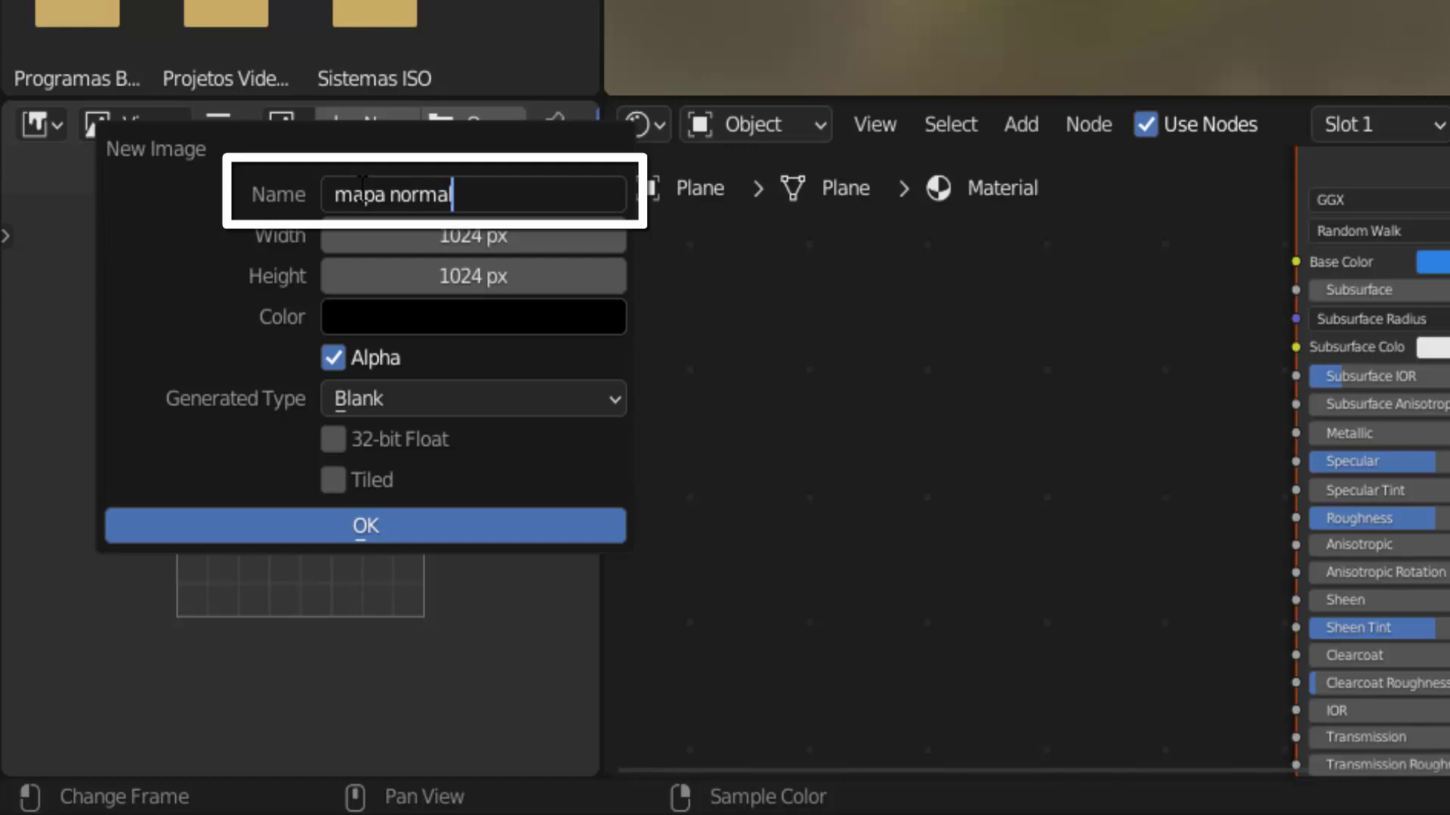
left_click(239, 240)
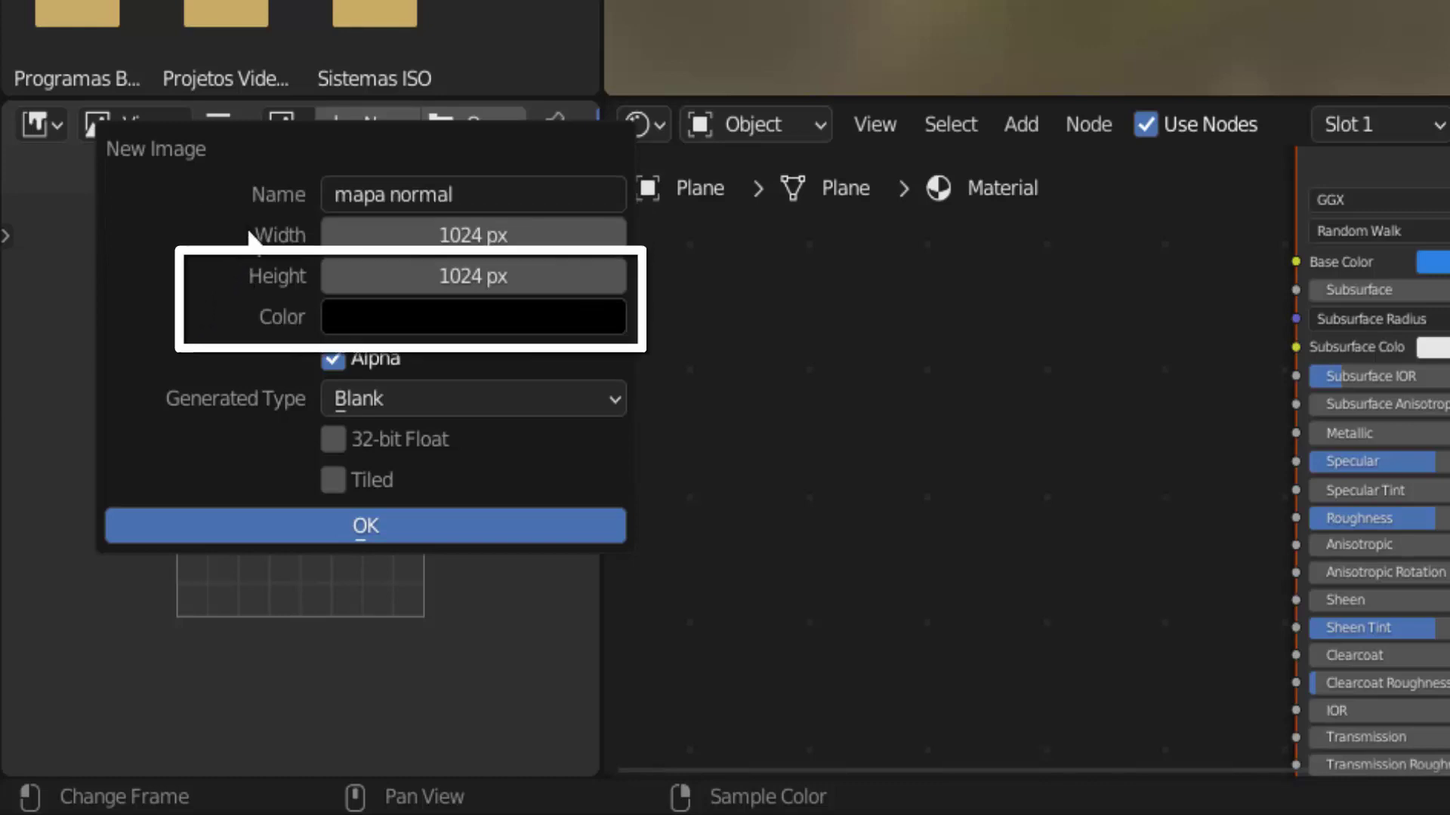
left_click(367, 520)
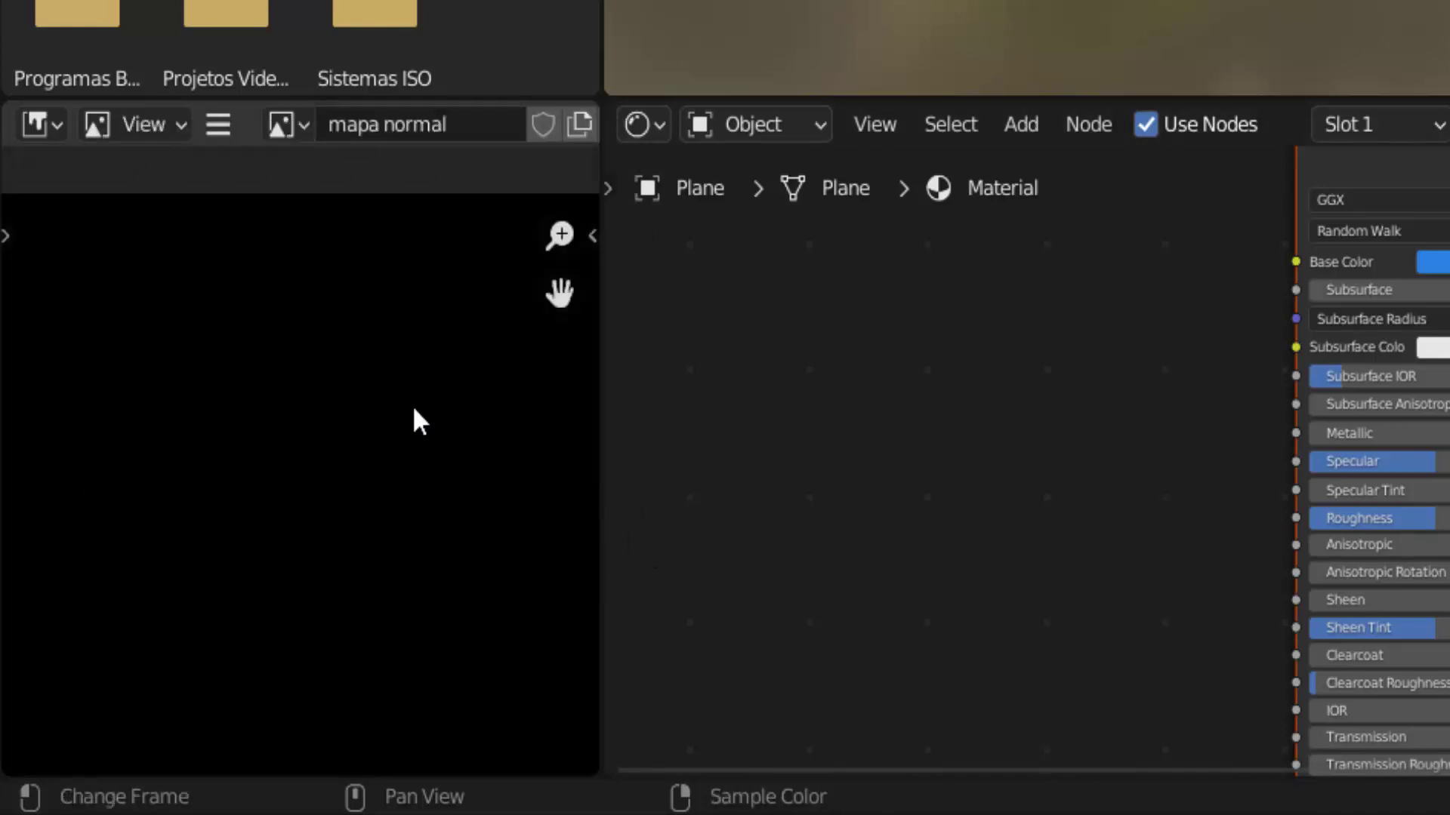
scroll(279, 438, "down", 4)
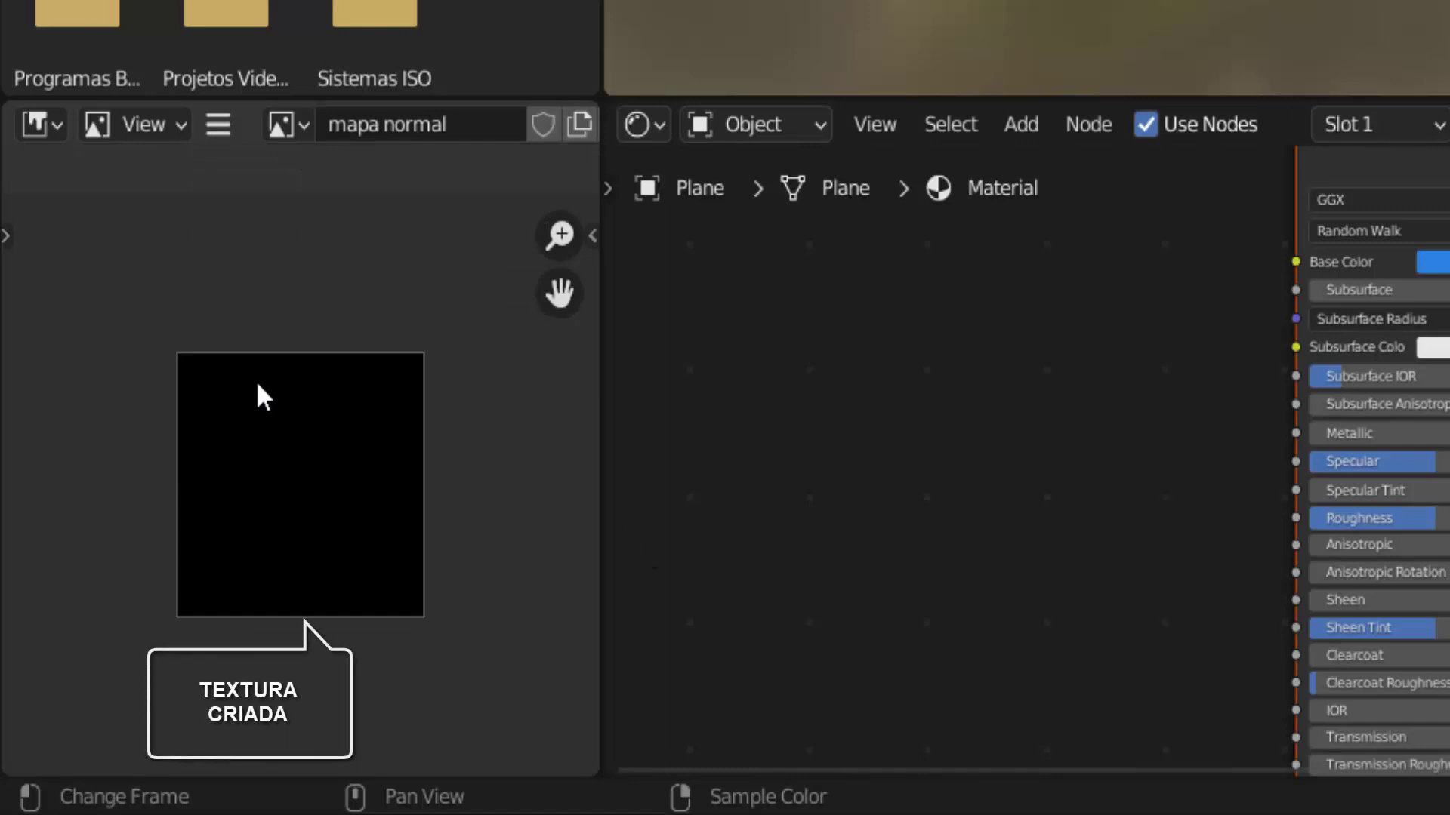
left_click(305, 127)
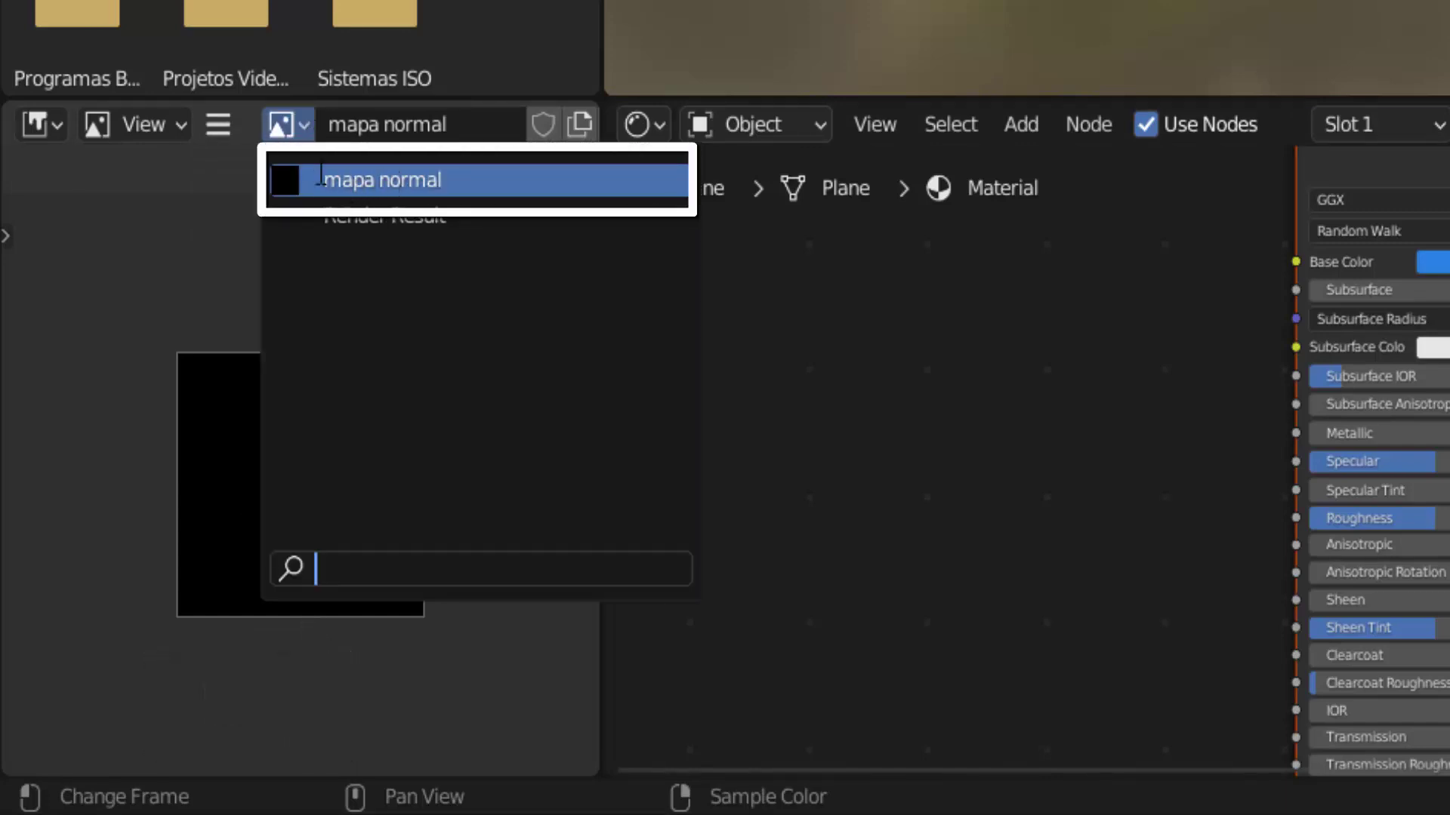
left_click(304, 125)
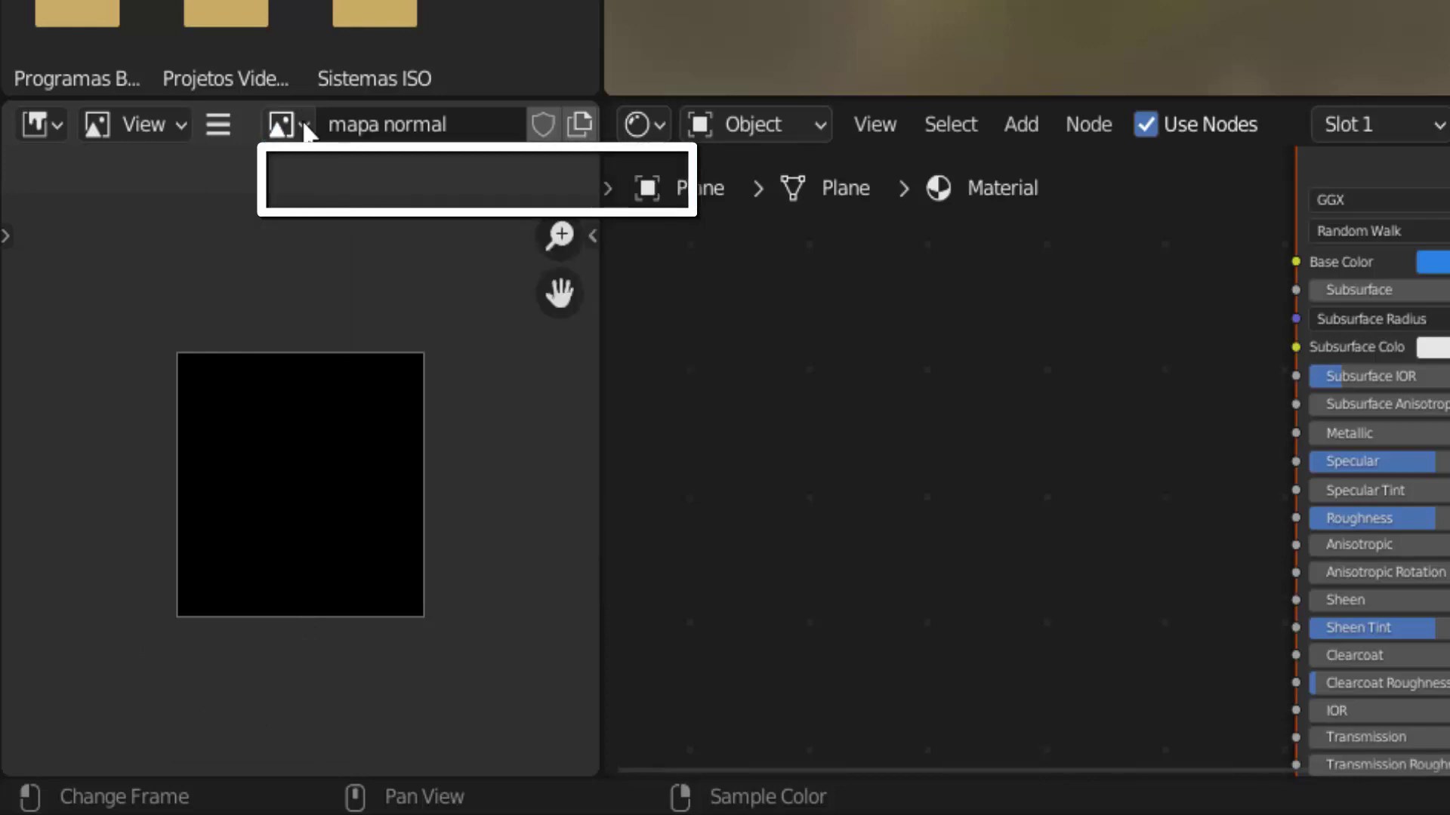
left_click(303, 124)
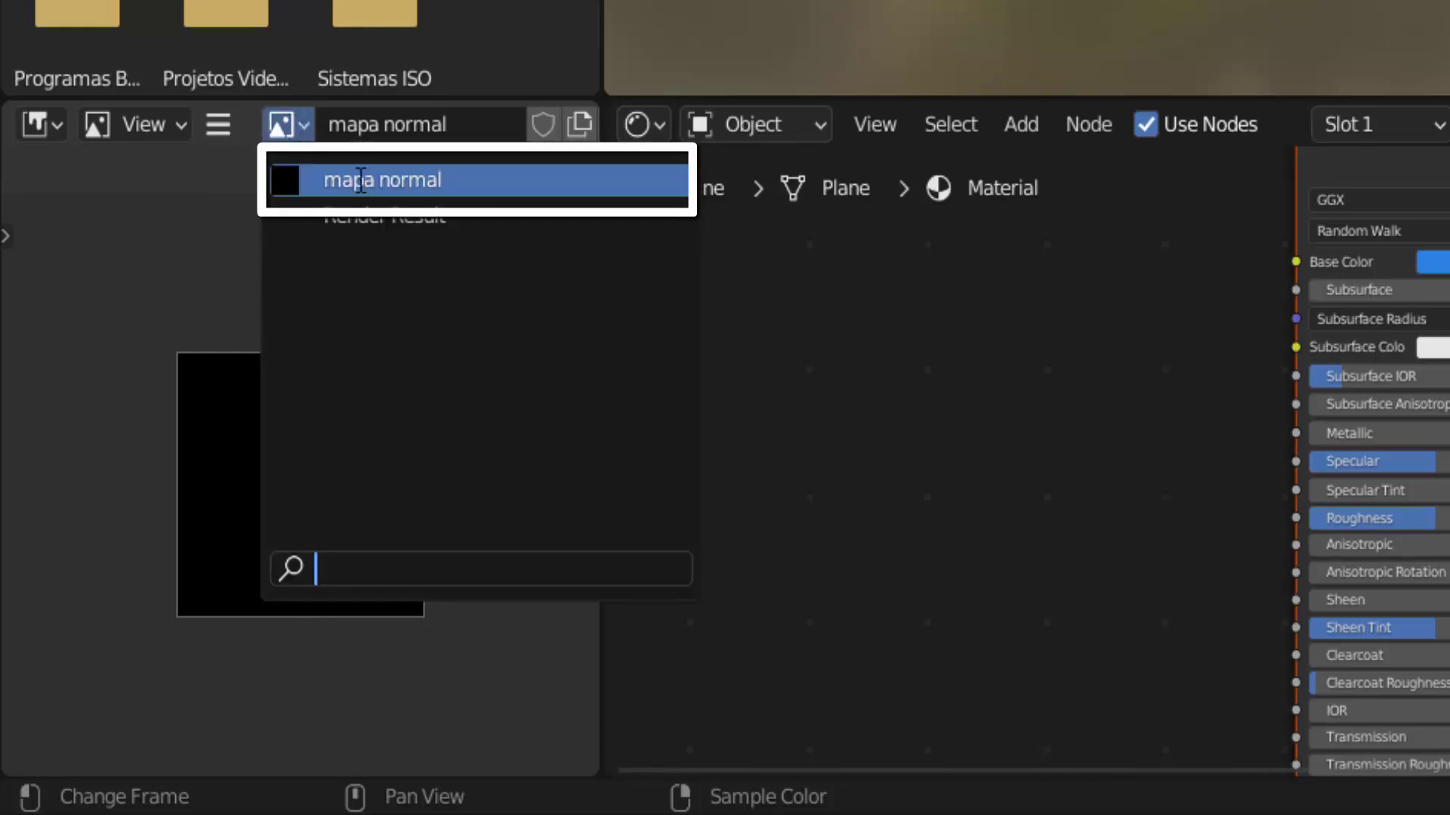
left_click(208, 217)
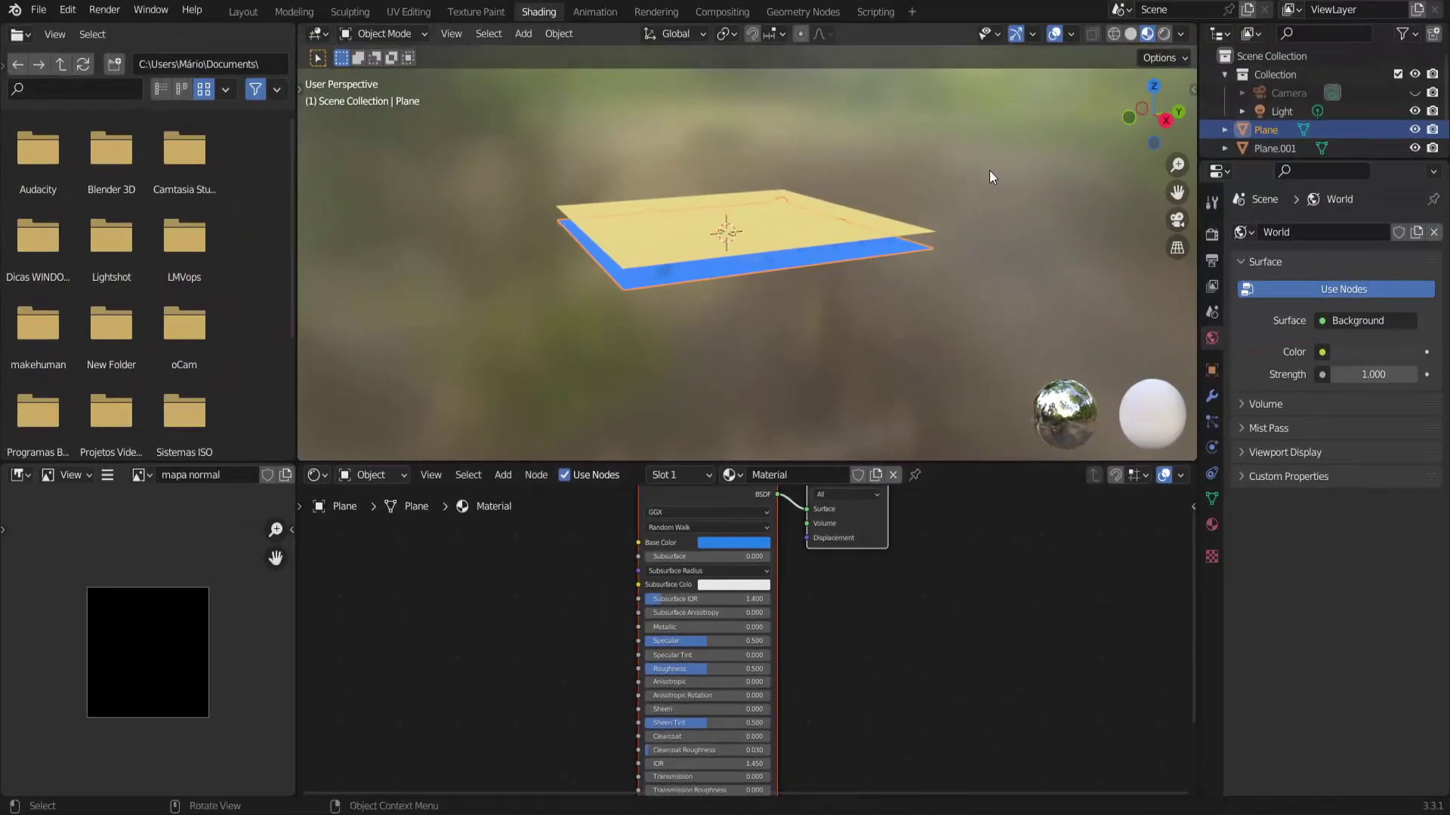
- Select the upper yellow plane and add an Image Texture node beside its material's Principled BSDF
left_click(842, 210)
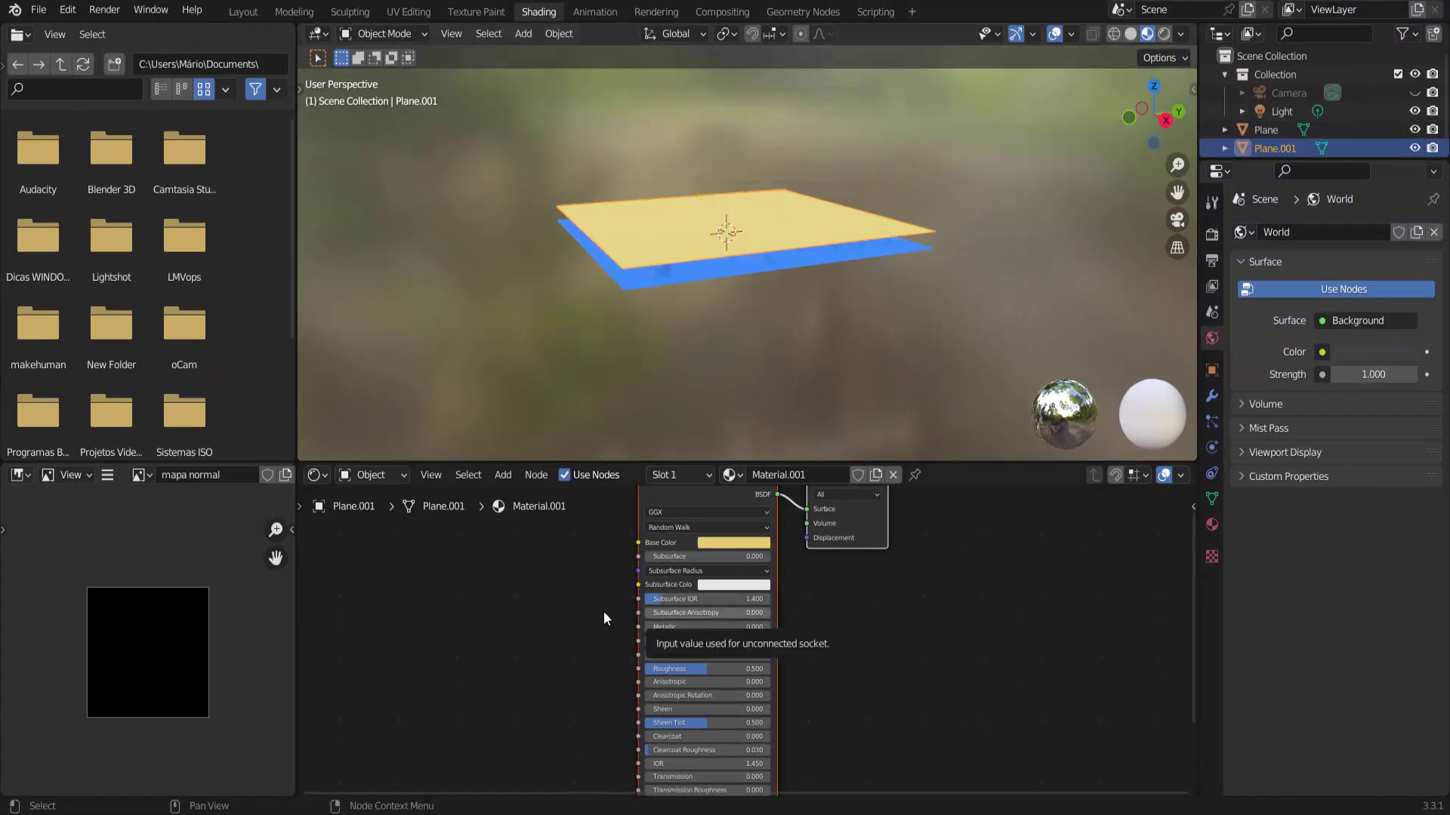
left_click(504, 476)
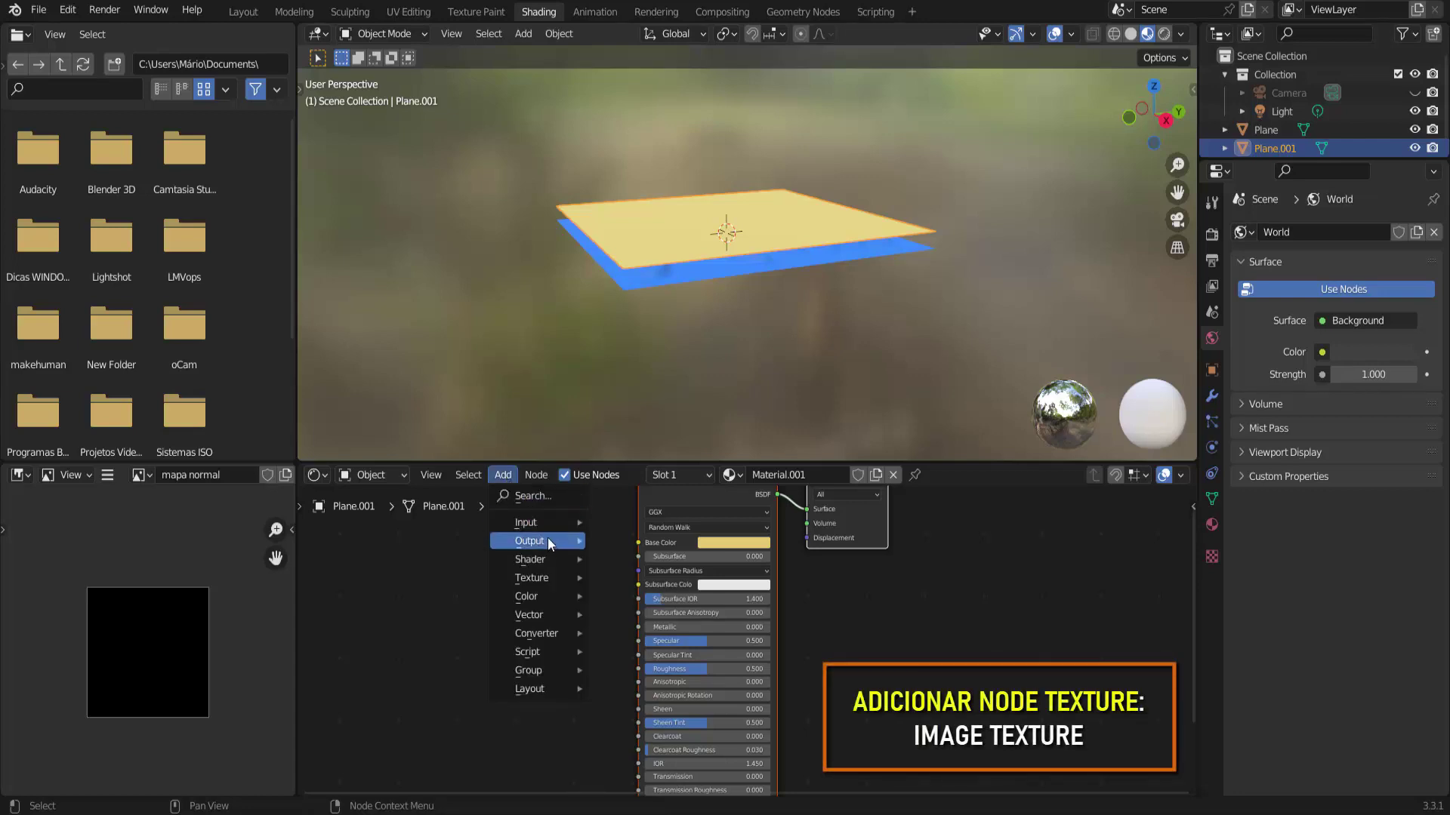
mouse_move(546, 576)
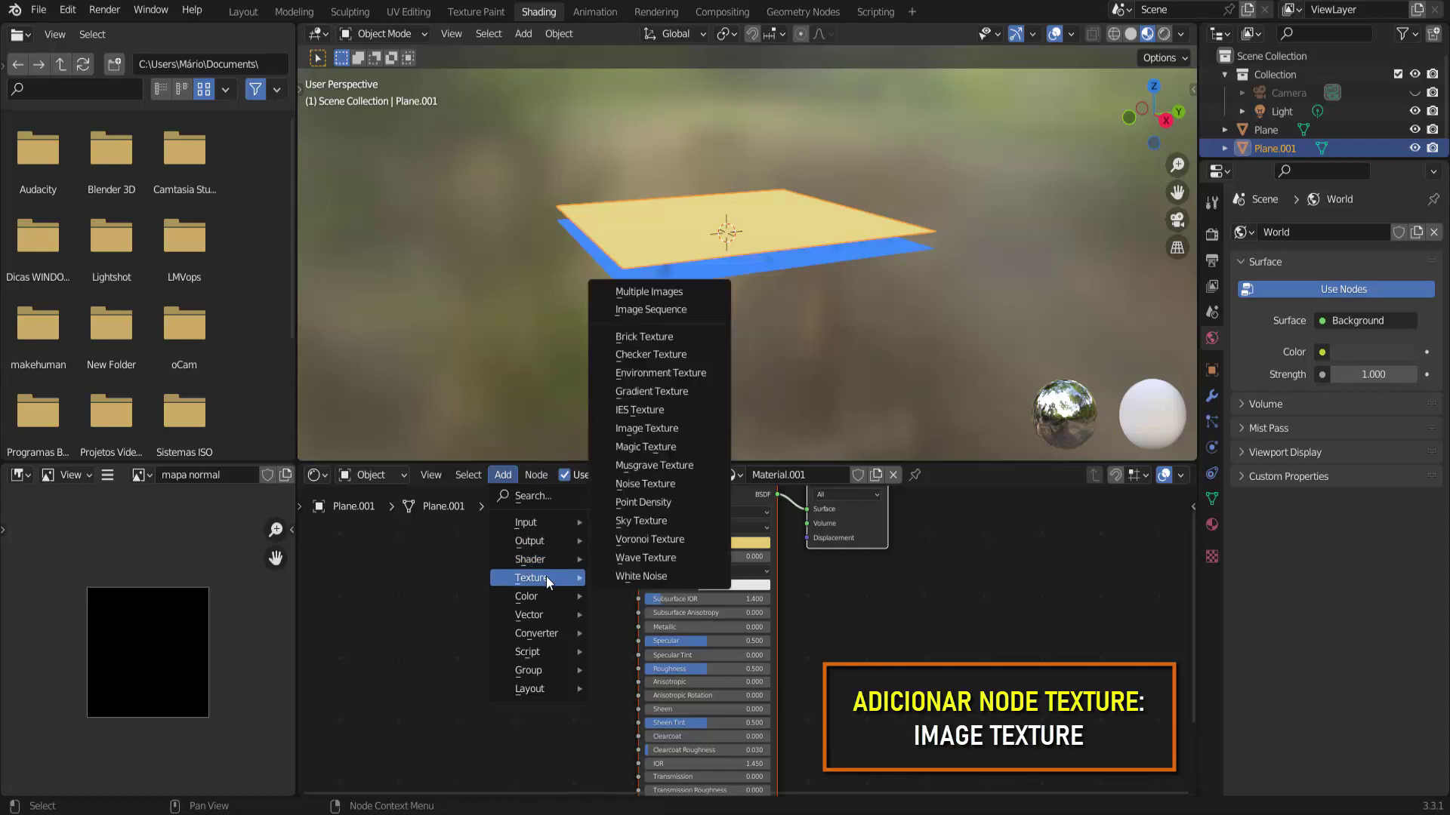
left_click(646, 428)
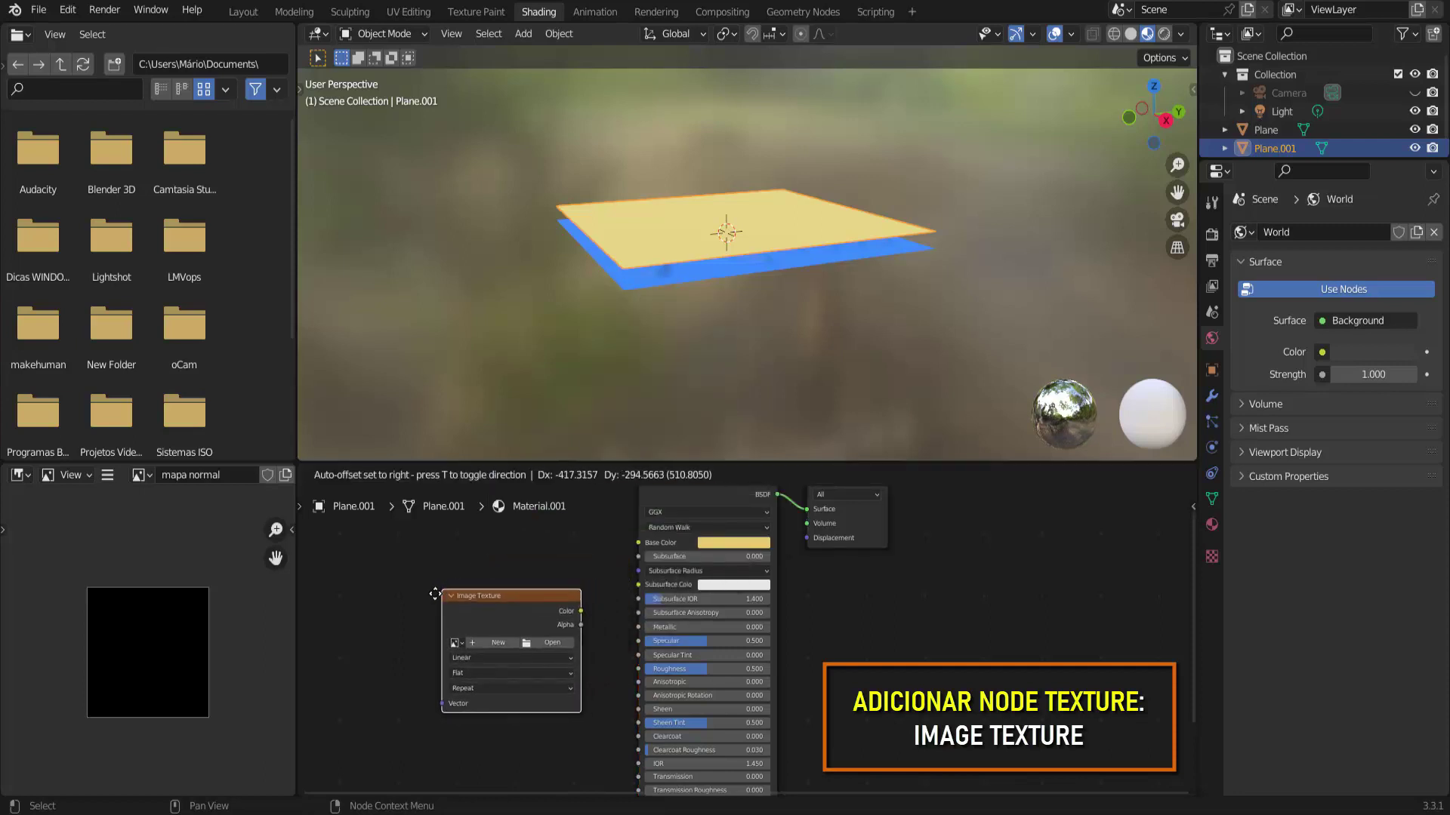
left_click(426, 585)
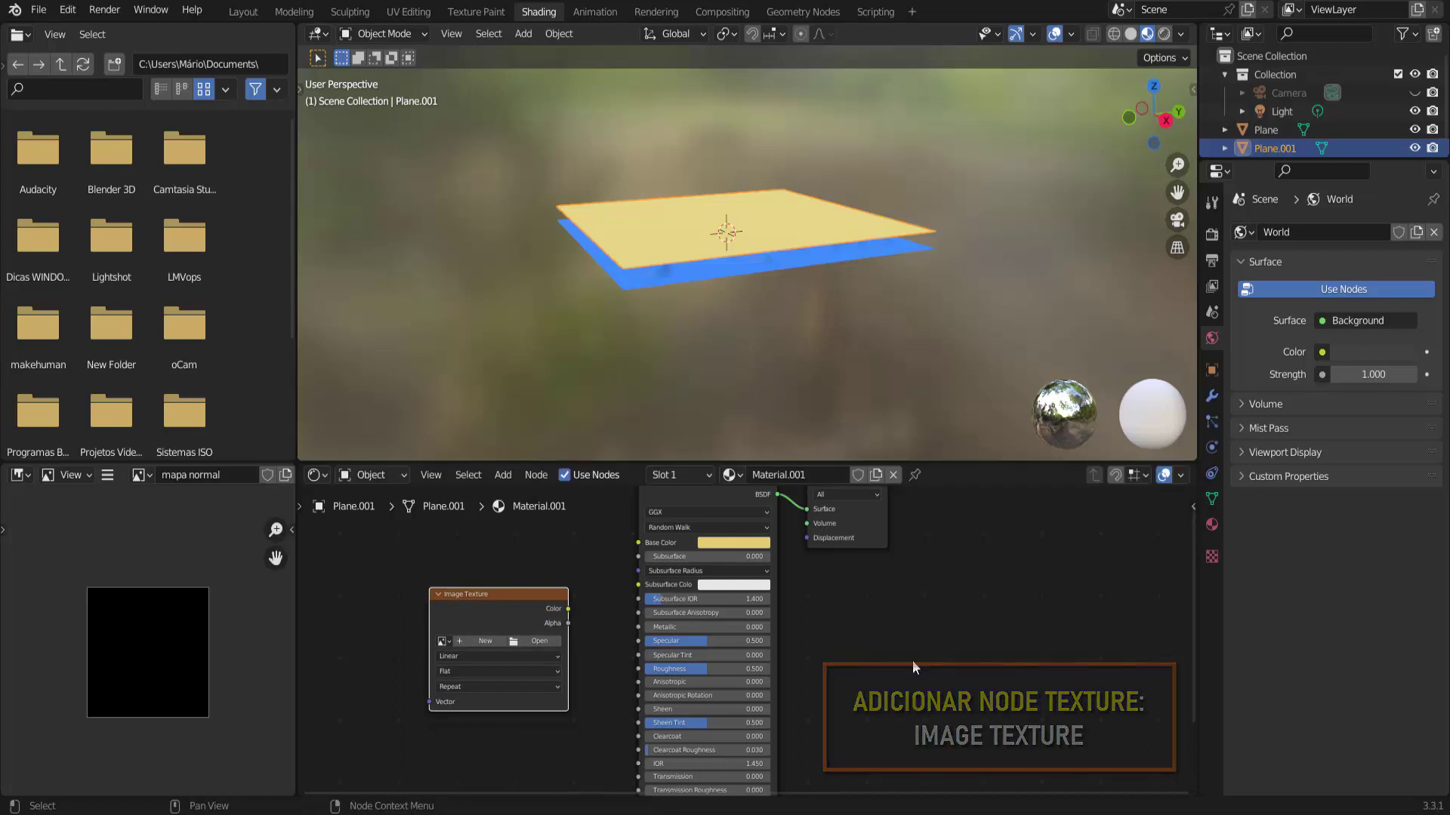
- Assign the existing "mapa normal" image to the Image Texture node, keeping the sRGB color space
scroll(910, 661, "up", 4)
scroll(911, 661, "up", 1)
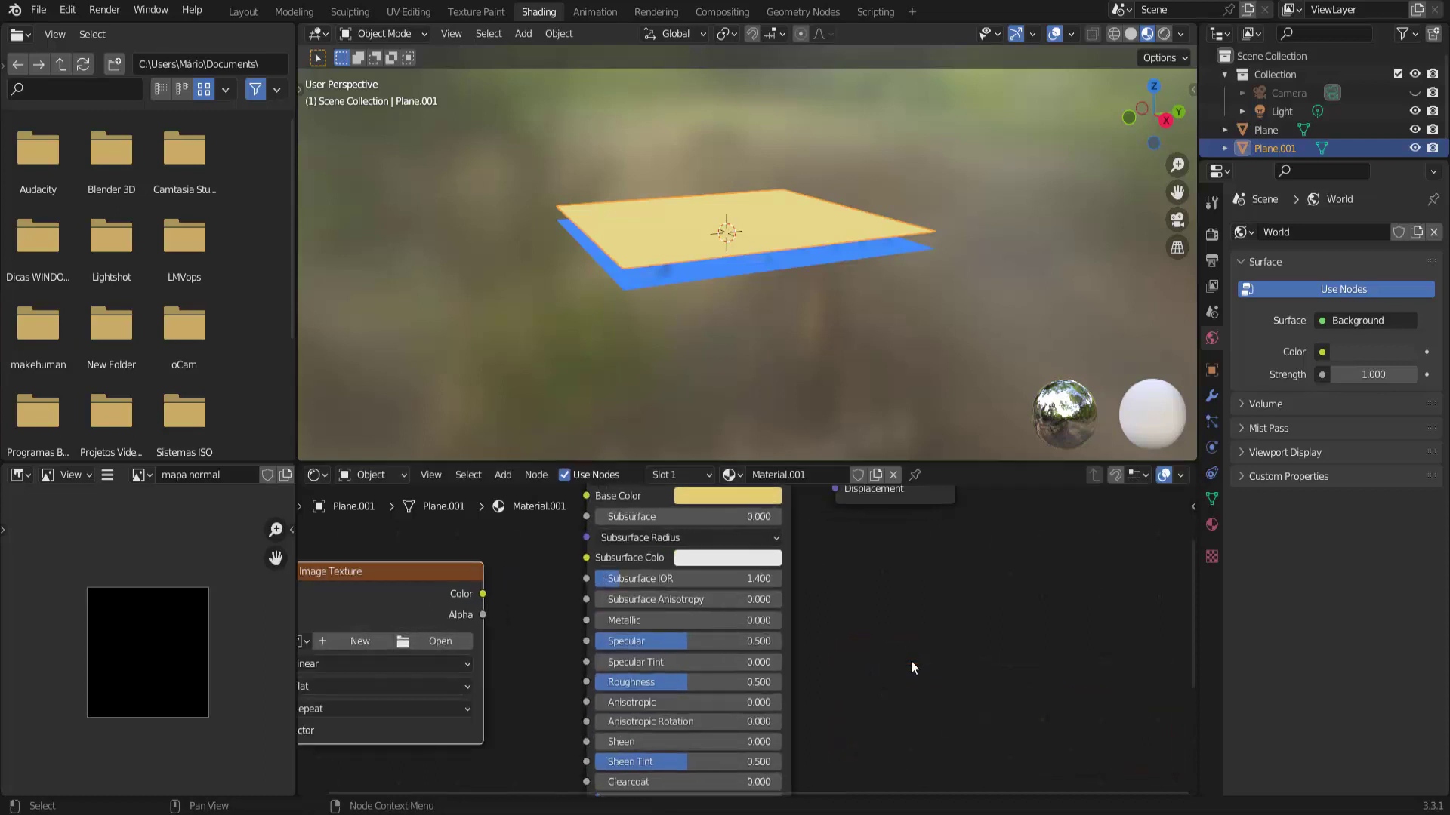
middle_click_drag(911, 662, 1116, 658)
scroll(1116, 659, "up", 2)
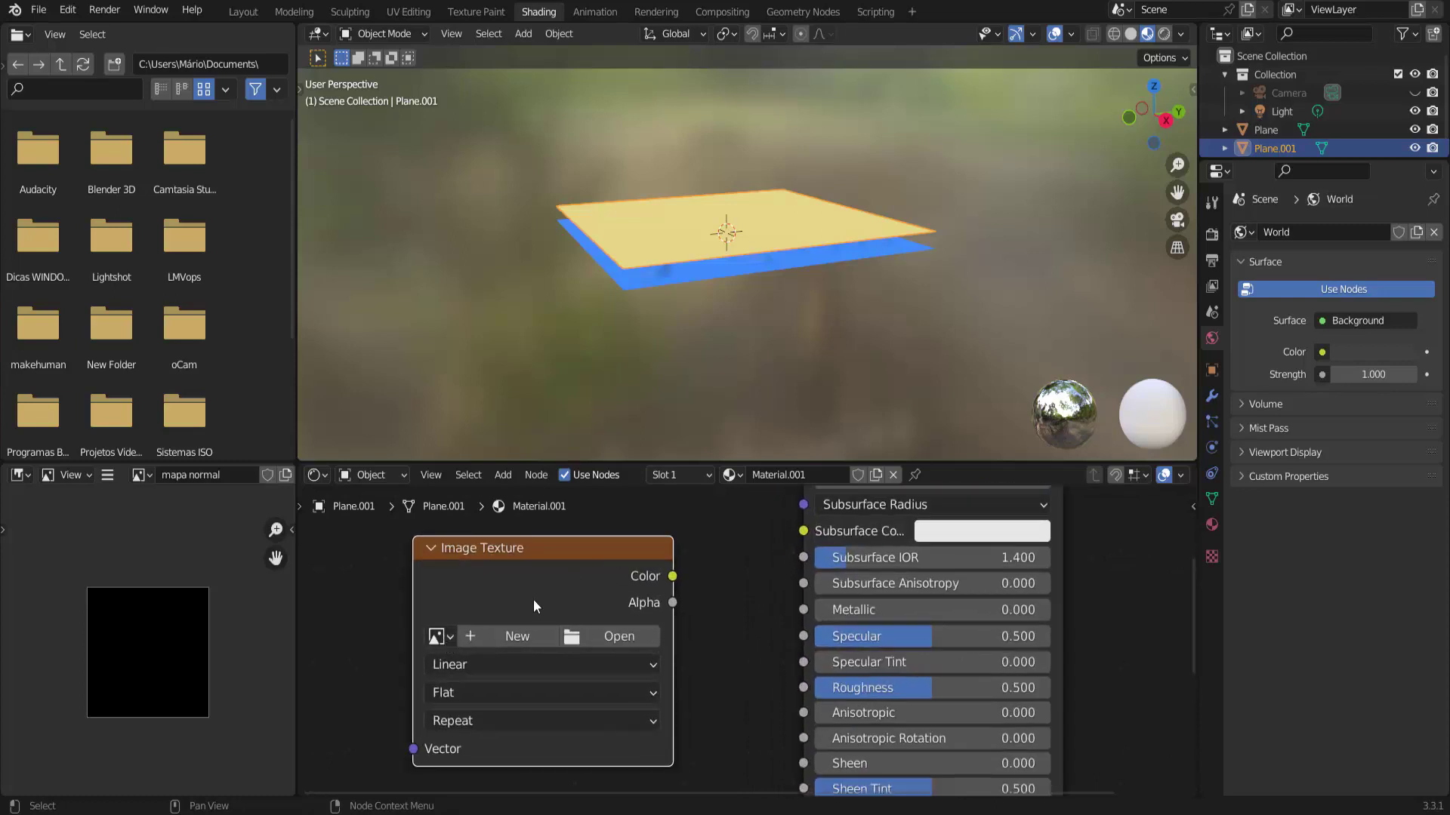
left_click(451, 634)
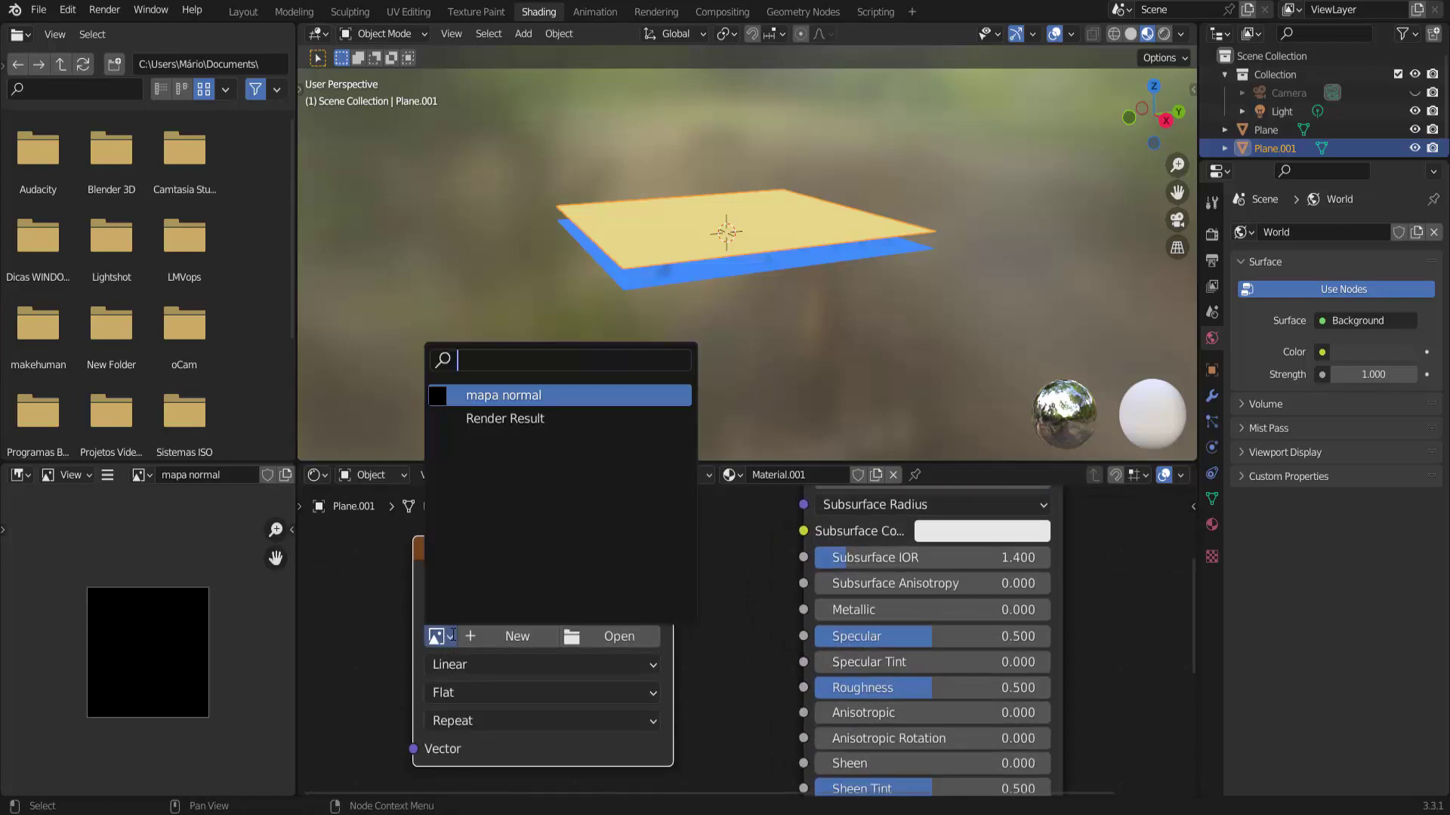
left_click(510, 392)
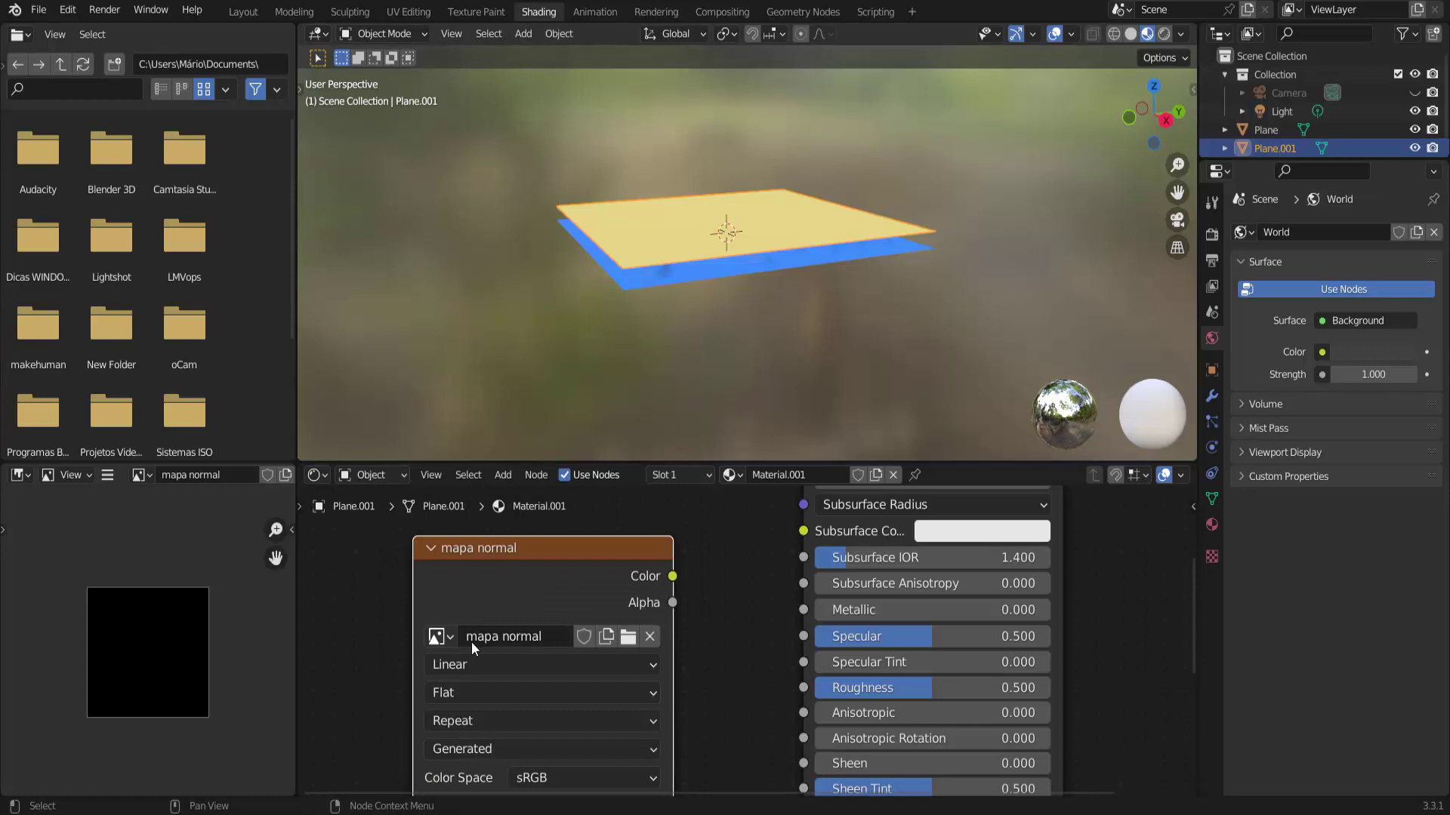
scroll(568, 605, "down", 1)
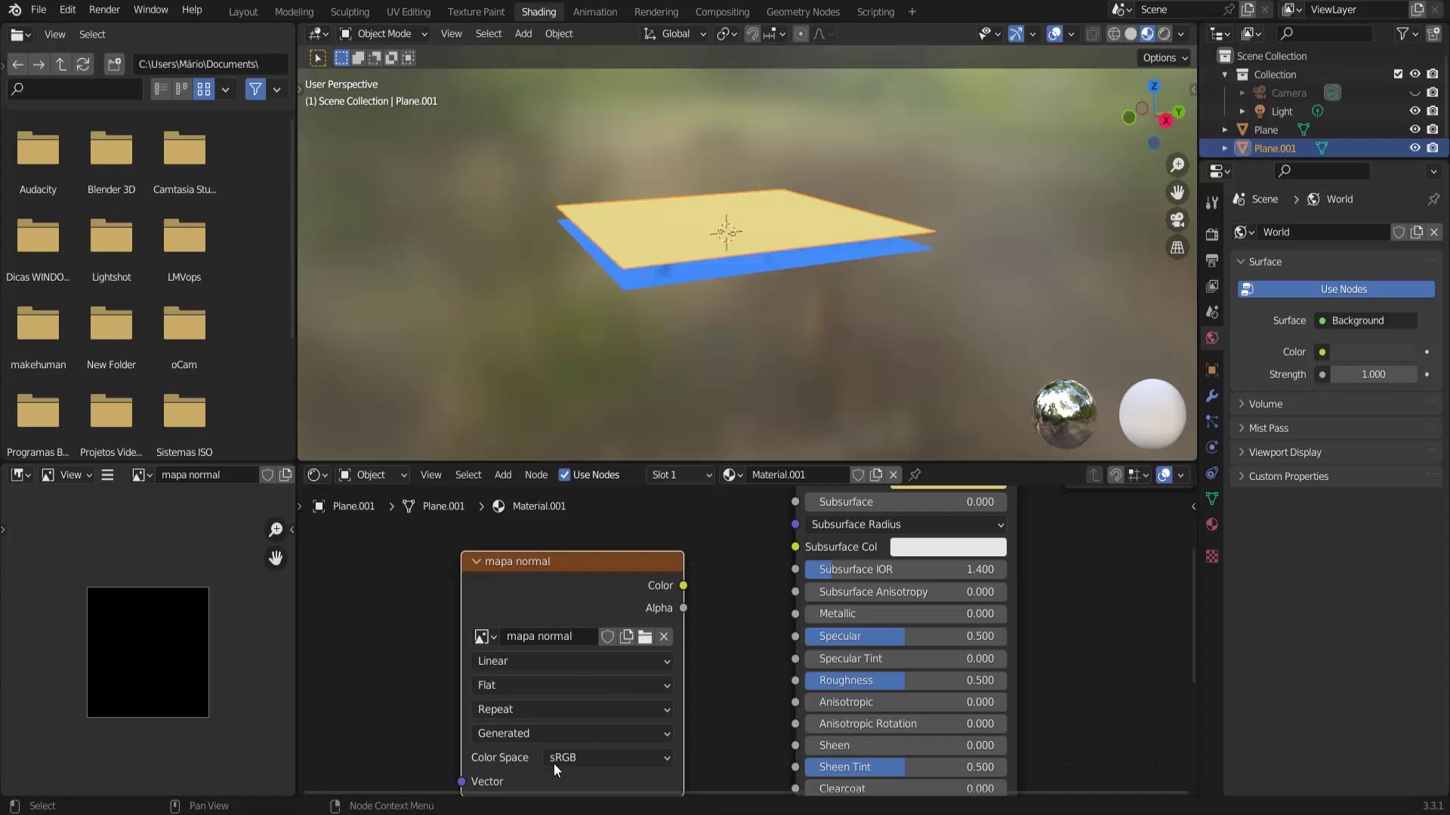
left_click(598, 755)
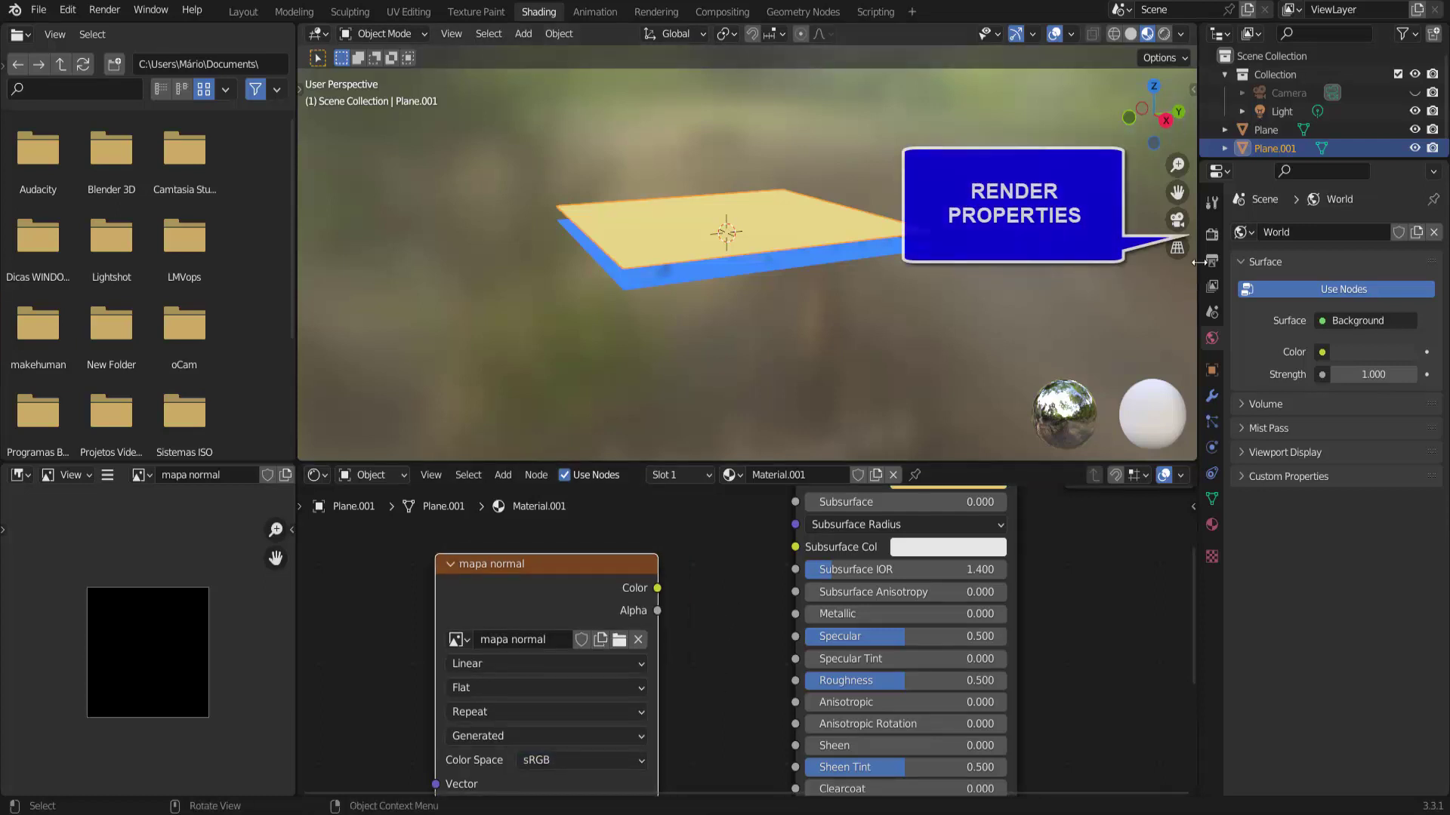
- Set the scene's render engine to Cycles
left_click(1211, 235)
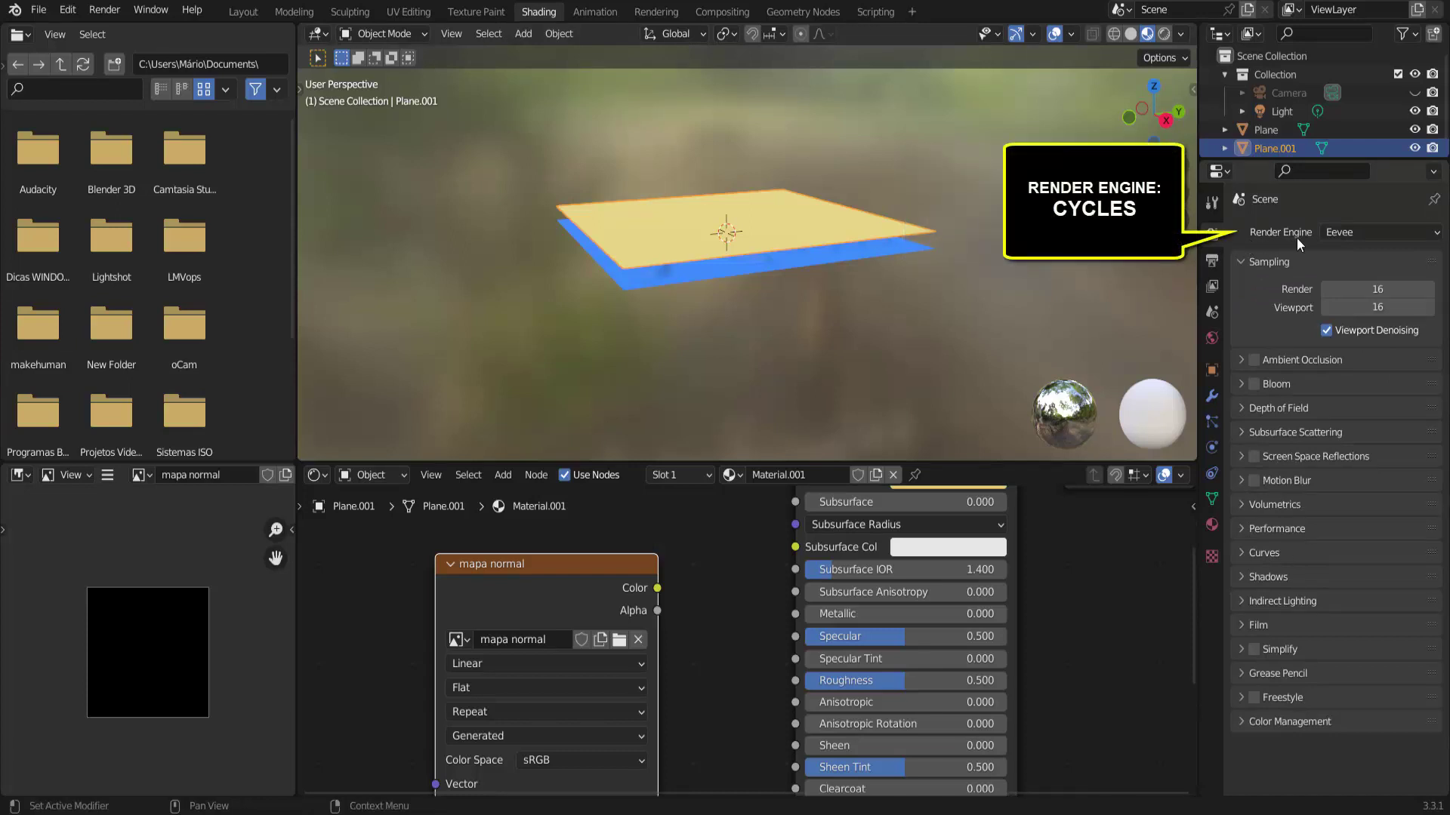
left_click(1346, 229)
left_click(1351, 293)
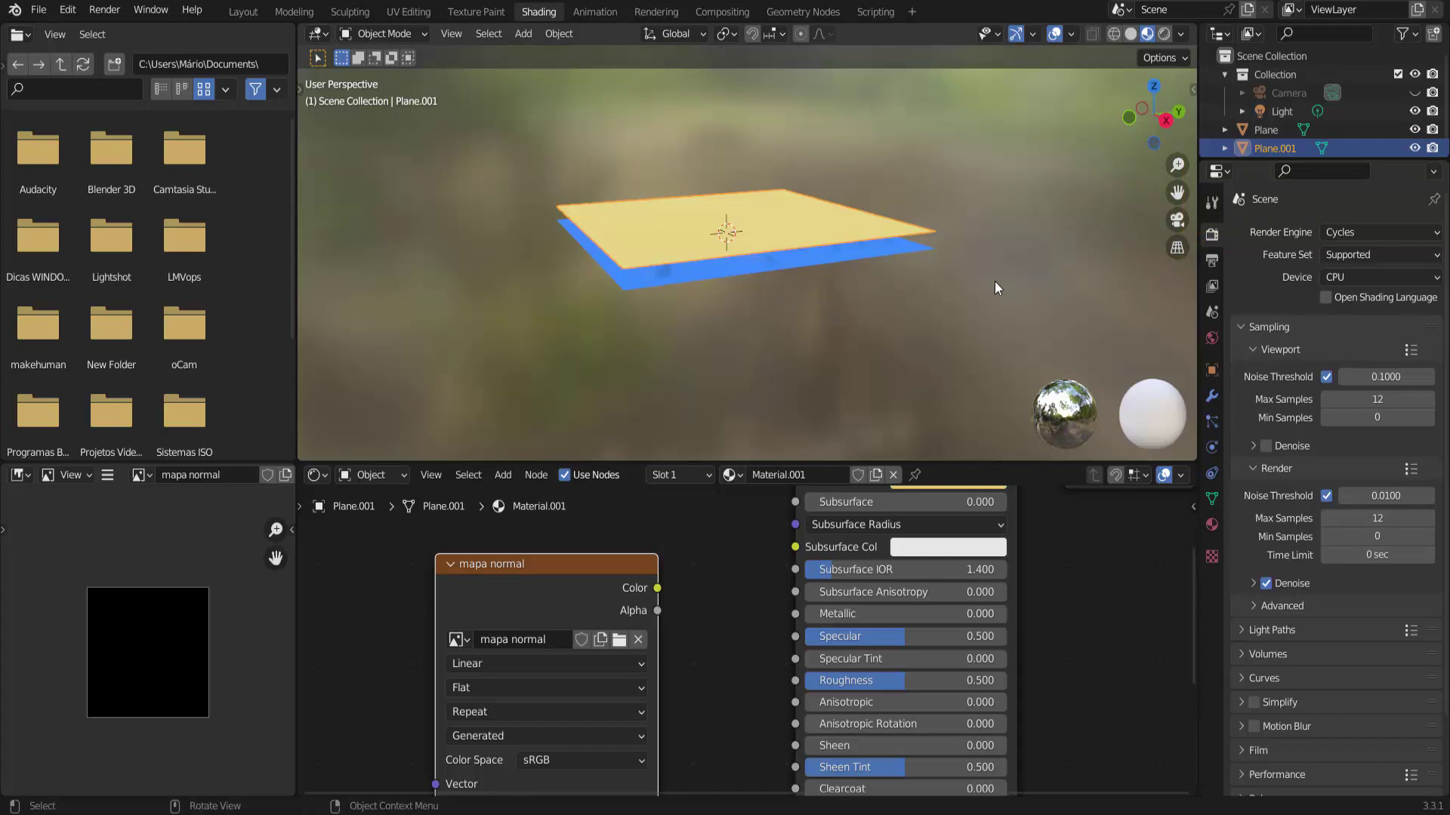
- Select the blue plane plus the yellow plane as active, and bake with bake type Normal and Selected to Active enabled
left_click(920, 249)
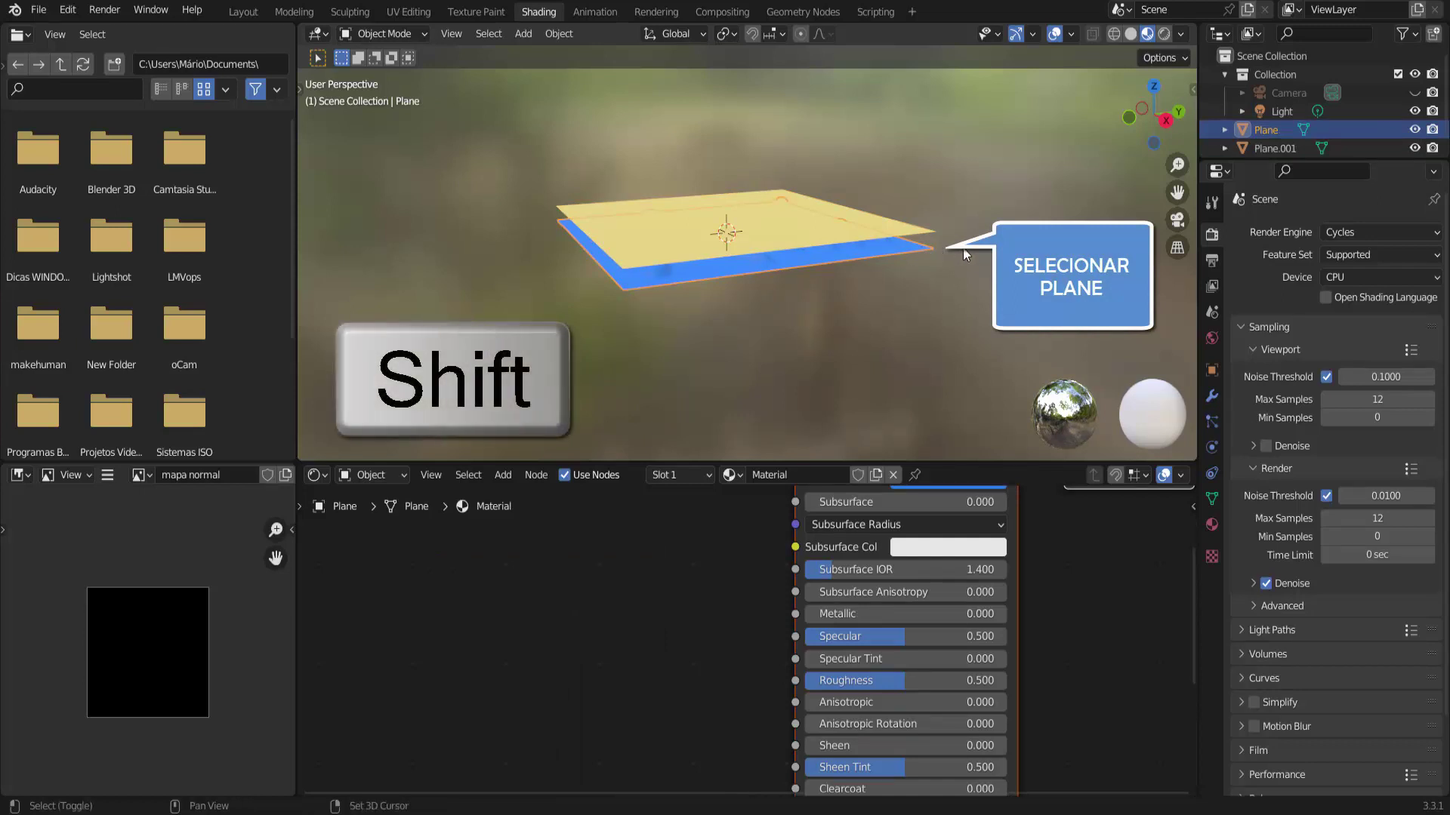
left_click(862, 211, "shift")
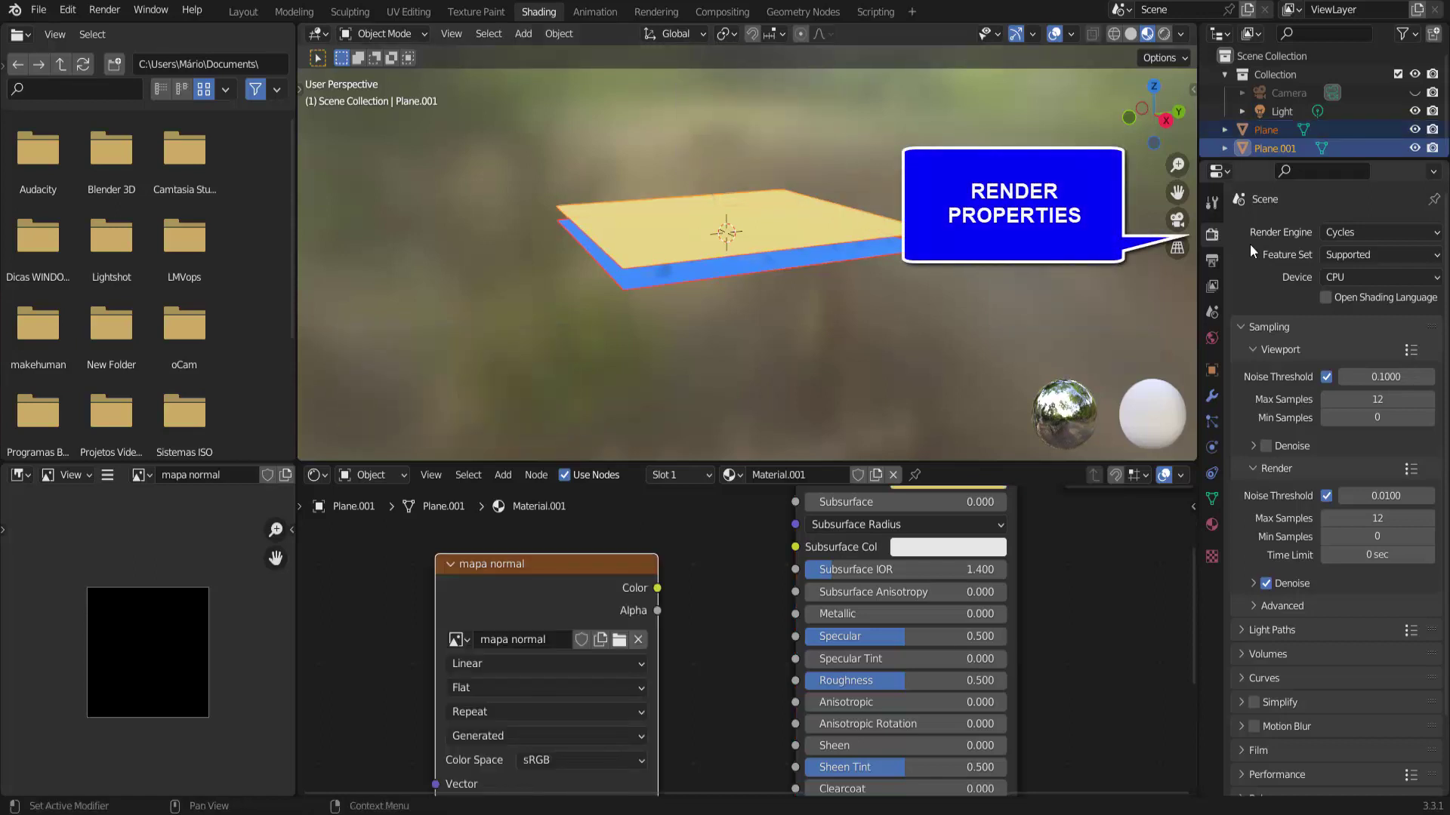
scroll(1260, 291, "down", 3)
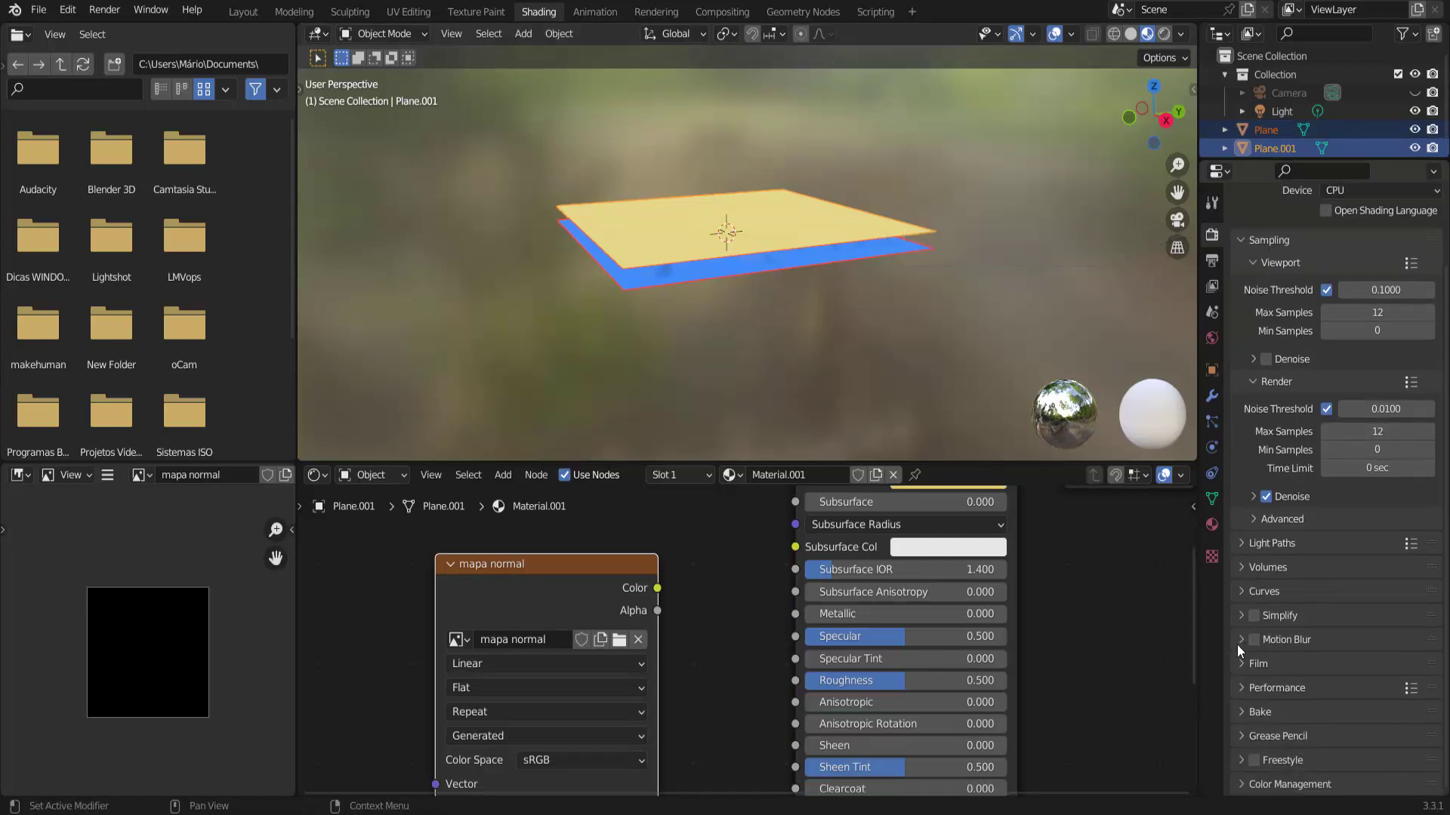
left_click(1240, 713)
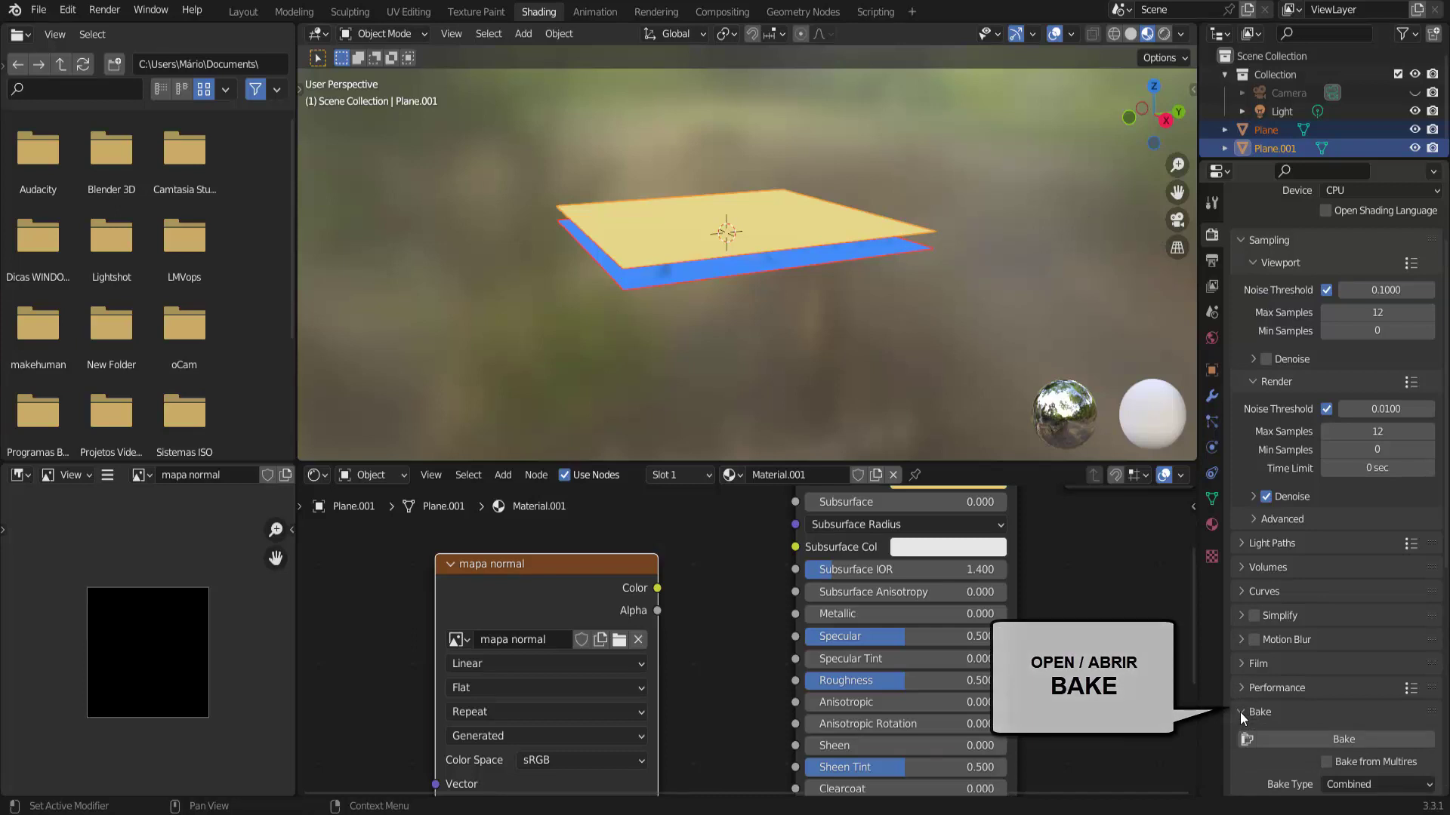
scroll(1240, 713, "down", 10)
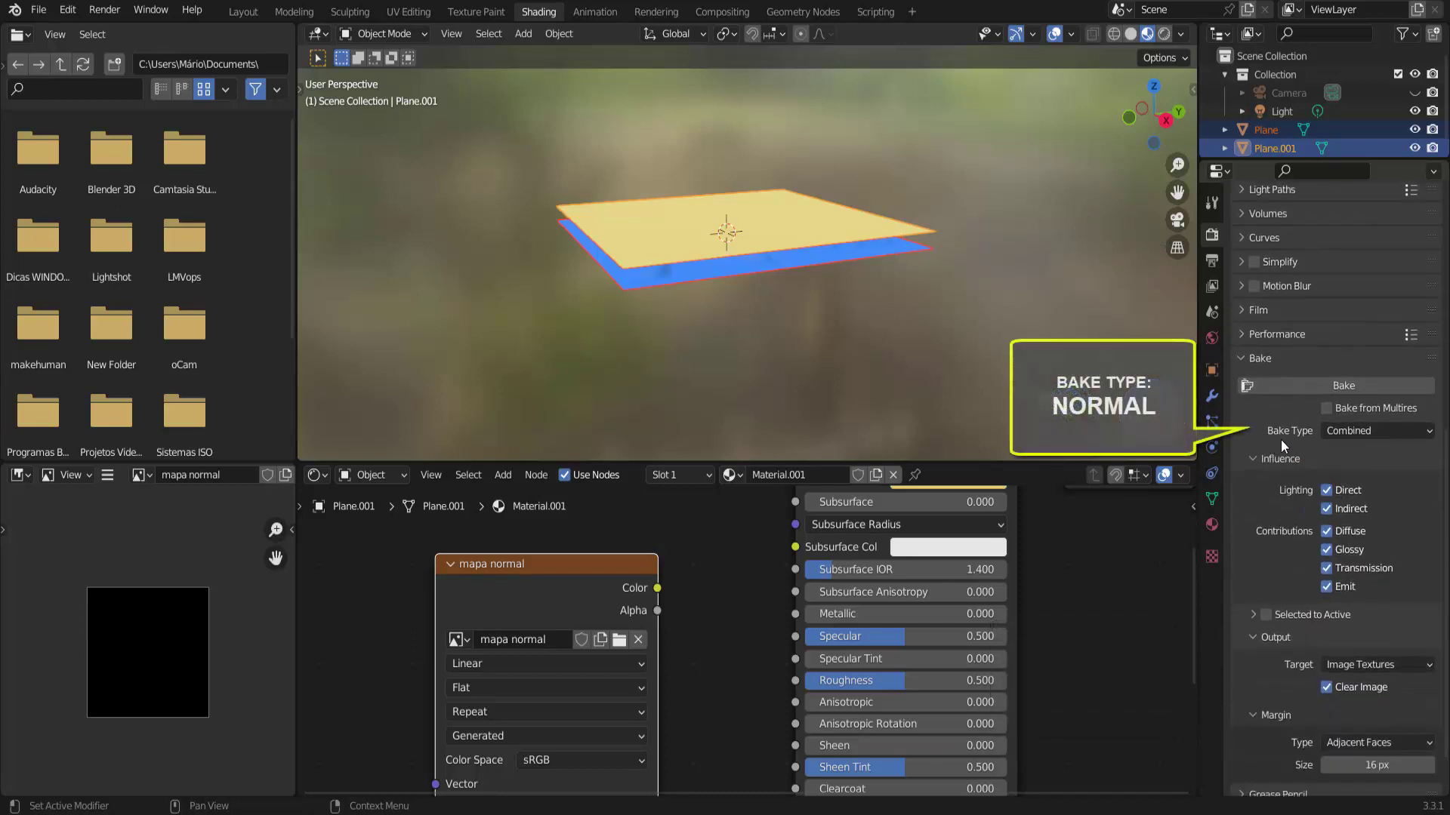
left_click(1373, 430)
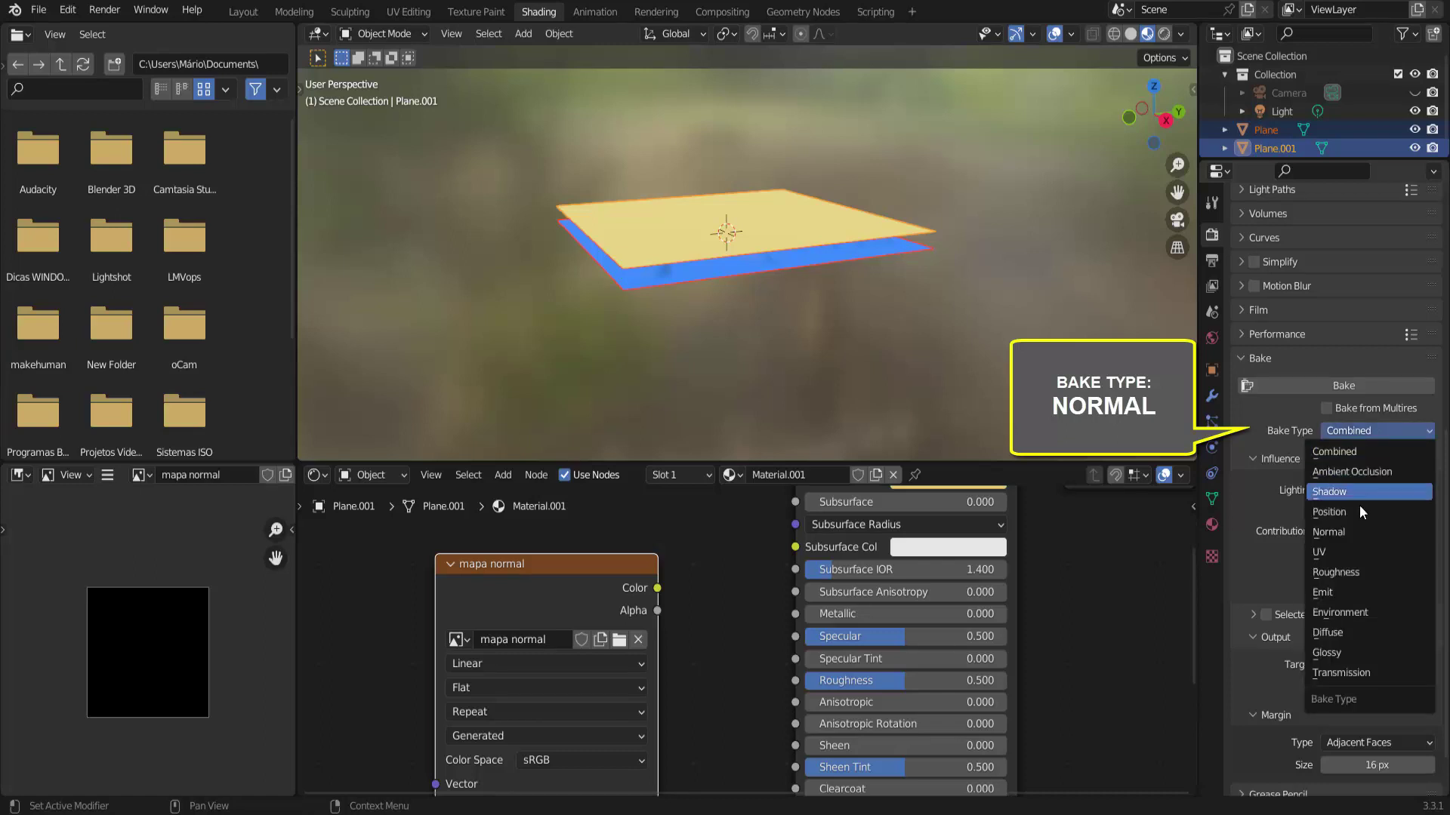
left_click(1343, 532)
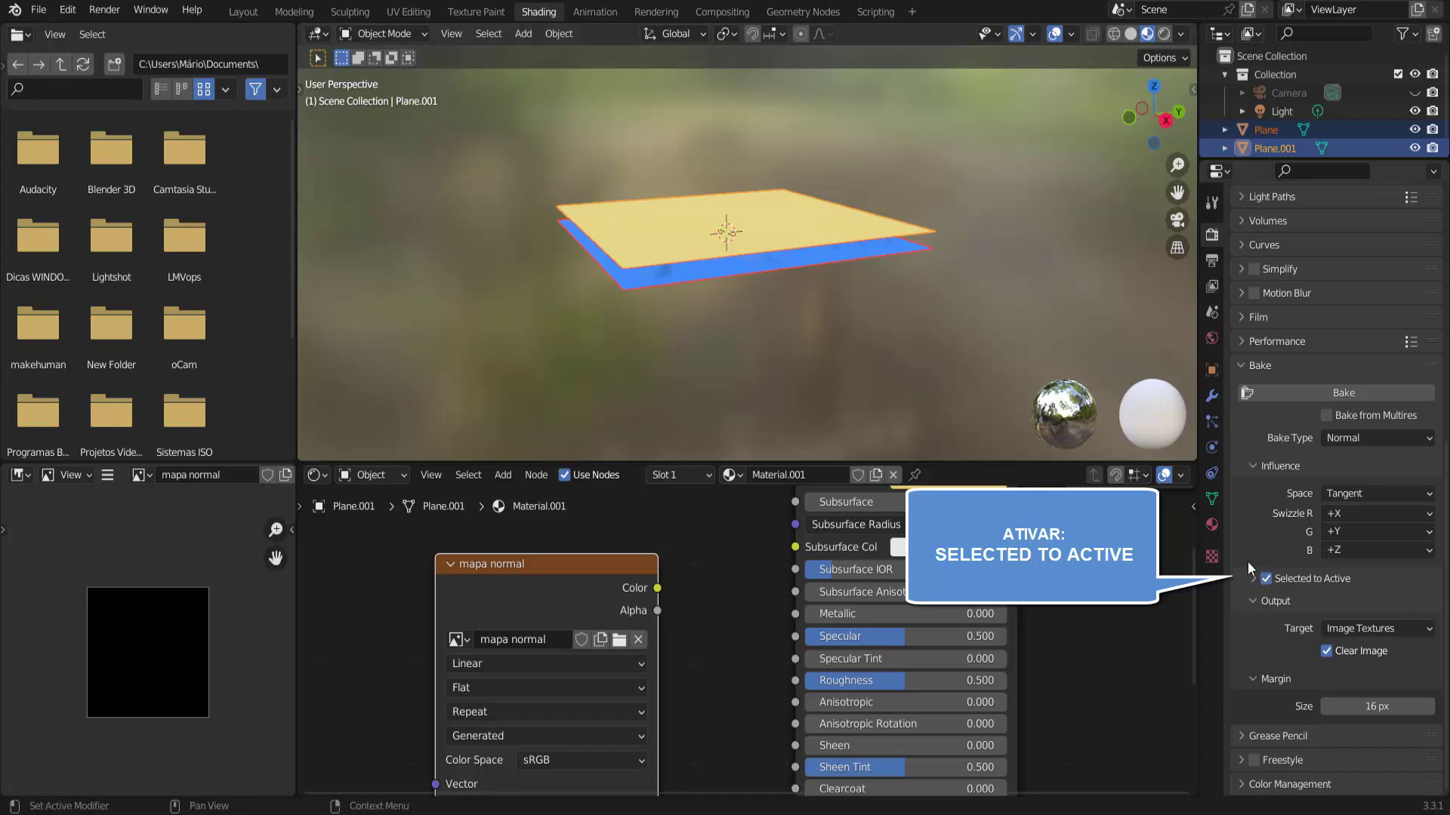
scroll(1244, 555, "up", 5)
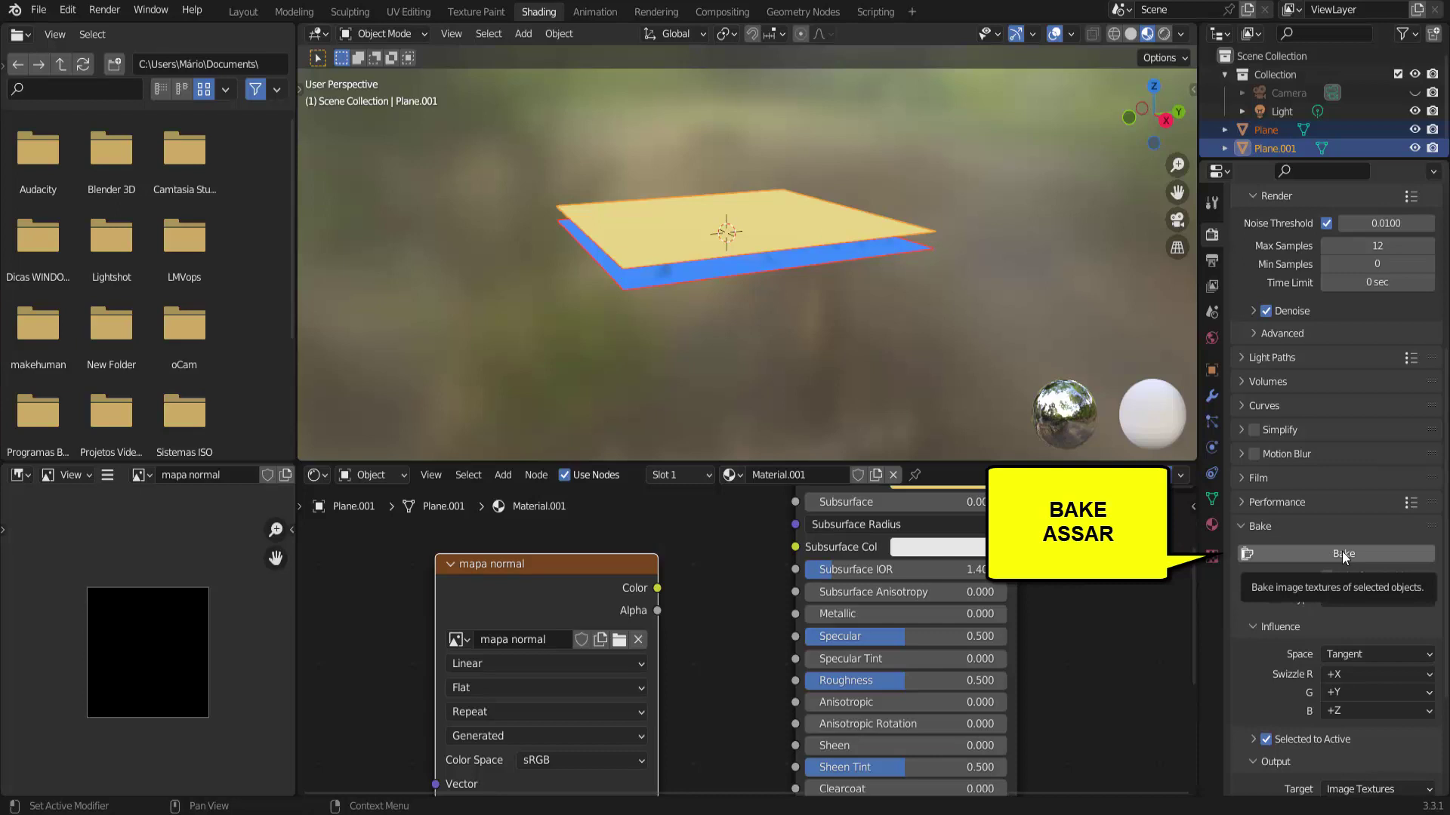
left_click(1343, 554)
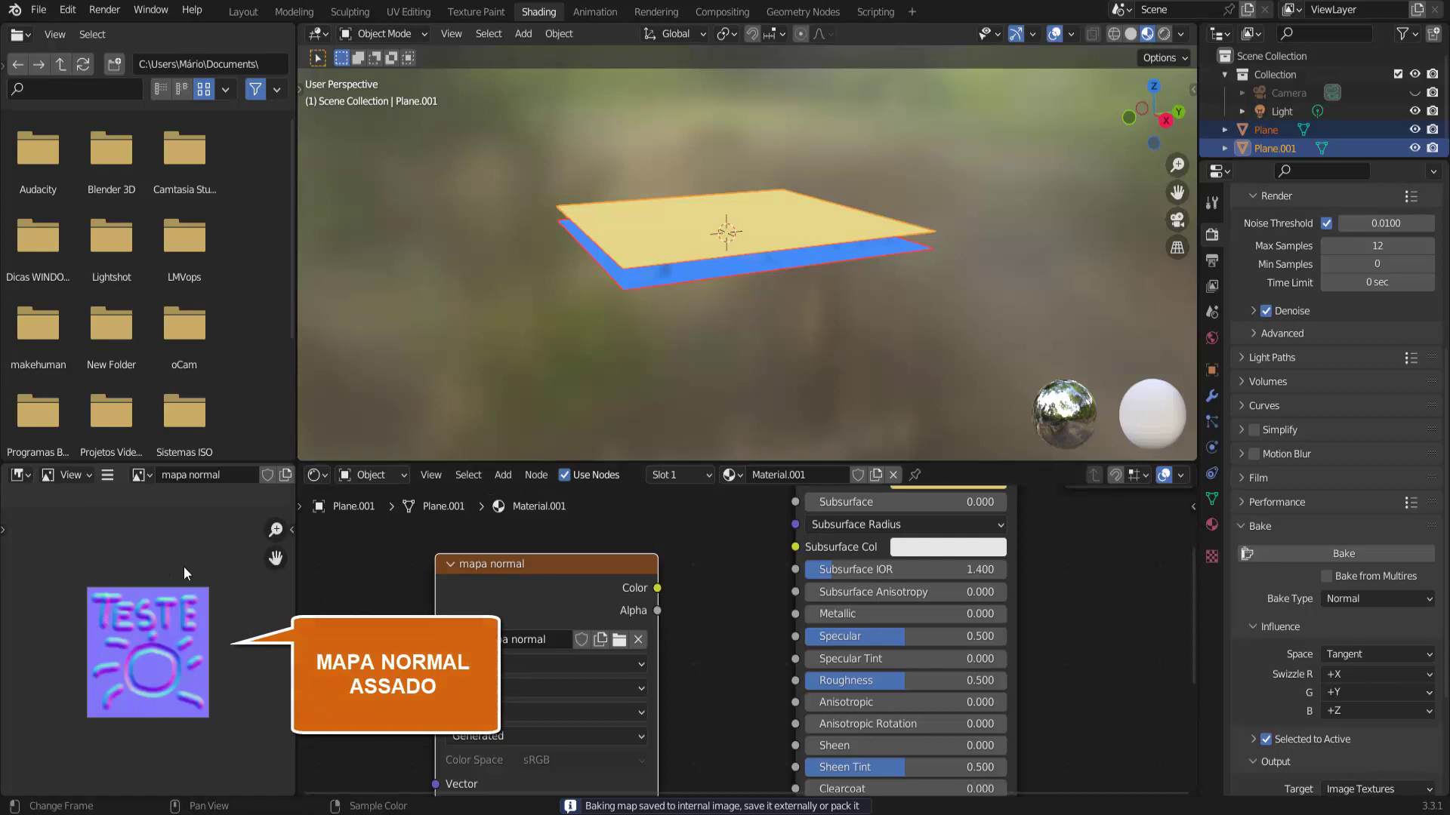
- Link the "mapa normal" Color output to Base Color to preview the baked map on the upper plane, and unlink it again
scroll(1073, 578, "down", 2)
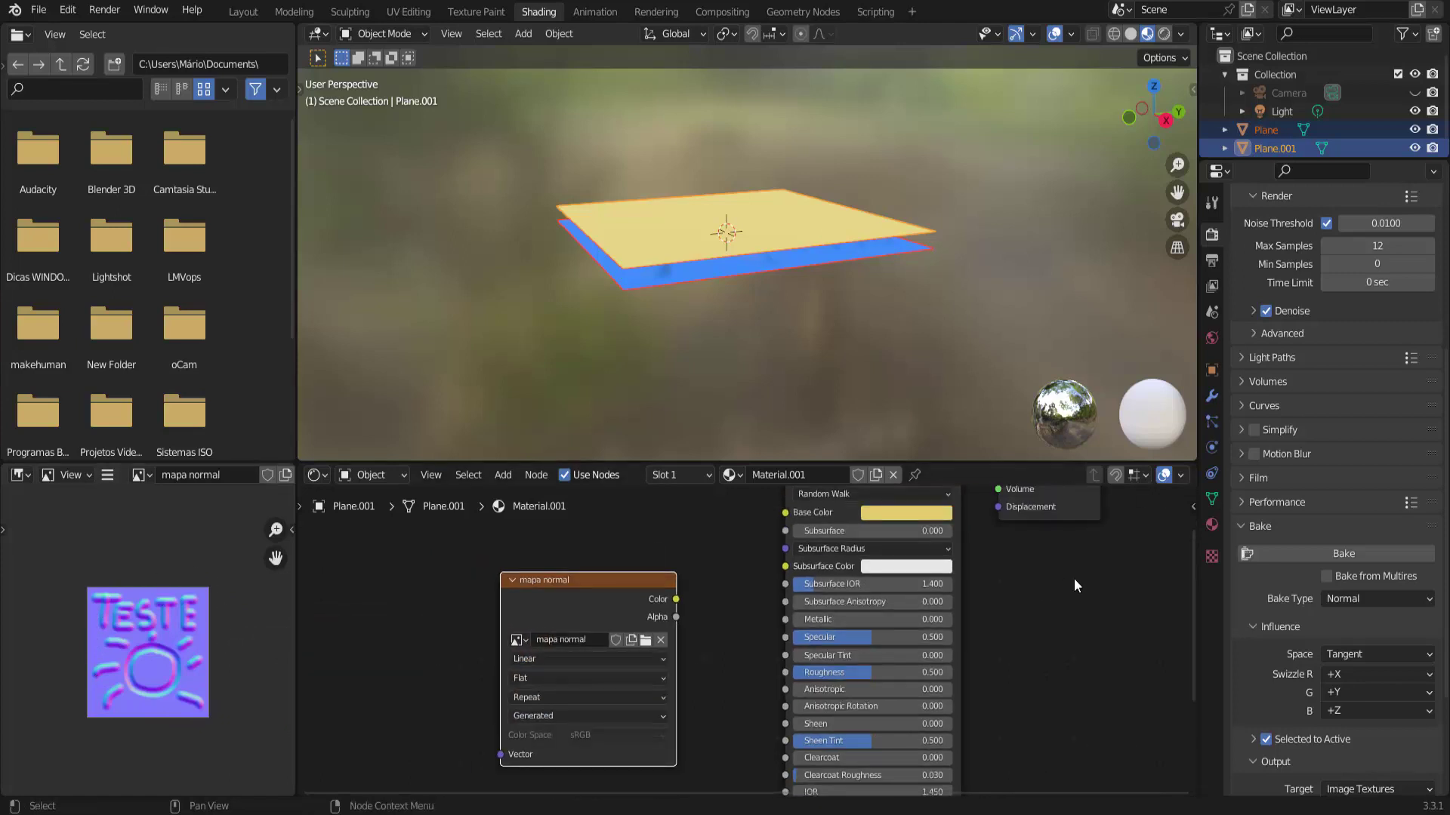
scroll(1073, 578, "down", 3)
scroll(737, 576, "up", 2)
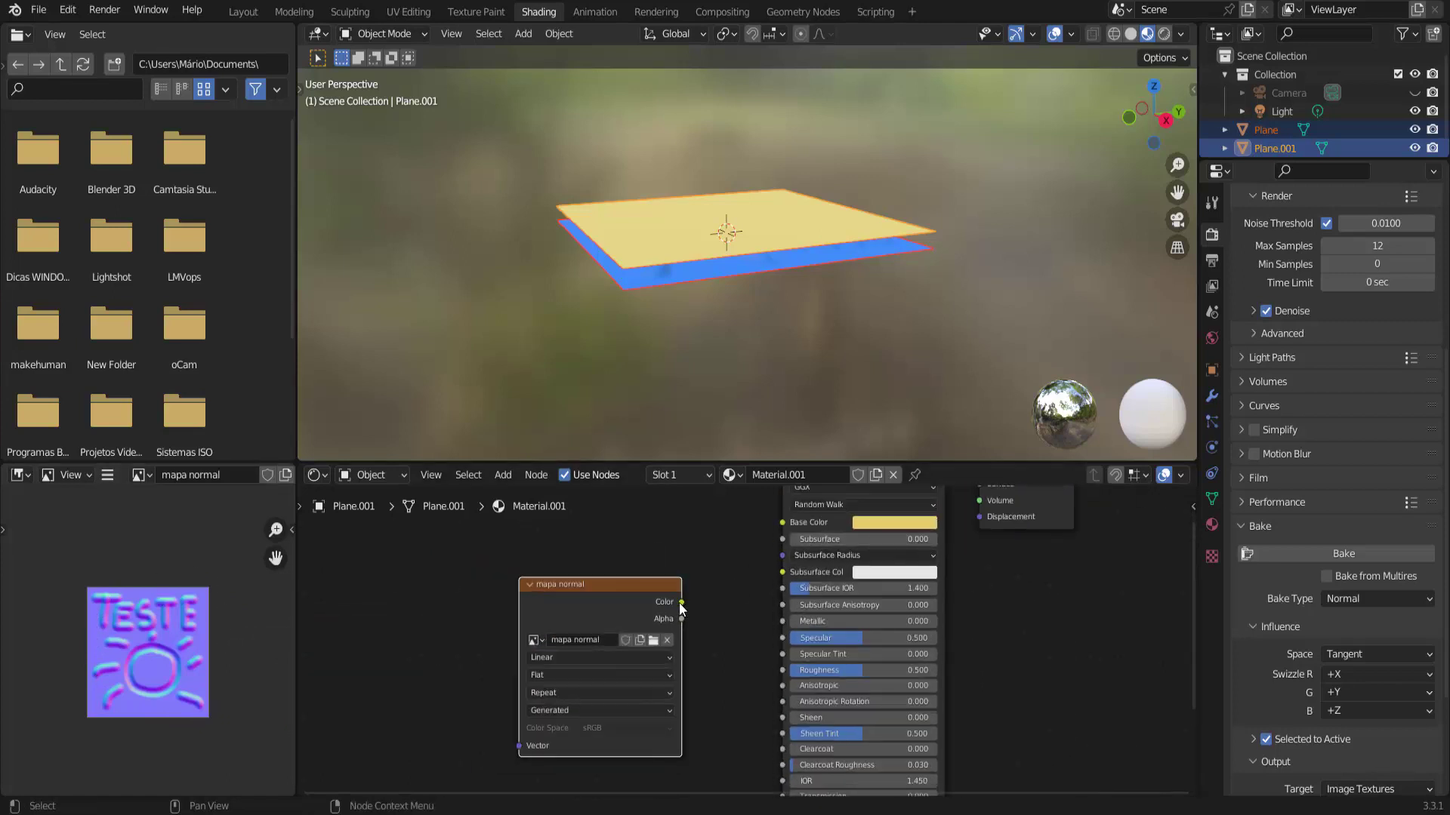
left_click_drag(682, 601, 782, 556)
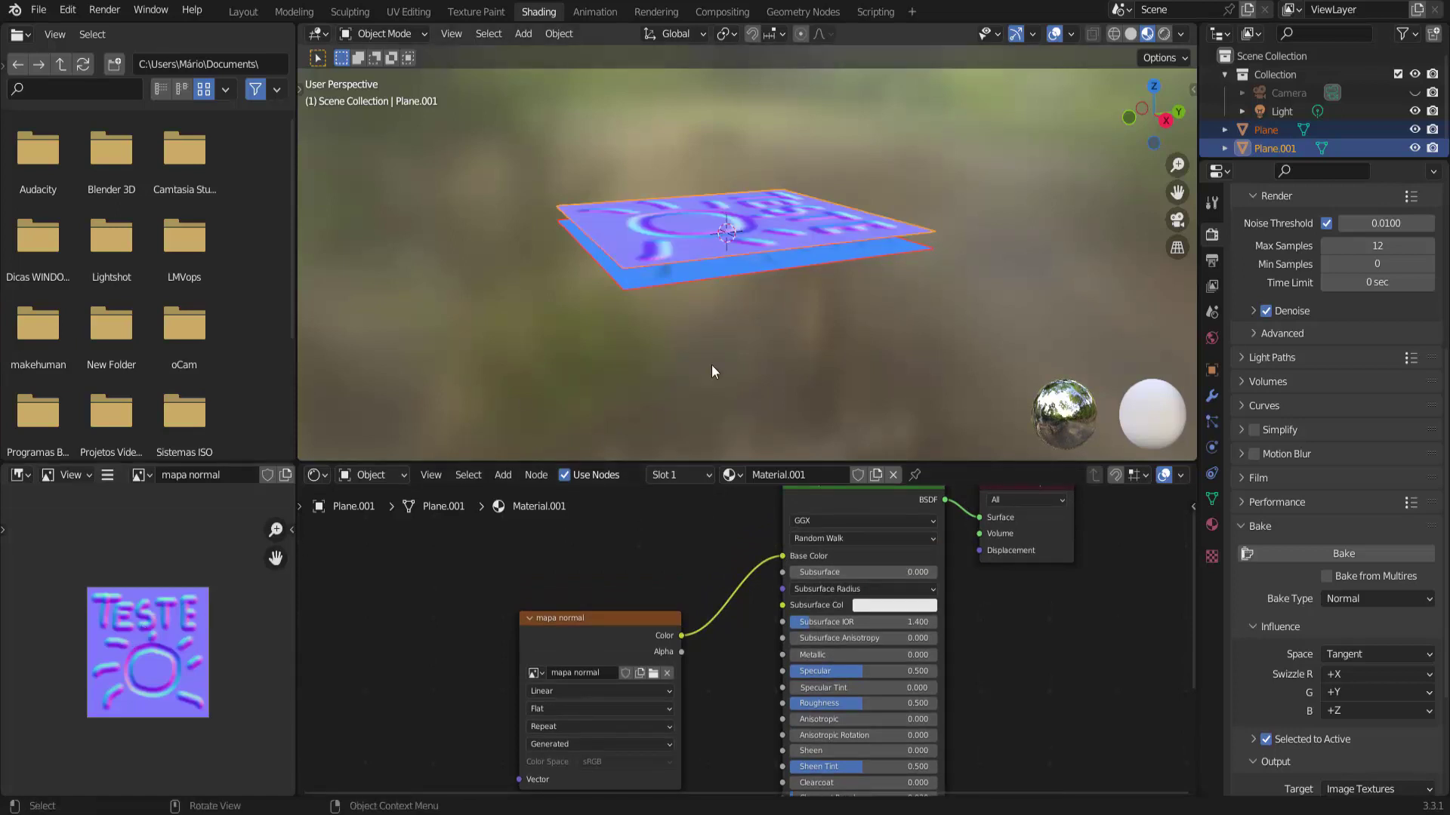
middle_click_drag(758, 315, 824, 343)
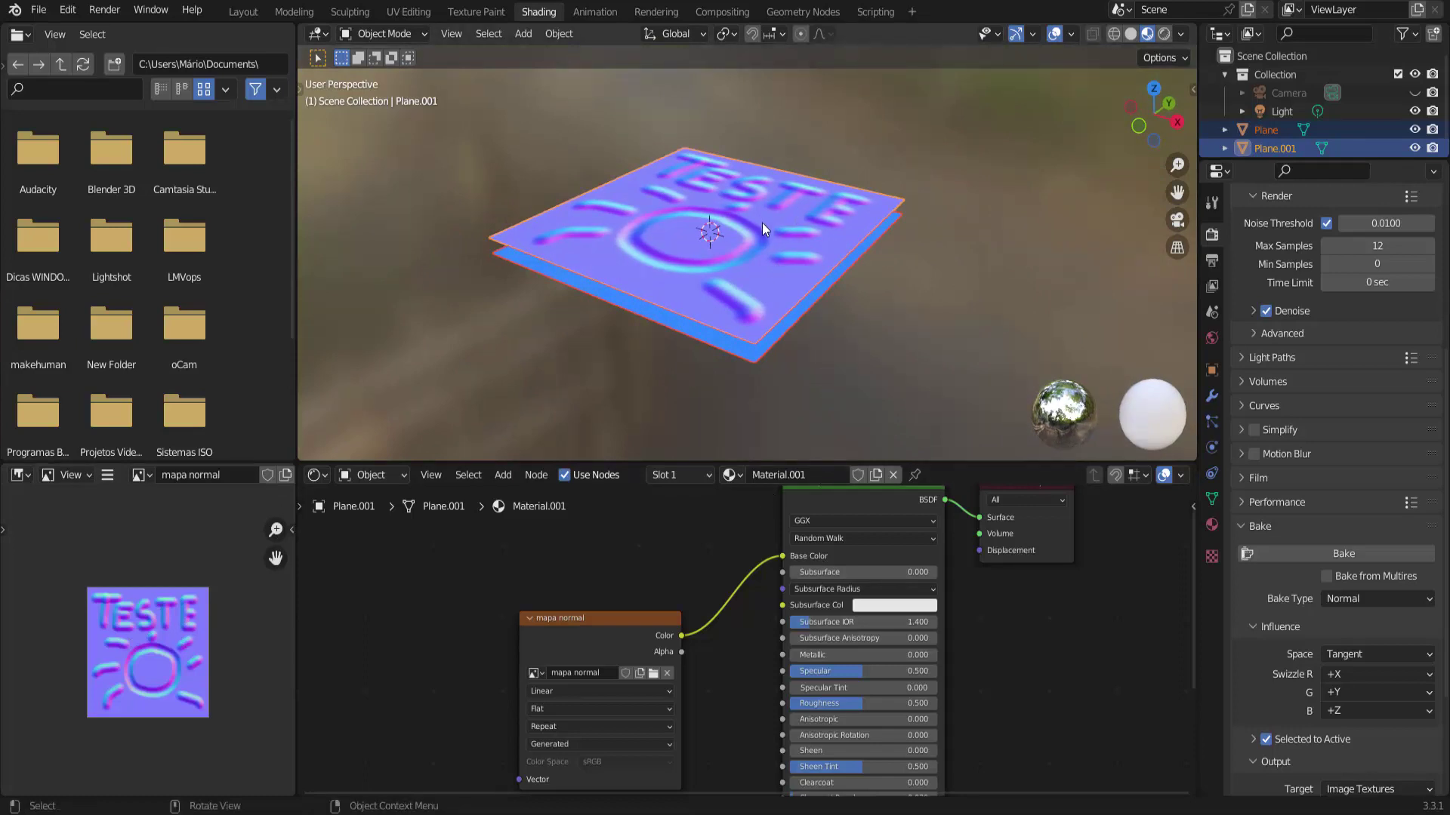
left_click_drag(782, 555, 747, 569)
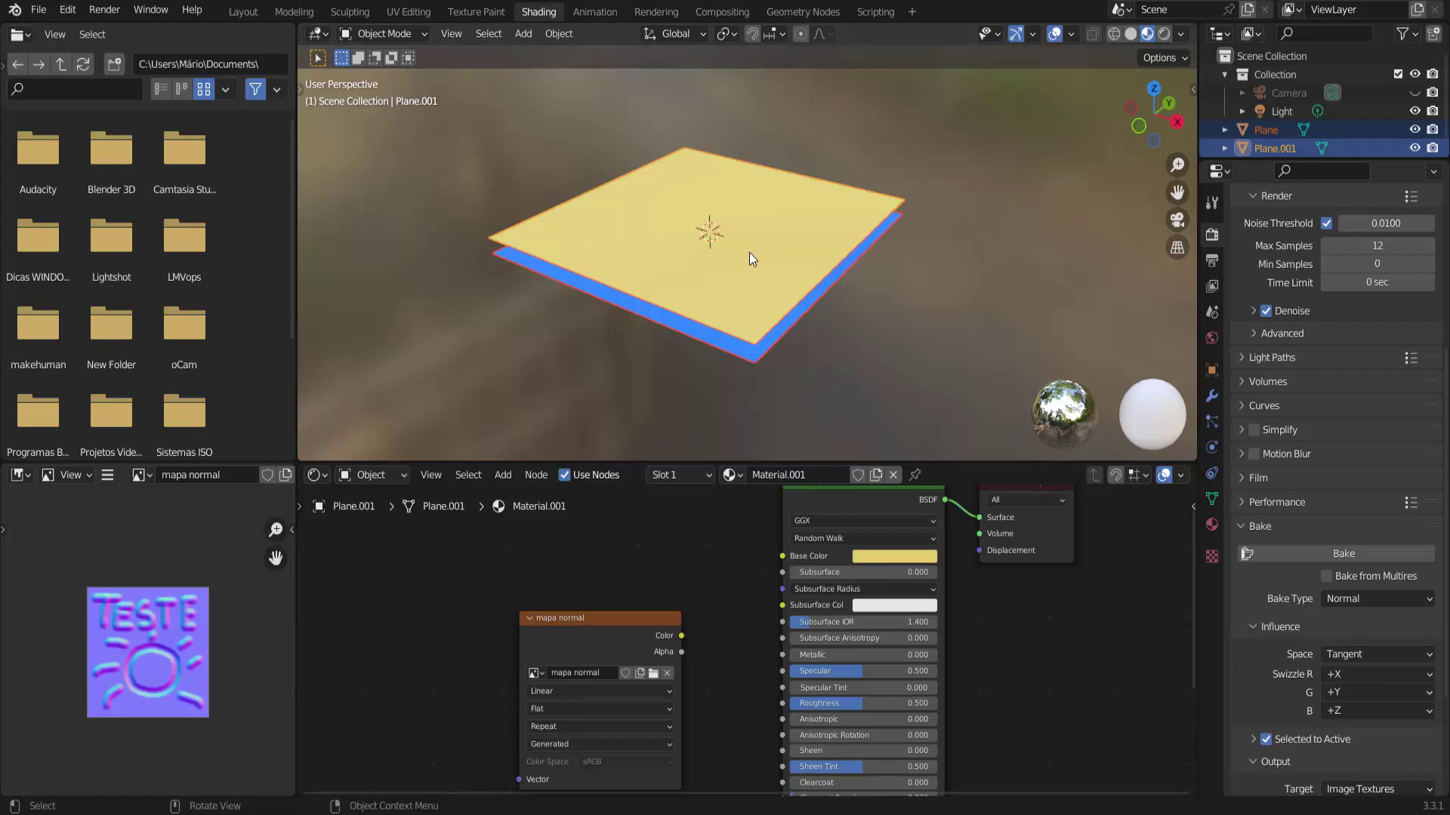
- Move the "mapa normal" node away from the Principled BSDF and down toward its lower inputs, leaving room for another node
left_click_drag(590, 617, 446, 628)
scroll(658, 630, "down", 3)
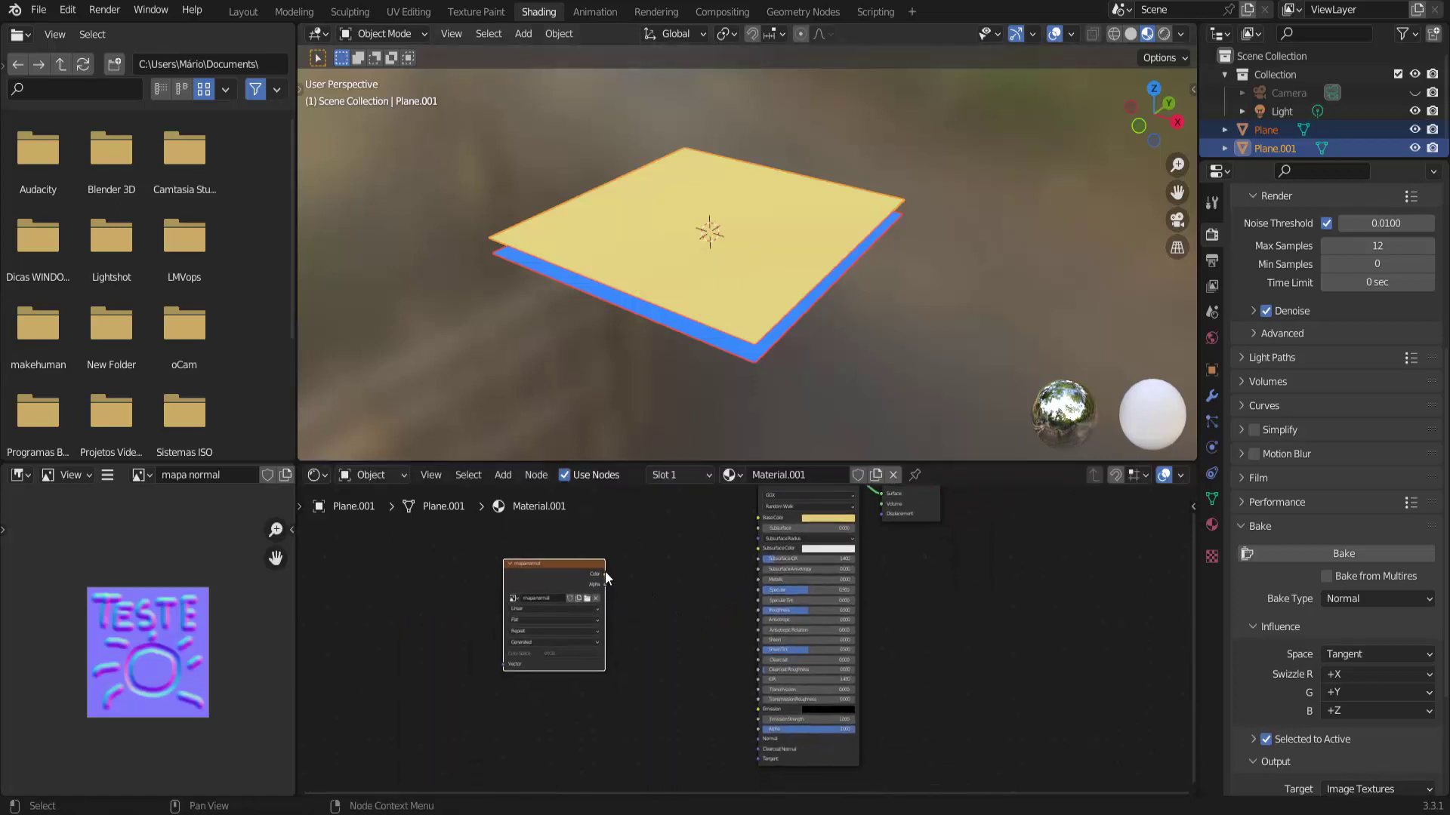
left_click_drag(583, 582, 591, 653)
scroll(713, 647, "up", 6)
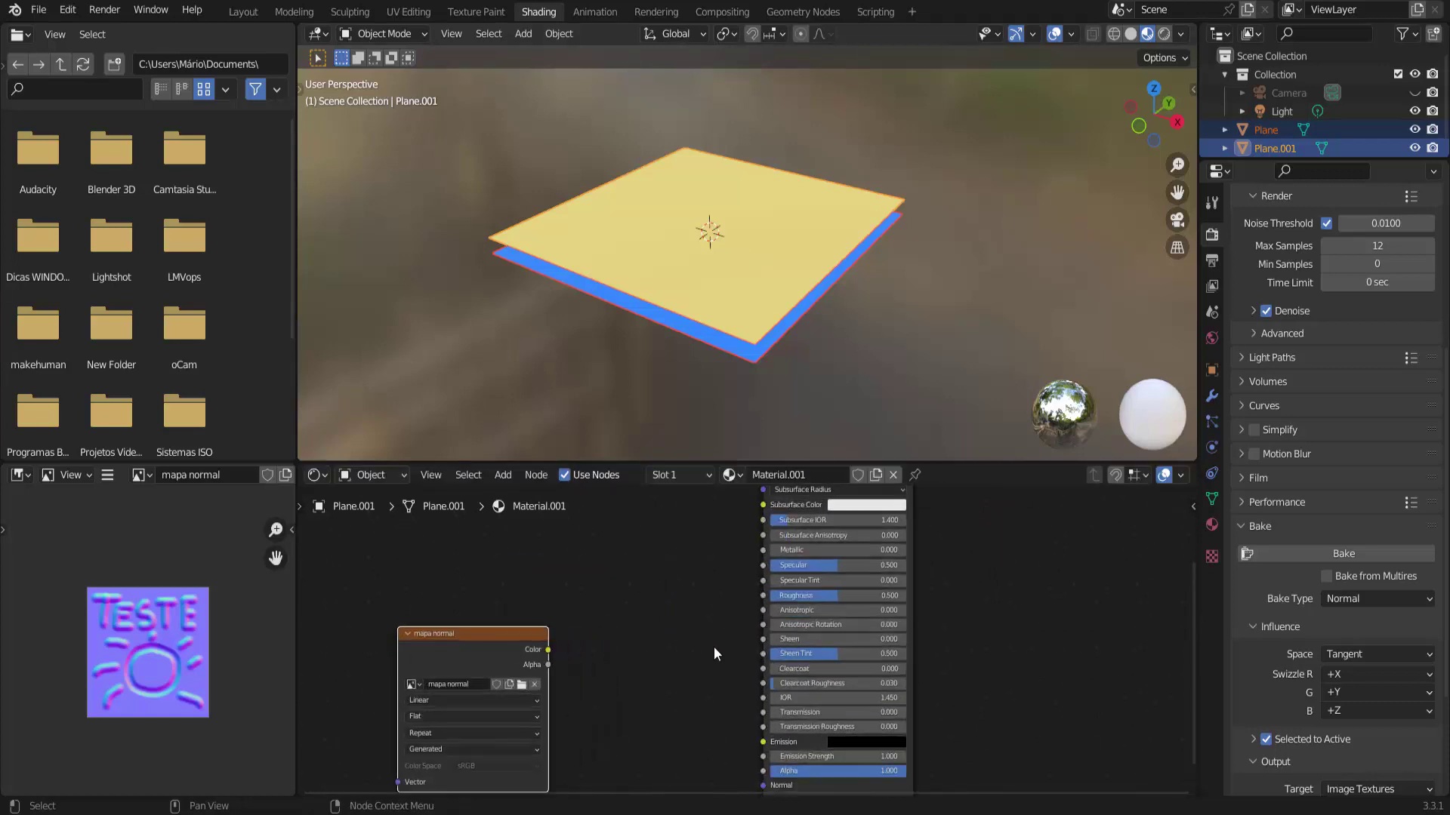
middle_click_drag(713, 644, 739, 576)
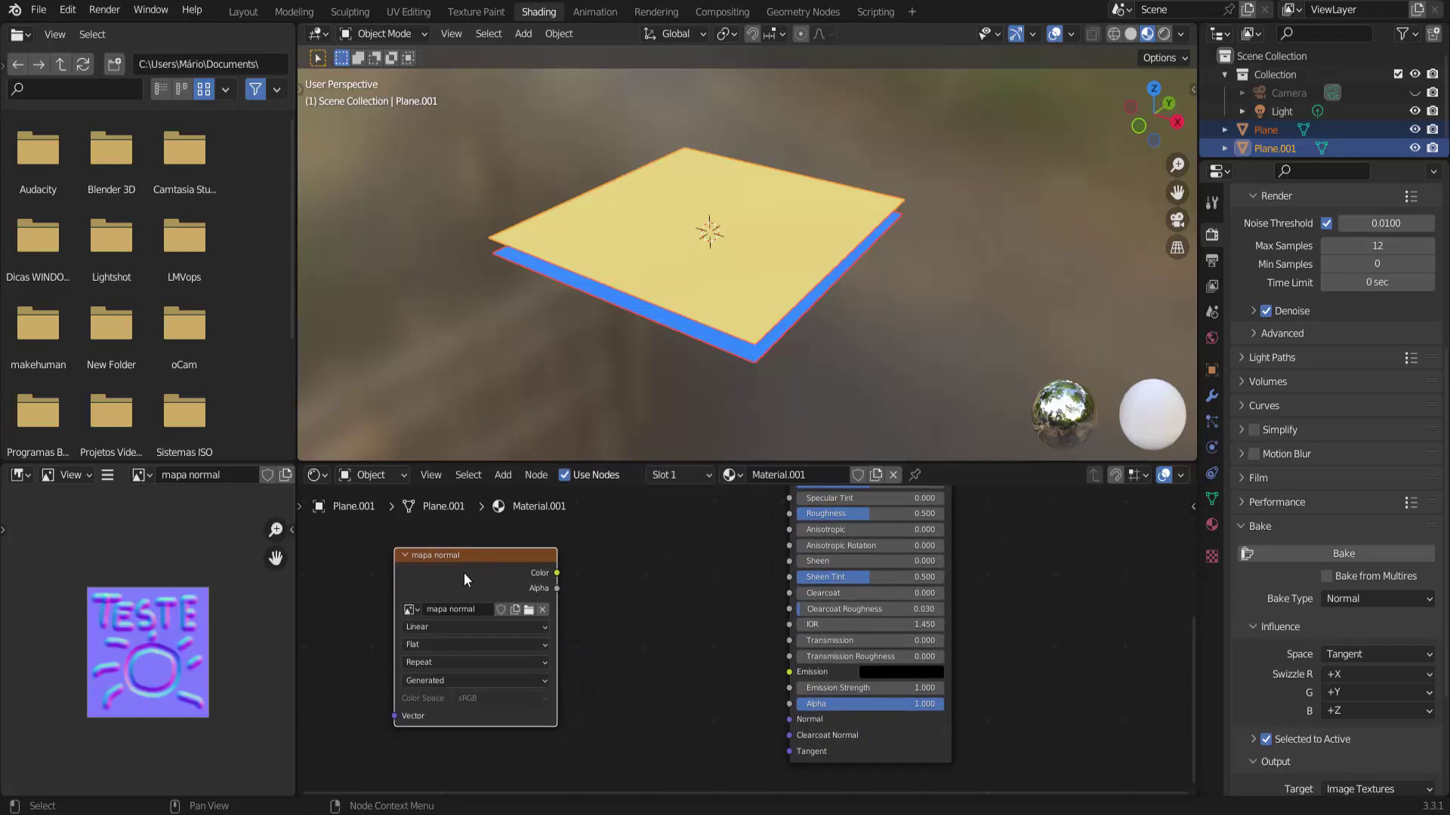
- Add a Normal Map node between the image and Principled BSDF nodes, and link the image's Color output to its Color input
left_click(508, 477)
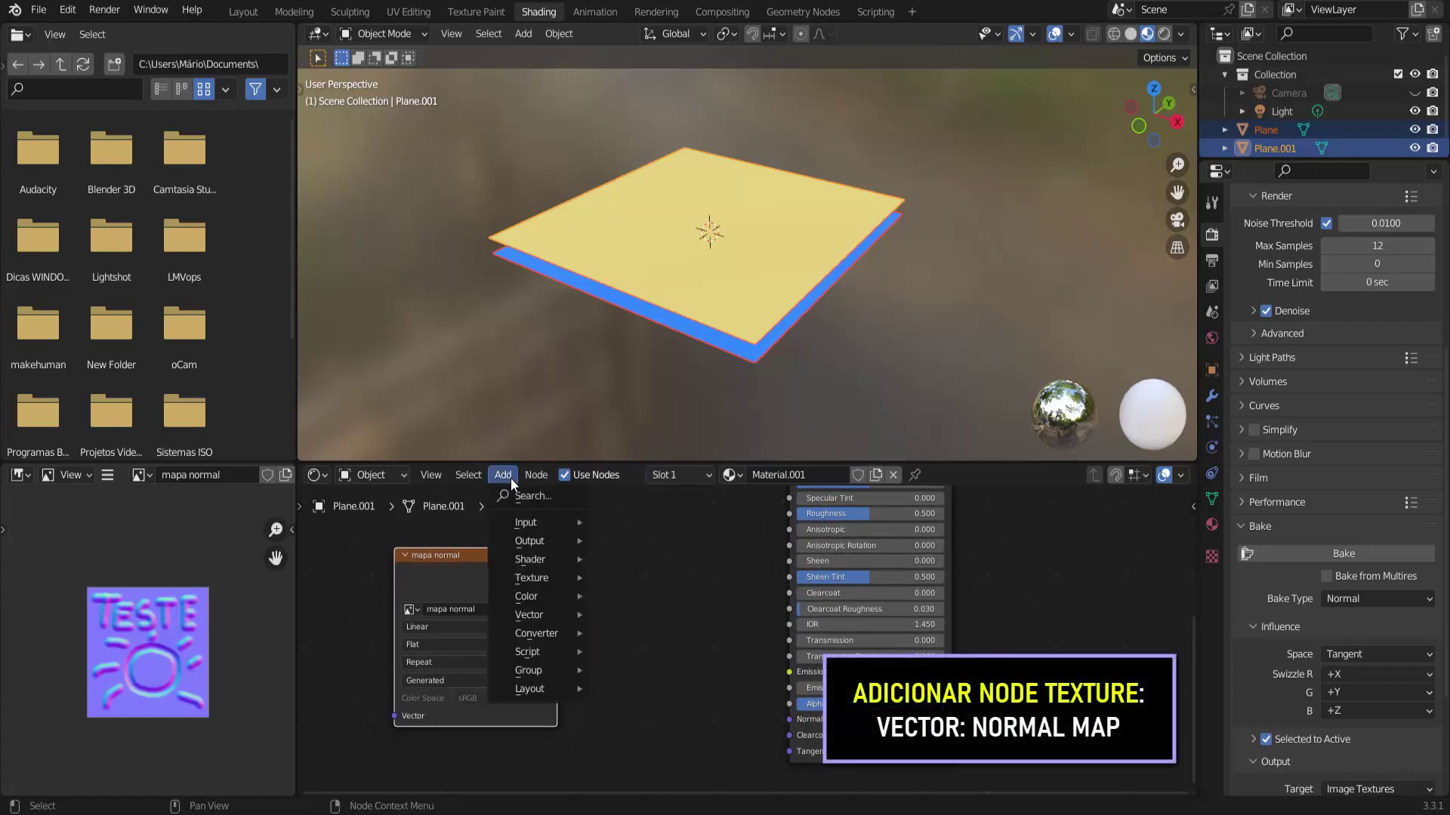
mouse_move(550, 616)
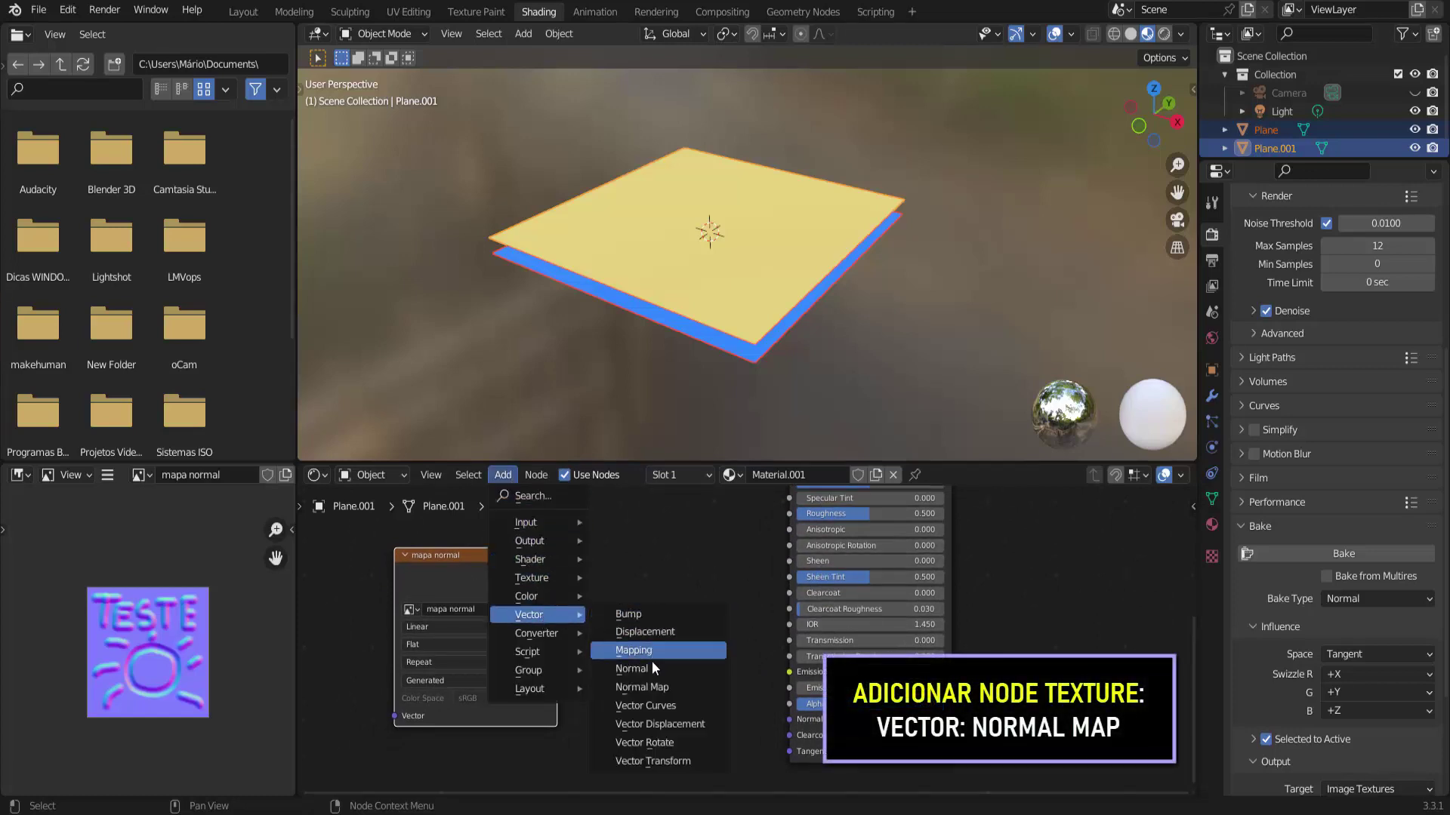
left_click(643, 689)
left_click(596, 588)
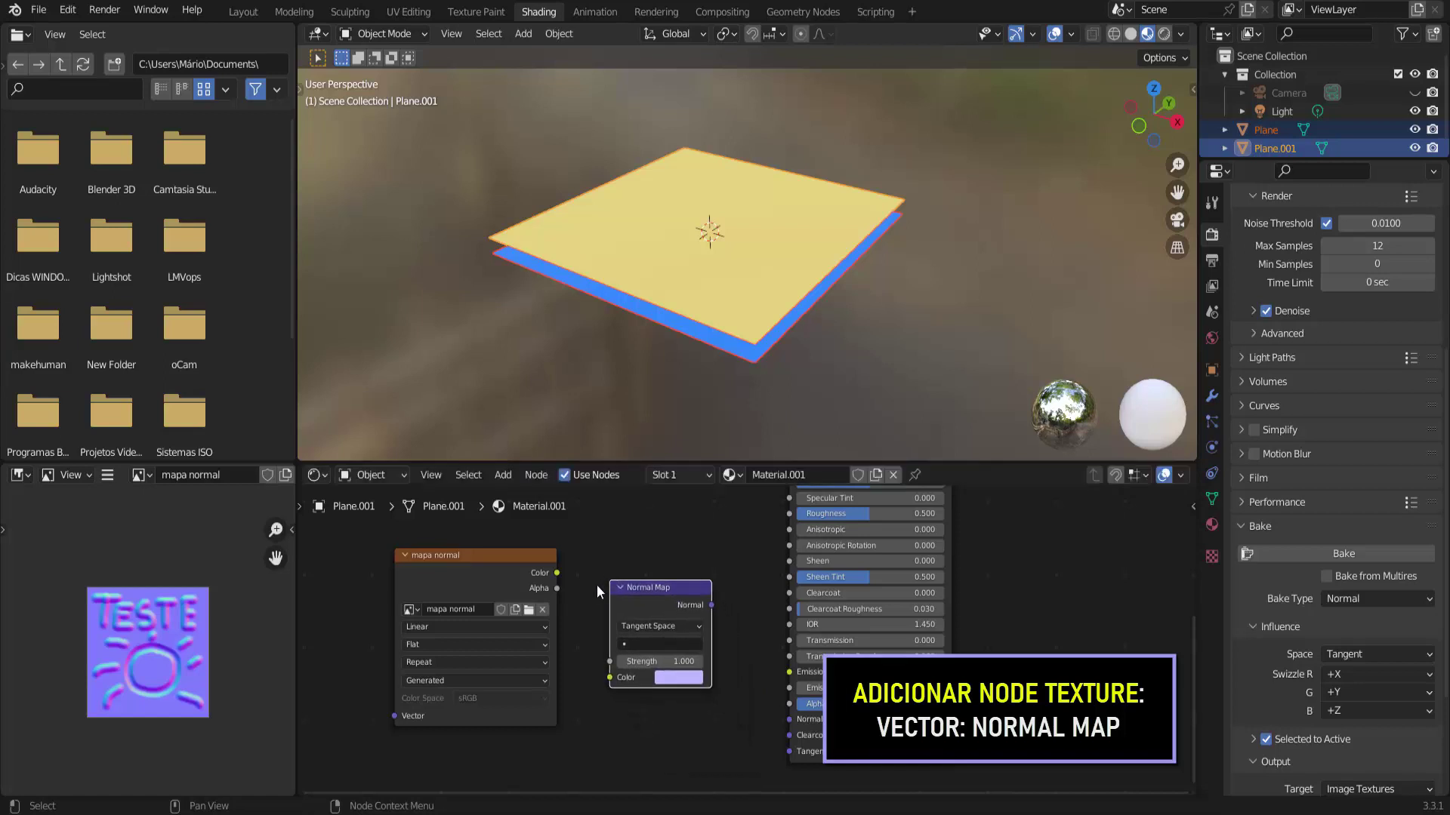
left_click_drag(556, 573, 569, 582)
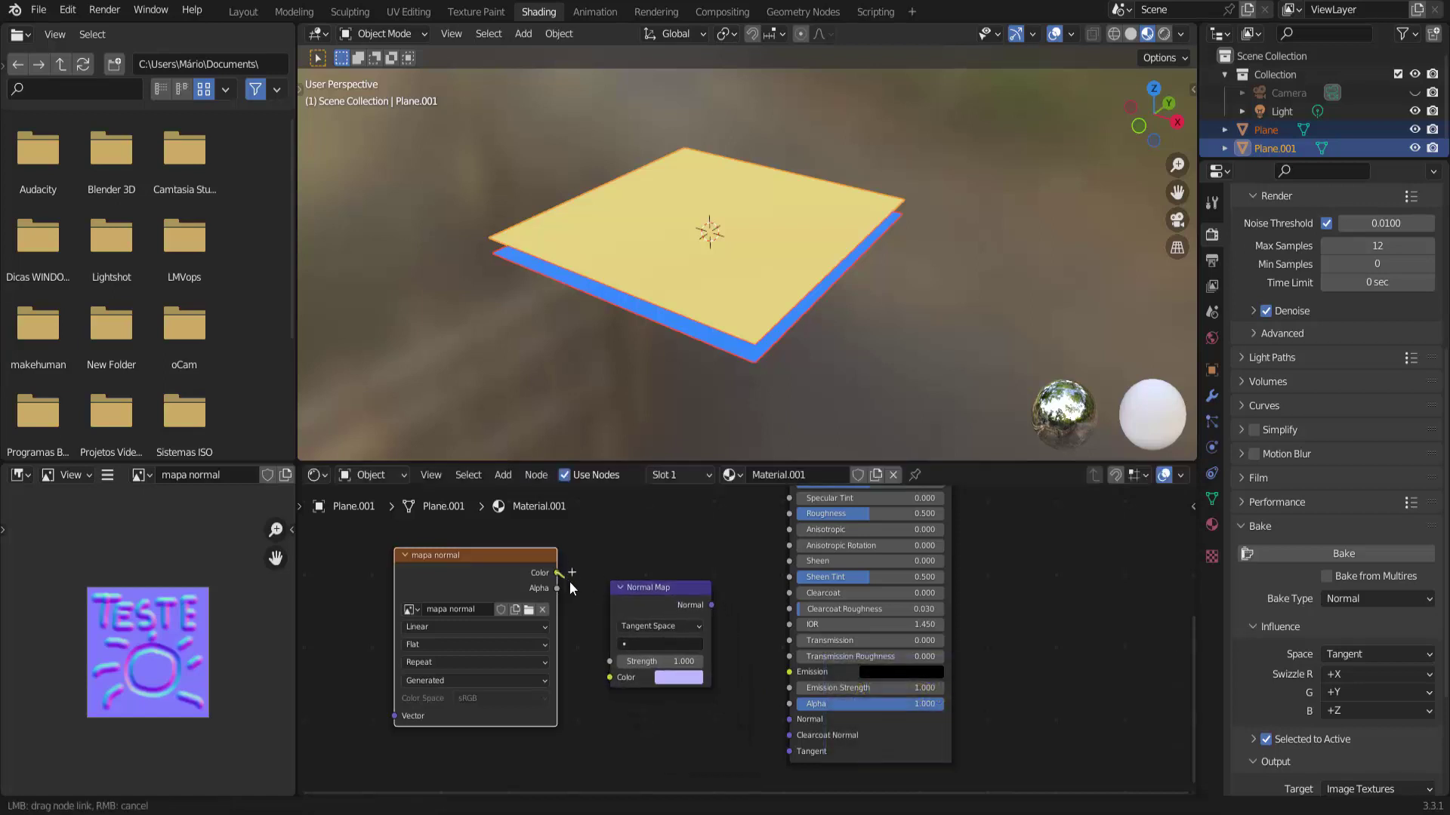
left_click_drag(587, 639, 608, 678)
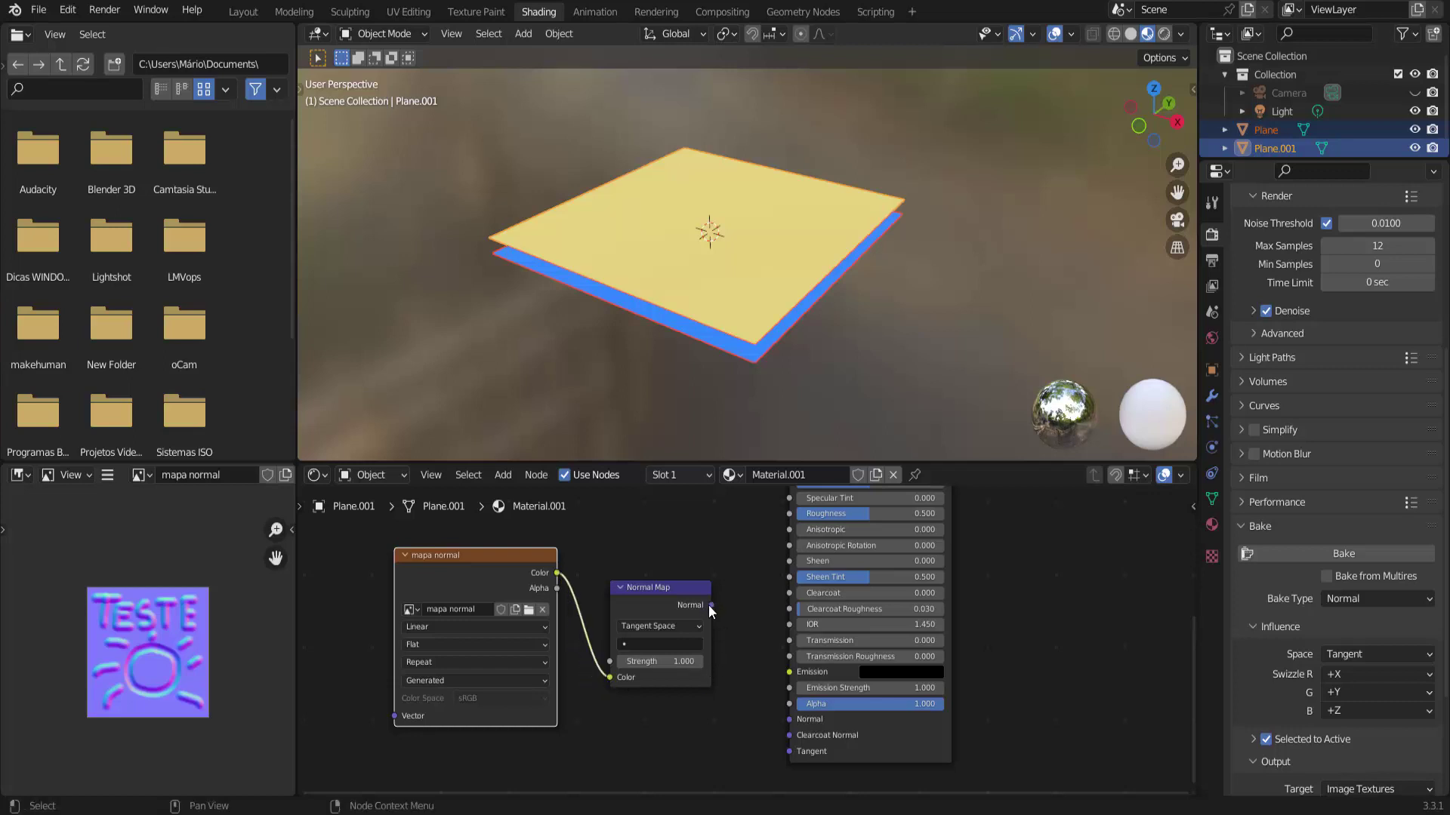
- Link the Normal Map node's Normal output to the Principled BSDF's Normal input and inspect the relief on the yellow plane
left_click_drag(712, 605, 719, 613)
left_click_drag(735, 663, 789, 718)
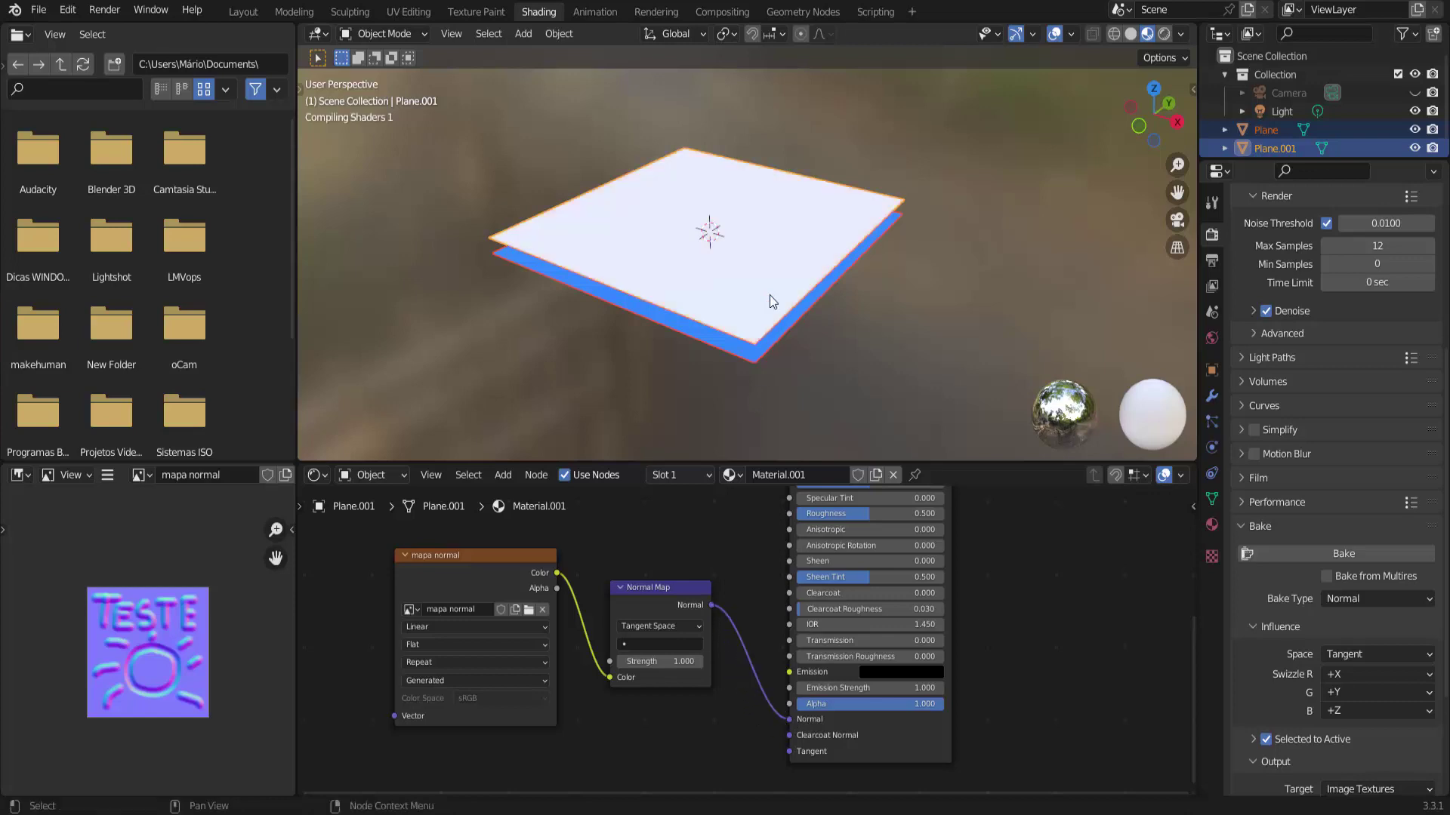
middle_click_drag(747, 274, 872, 287)
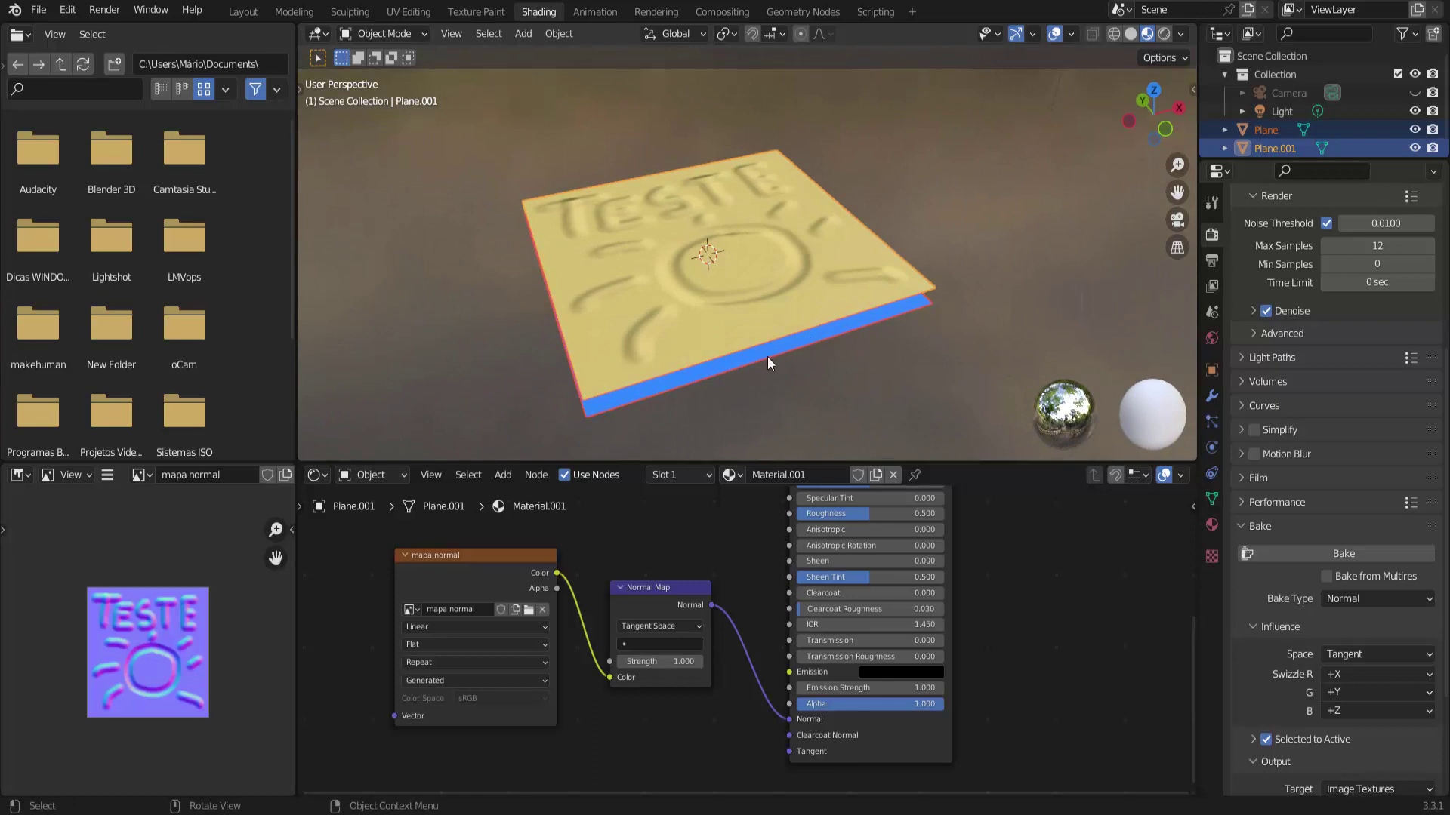
scroll(773, 254, "up", 7)
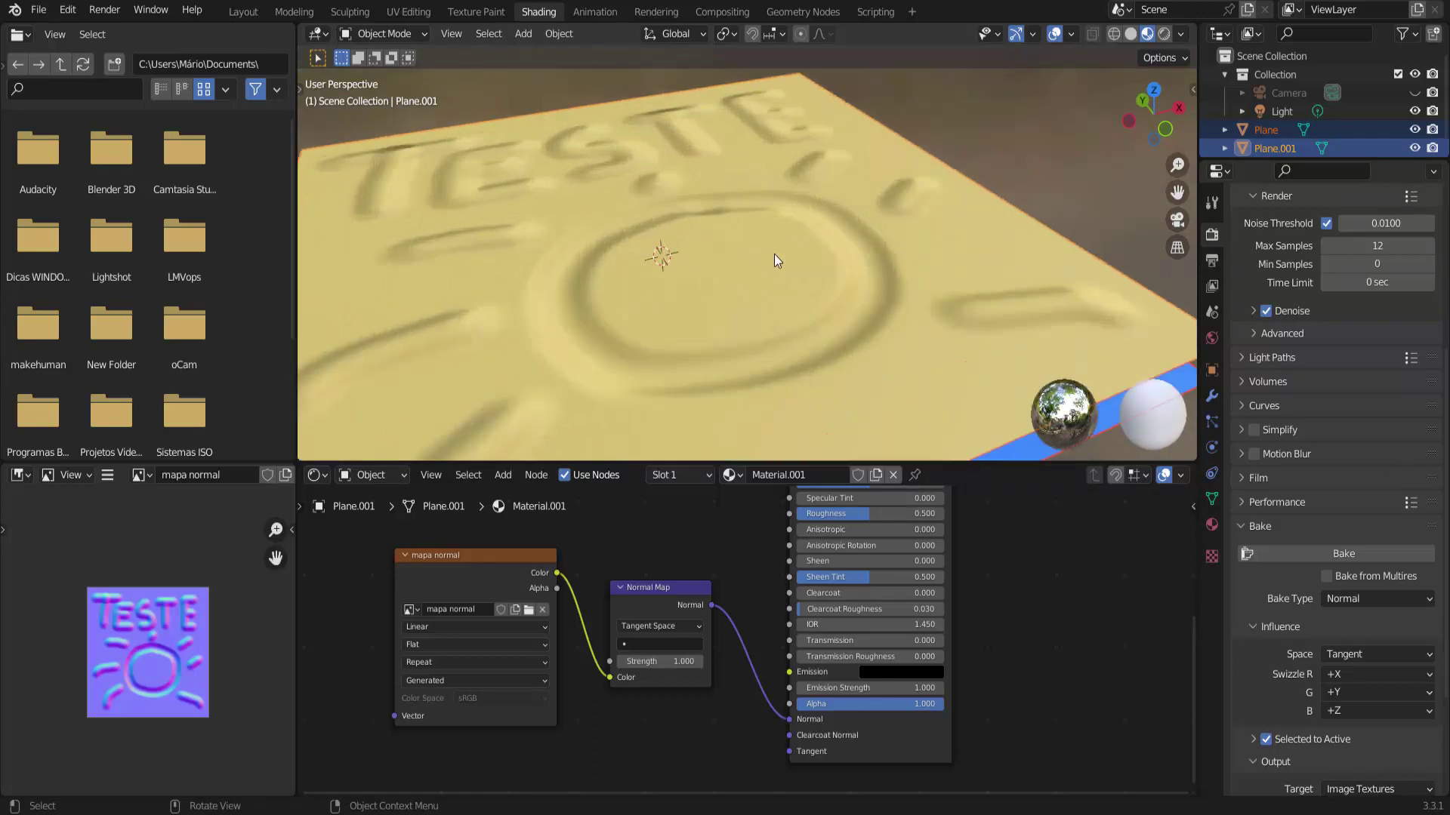
scroll(773, 254, "down", 7)
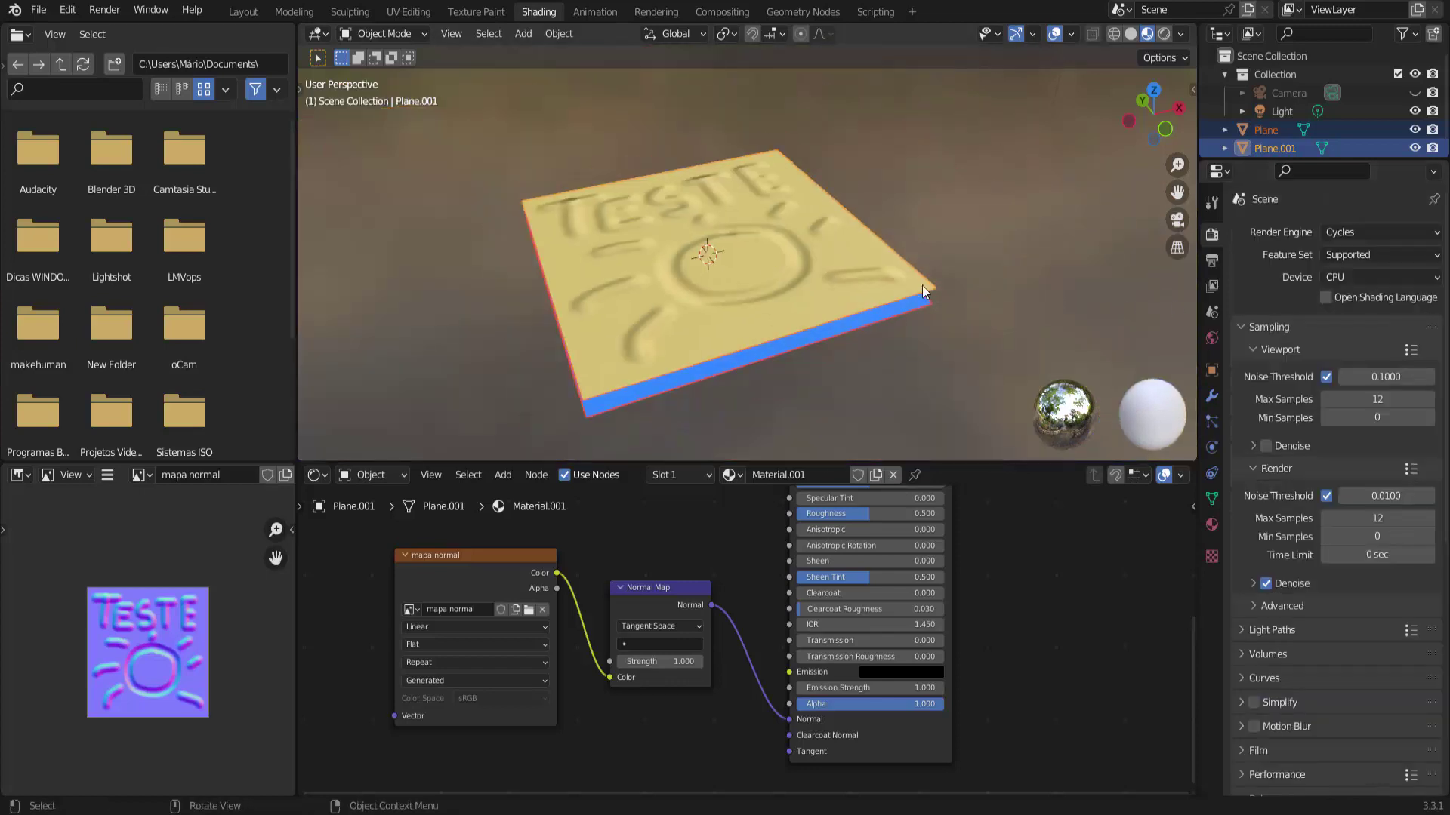
- Set the render engine to Eevee and view the normal-mapped plane up close in the Layout workspace
scroll(917, 284, "up", 1)
scroll(918, 284, "down", 1)
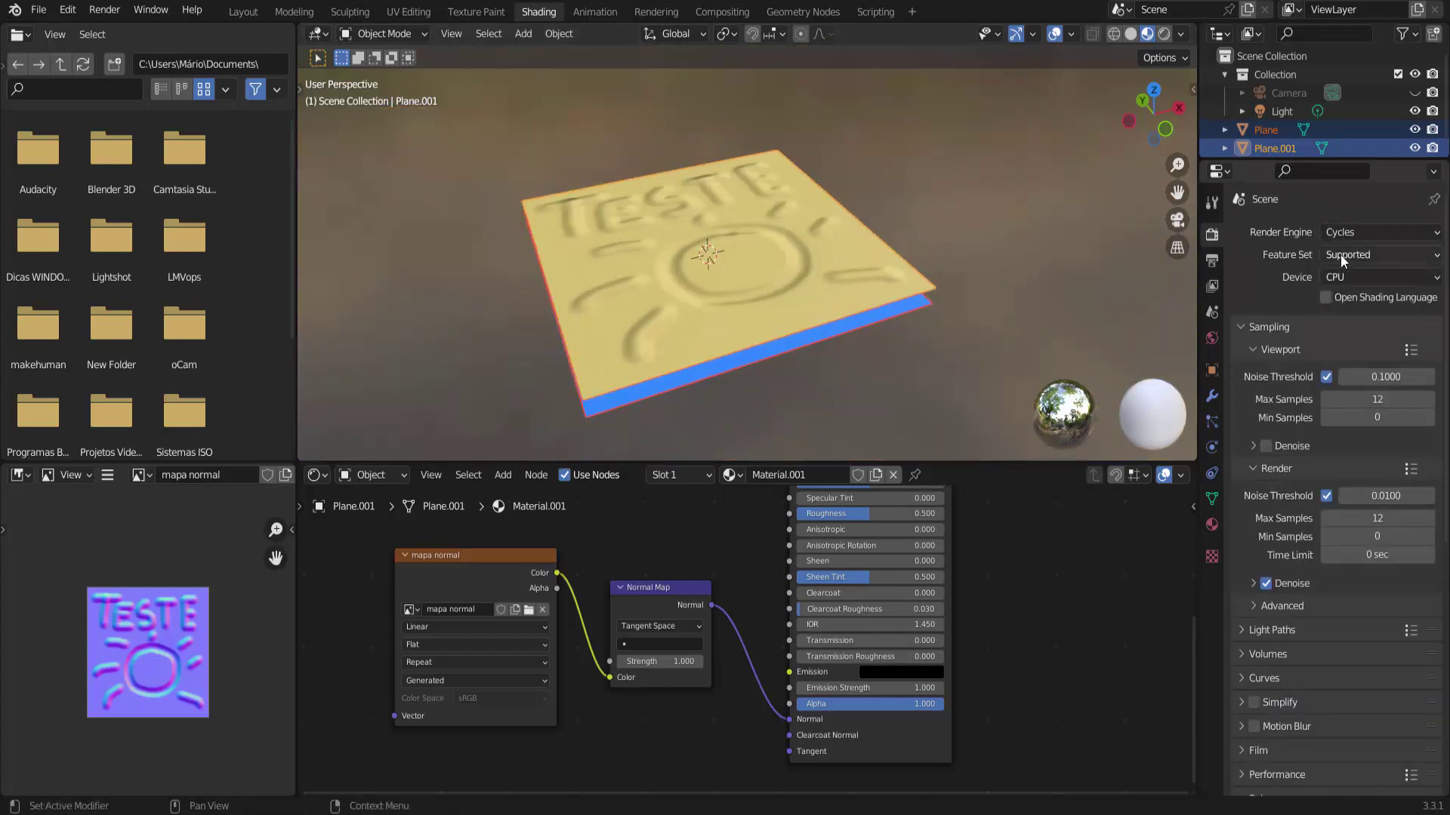
left_click(1342, 234)
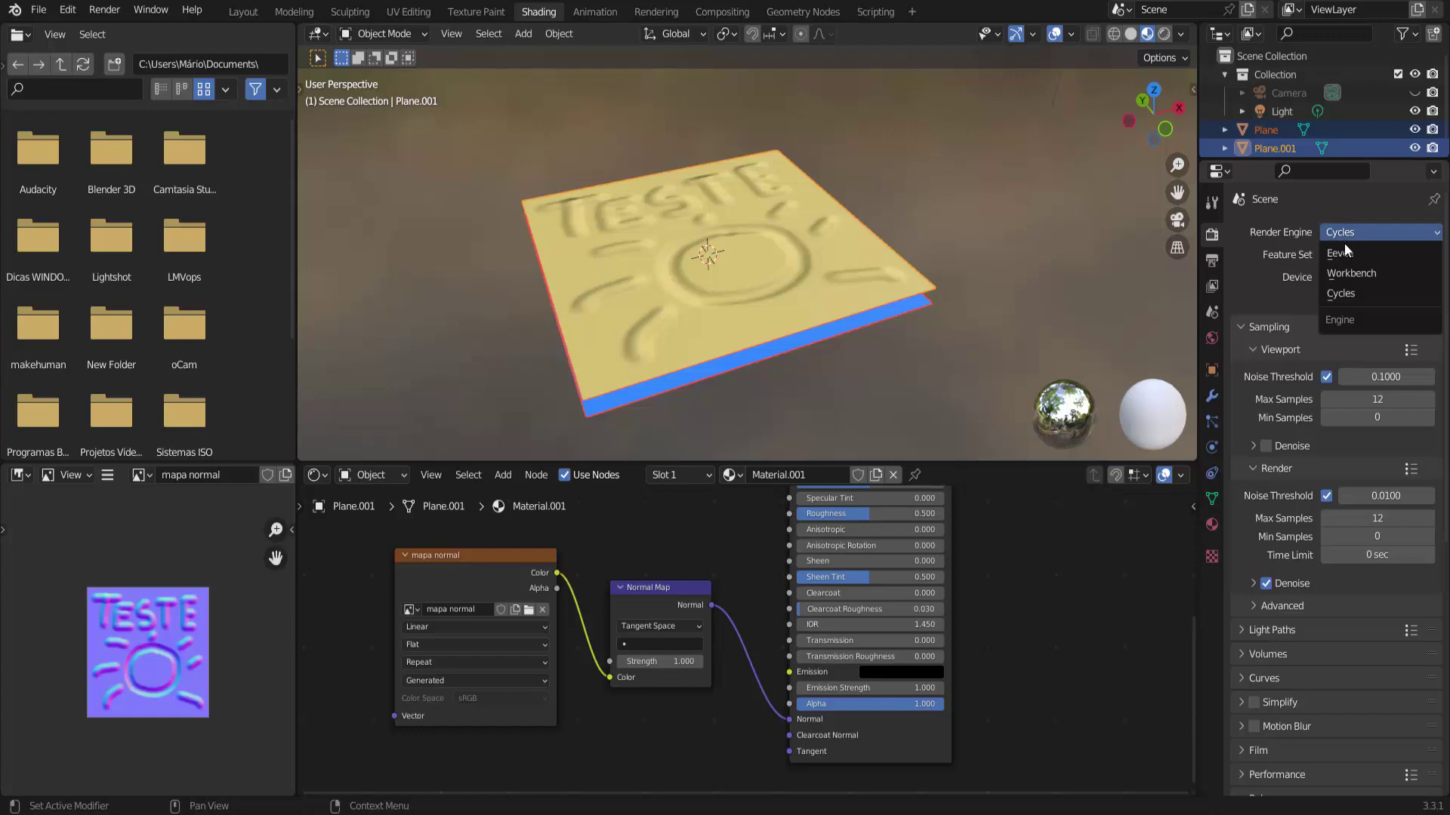
left_click(1344, 256)
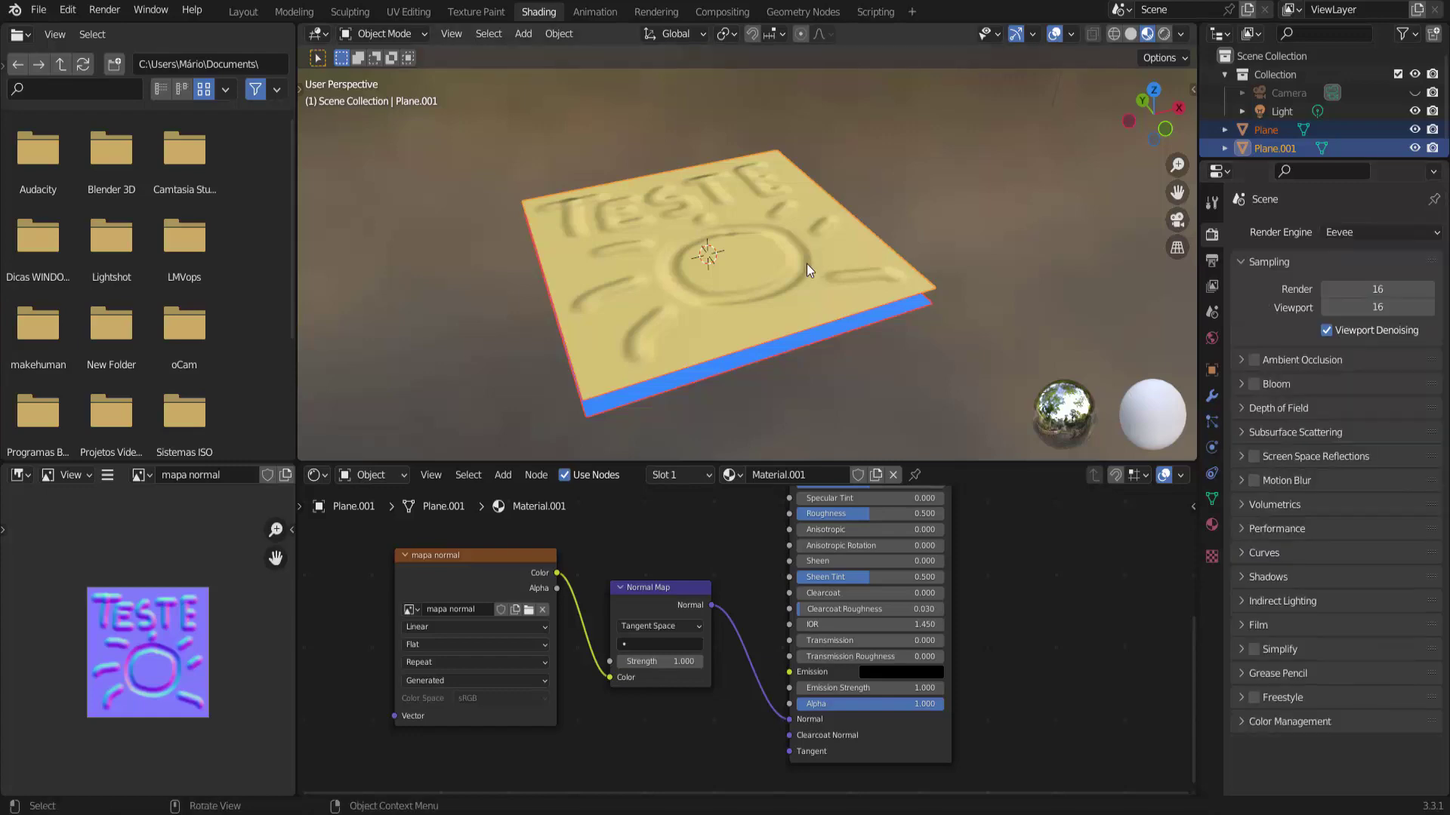
left_click(243, 13)
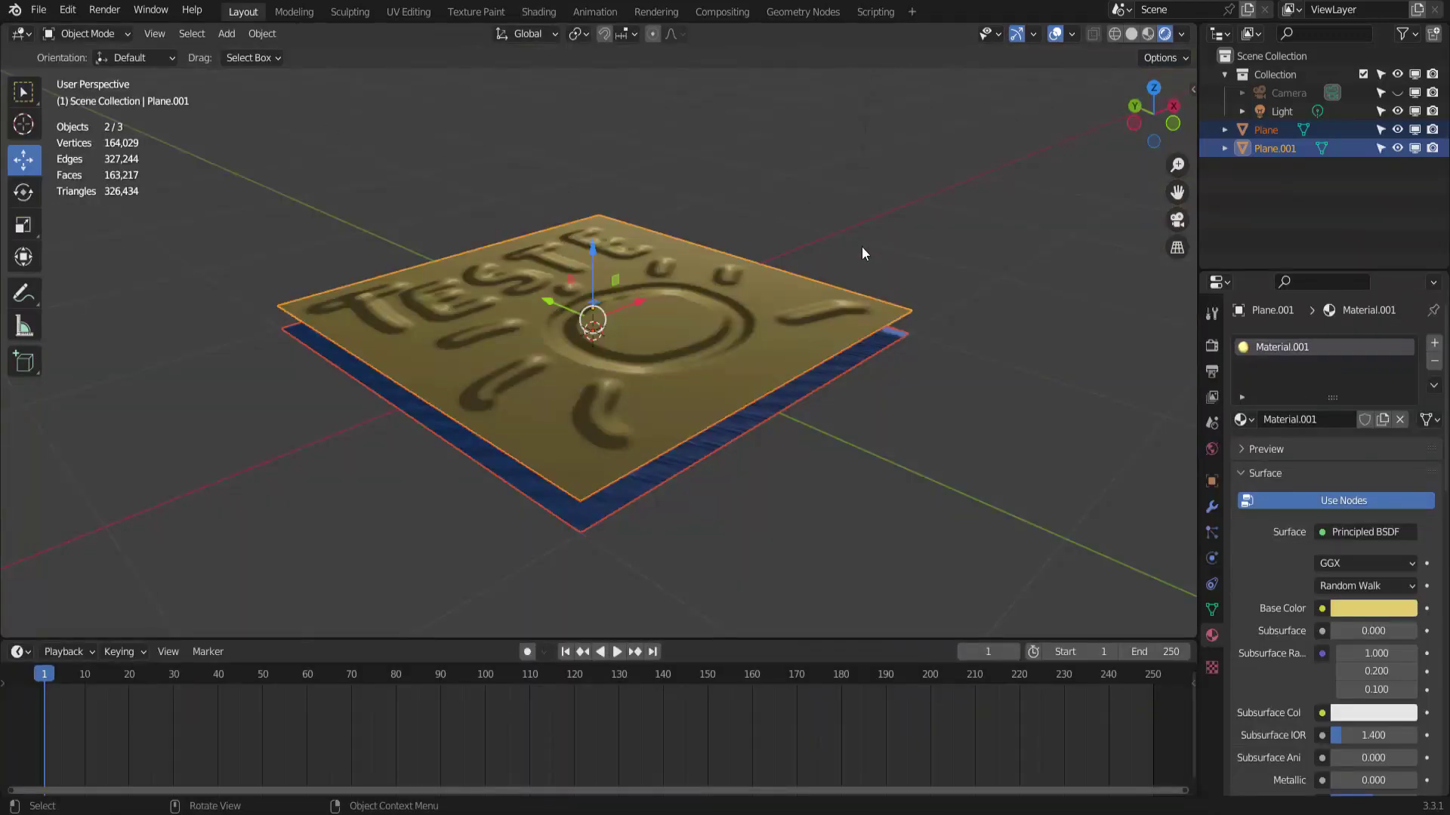
scroll(865, 253, "up", 4)
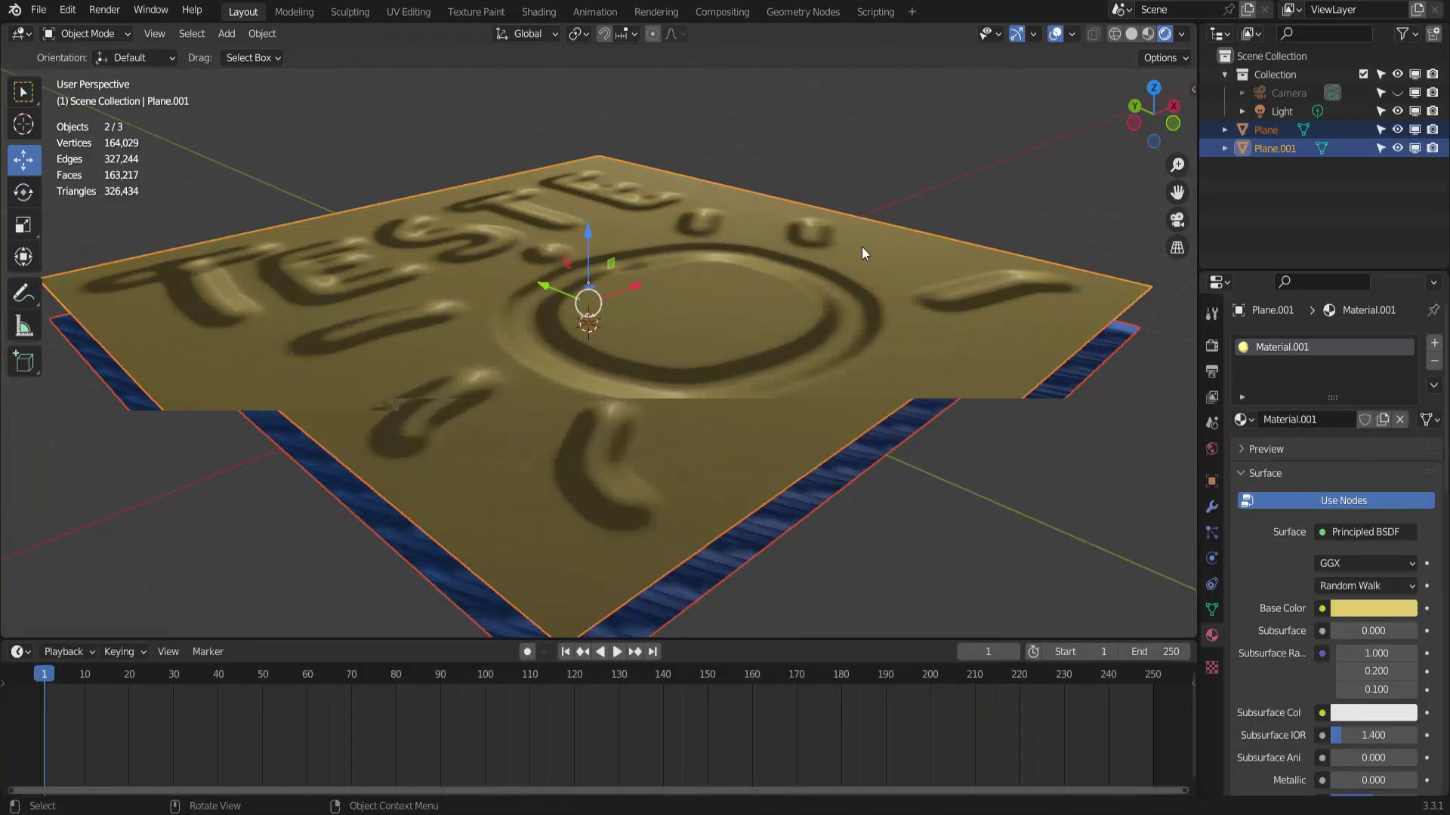